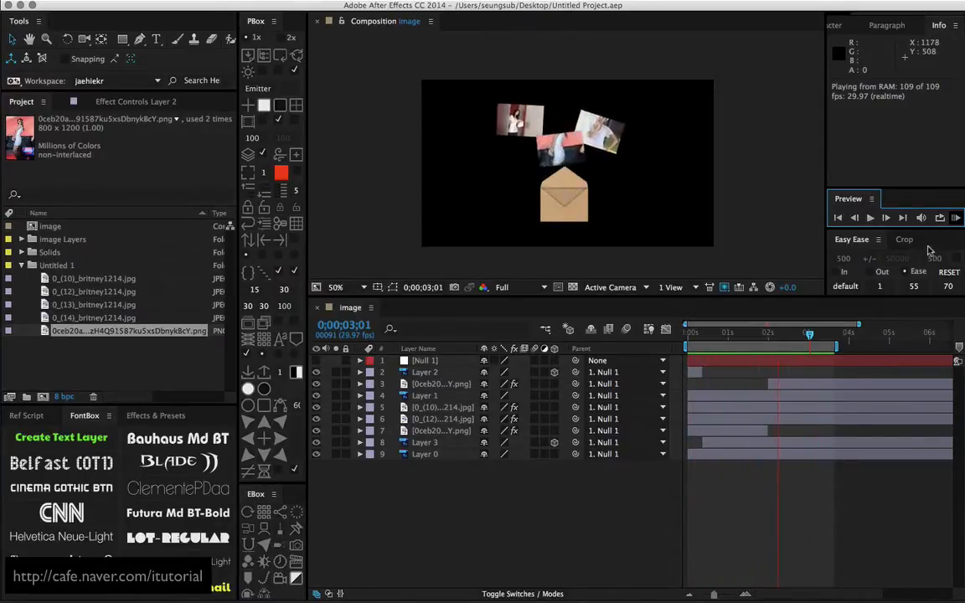
# Preview the finished envelope animation and scrub the timeline back to about 0;00;01;07
pyautogui.click(956, 222)
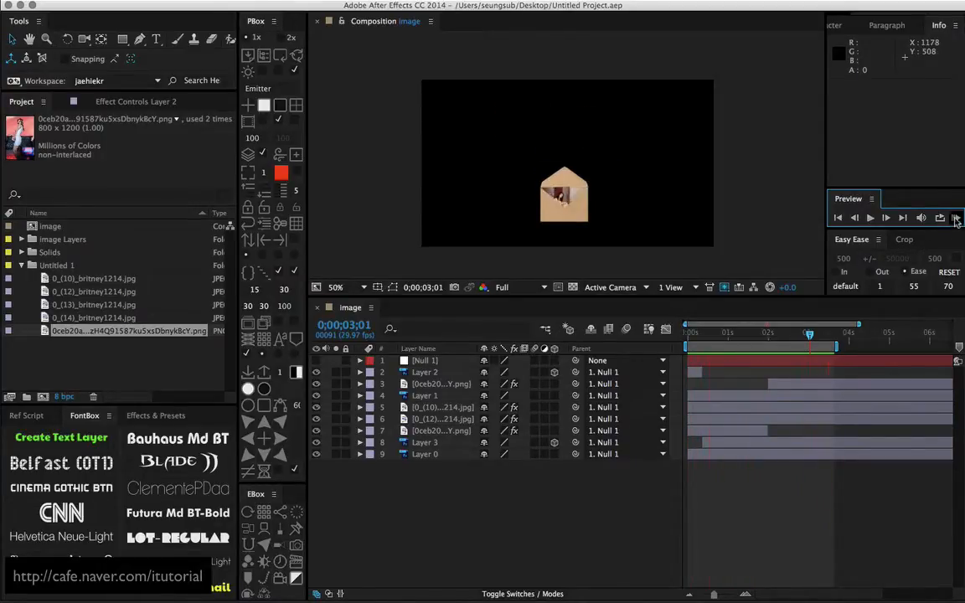
pyautogui.moveTo(751, 338)
pyautogui.mouseDown()
pyautogui.moveTo(710, 338)
pyautogui.moveTo(784, 334)
pyautogui.moveTo(728, 335)
pyautogui.moveTo(784, 335)
pyautogui.moveTo(738, 335)
pyautogui.mouseUp()
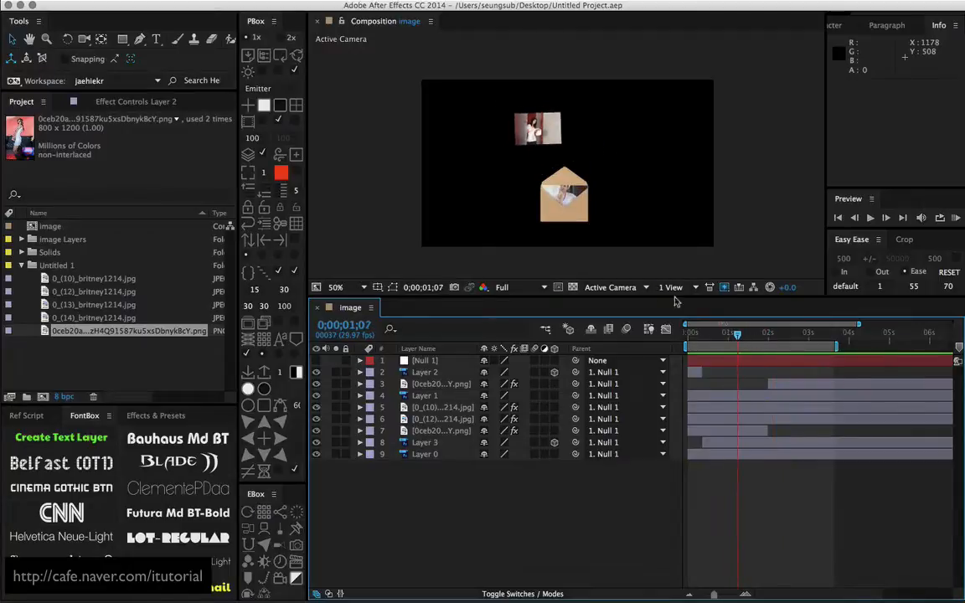
# Start a new empty project and switch to Photoshop, where the envelope image is open
pyautogui.click(122, 1)
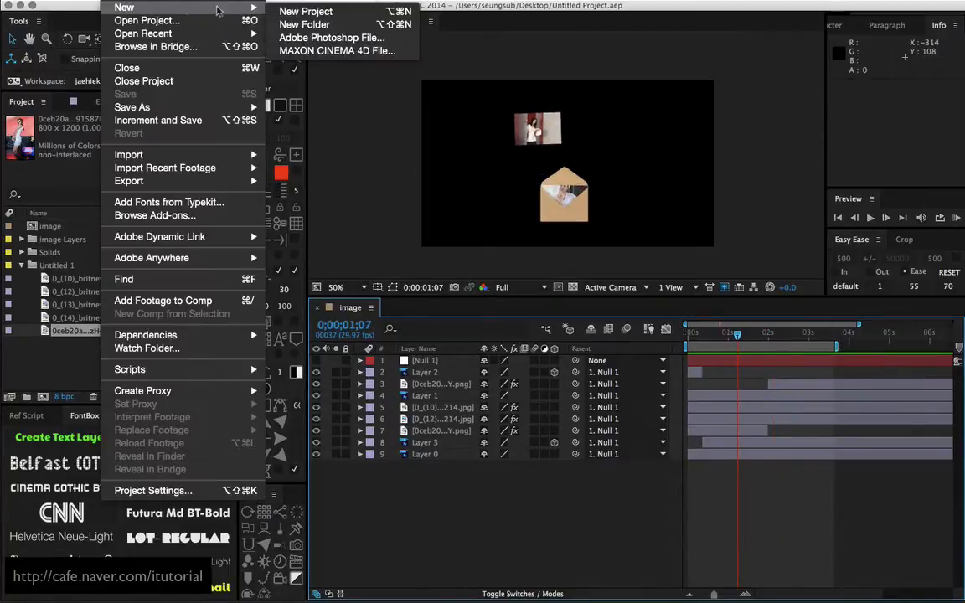
pyautogui.click(332, 68)
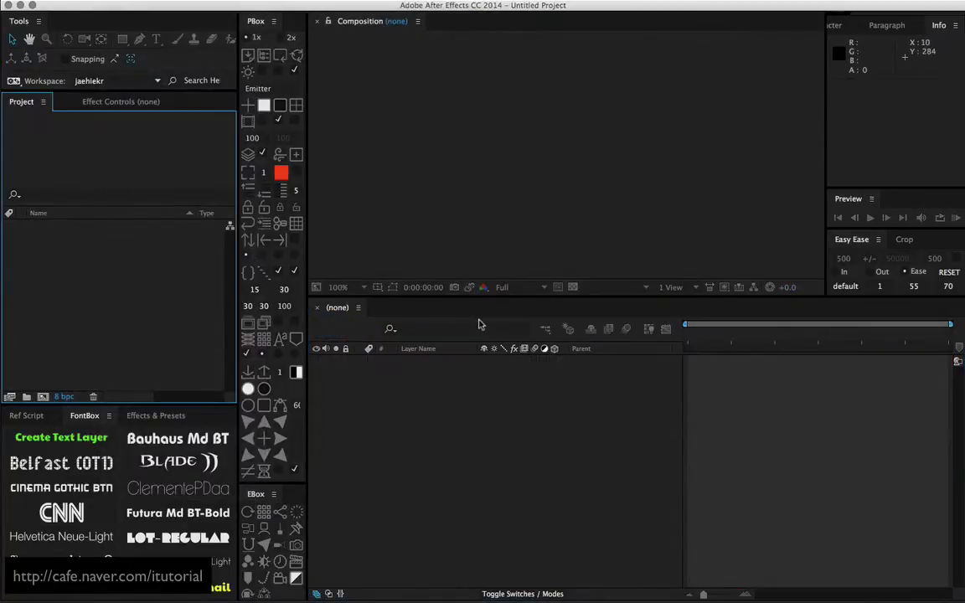
pyautogui.press('super+Tab')
pyautogui.press('super+Tab')
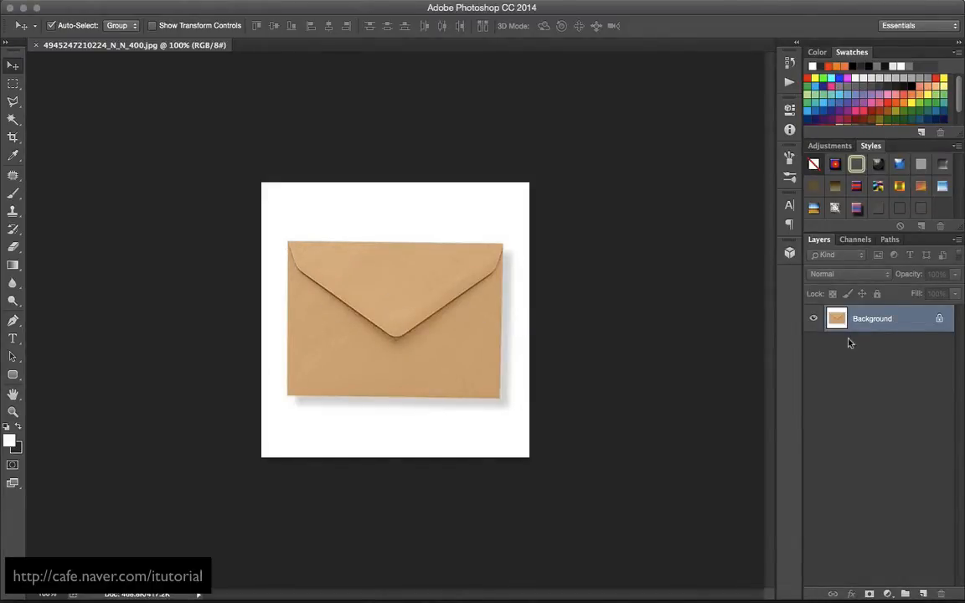
# Crop the image tightly to the envelope's edges, rotating the crop frame slightly to straighten the envelope
pyautogui.click(13, 136)
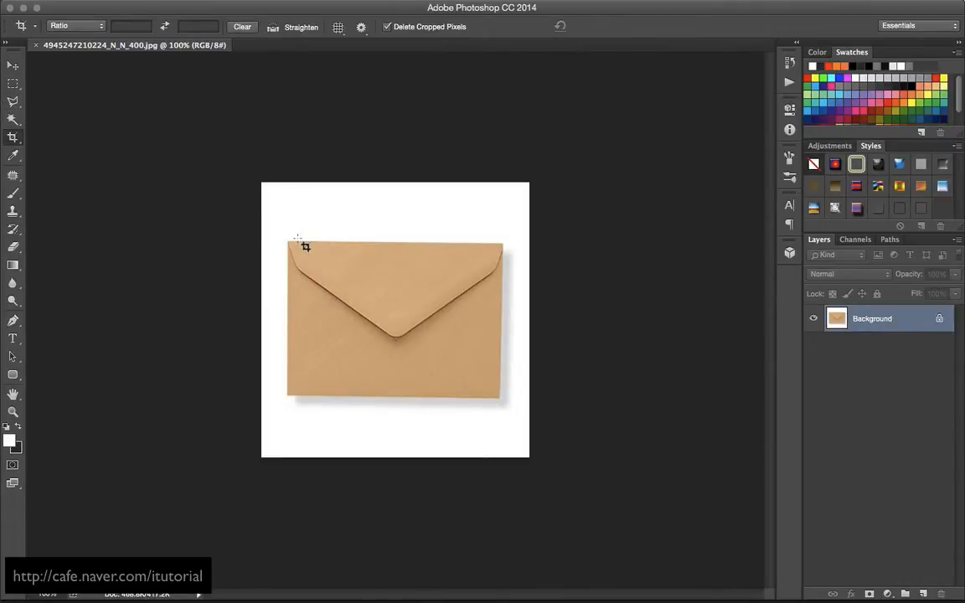
pyautogui.moveTo(288, 242); pyautogui.dragTo(497, 396)
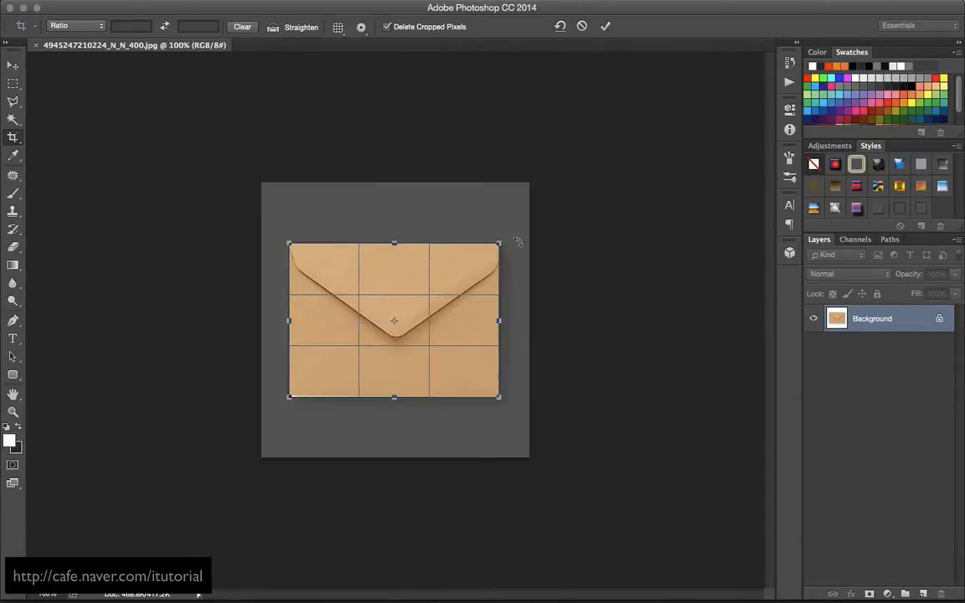
pyautogui.moveTo(505, 237); pyautogui.dragTo(514, 237)
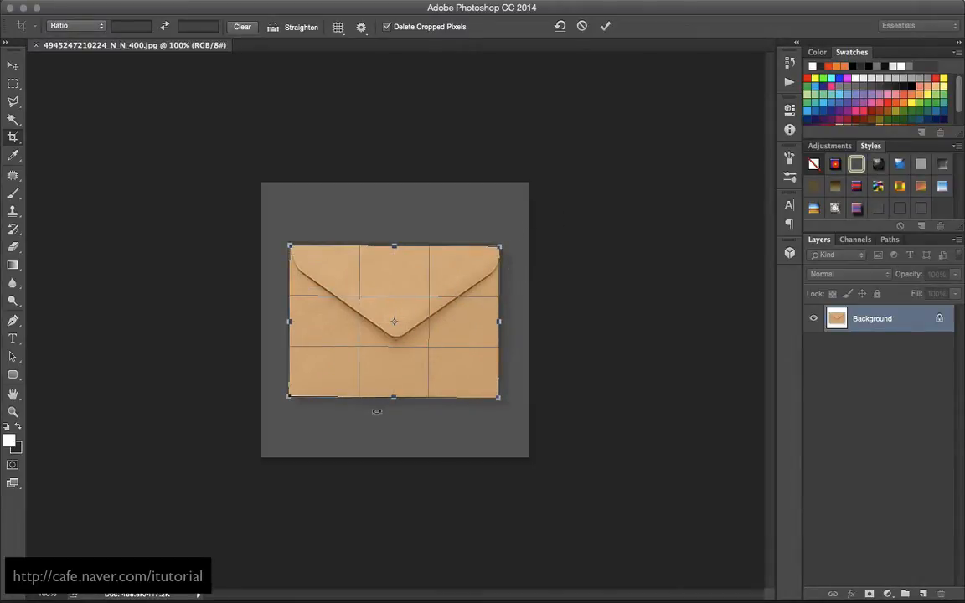
pyautogui.moveTo(394, 395); pyautogui.dragTo(394, 395)
pyautogui.press('Return')
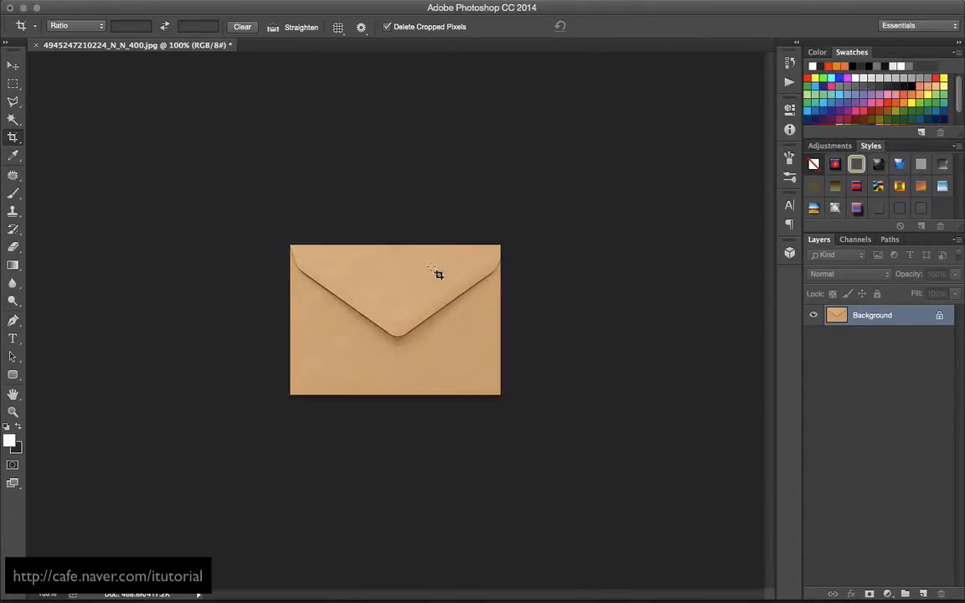
# Outline the envelope's triangular flap with the Polygonal Lasso, copy it to a new layer, and check it with the Background hidden
pyautogui.click(13, 99)
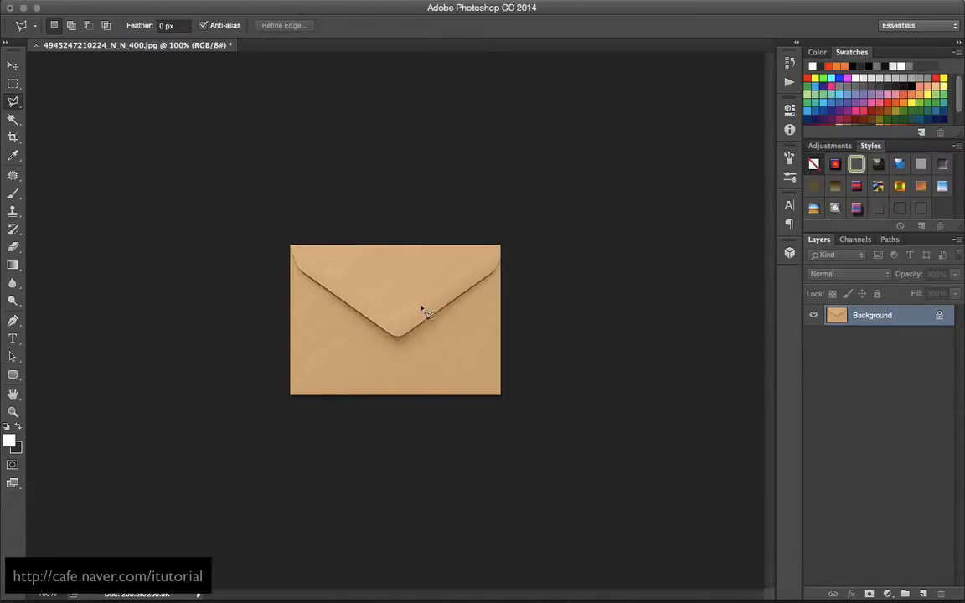
pyautogui.click(286, 229)
pyautogui.click(302, 273)
pyautogui.click(501, 270)
pyautogui.click(506, 232)
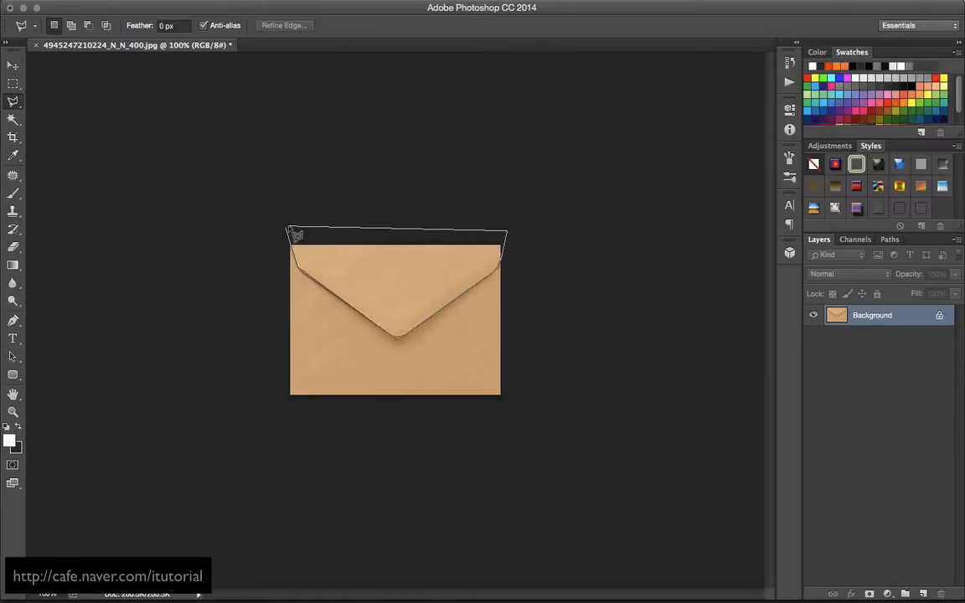
pyautogui.click(291, 232)
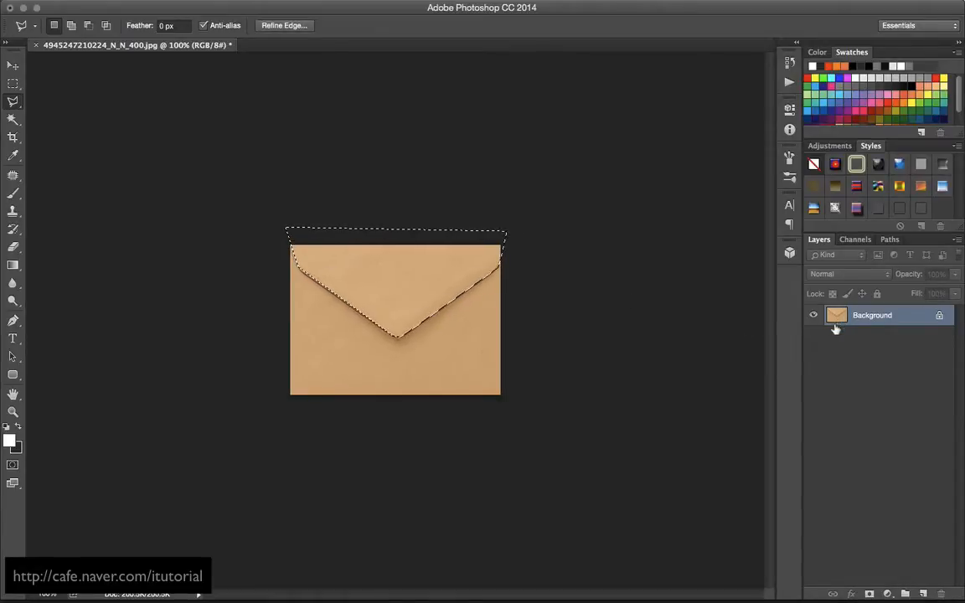
pyautogui.press('super+j')
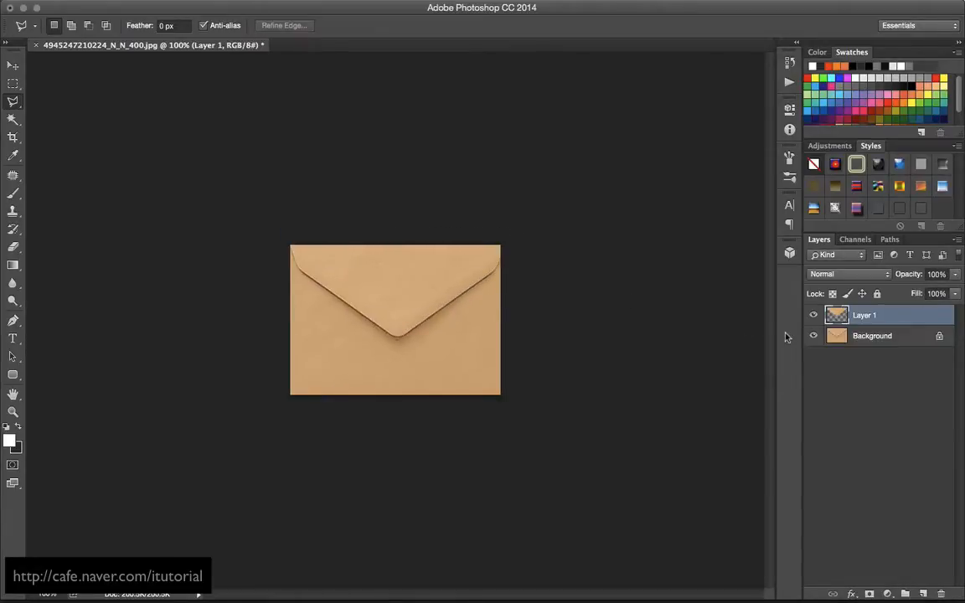
pyautogui.click(813, 335)
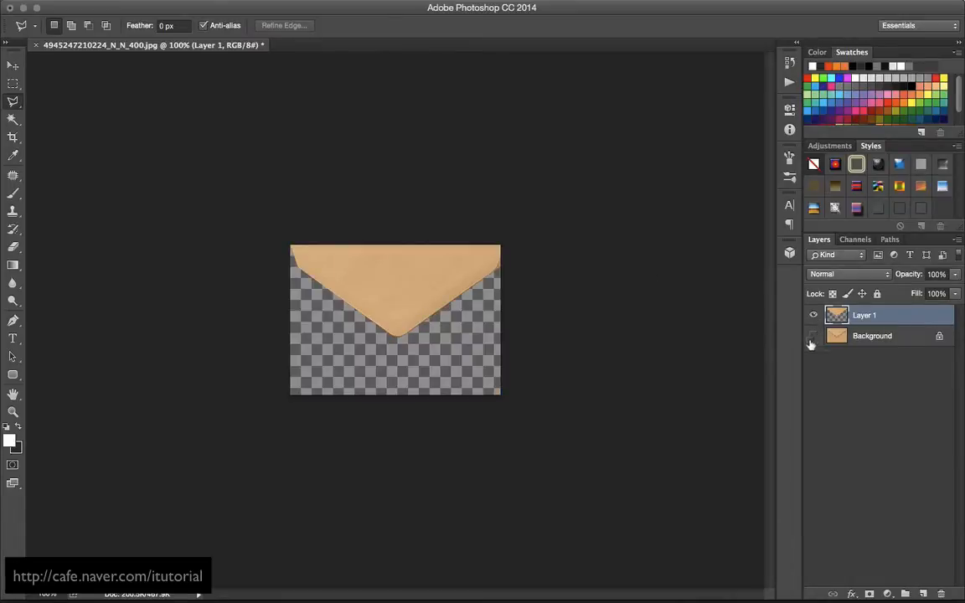
pyautogui.click(814, 336)
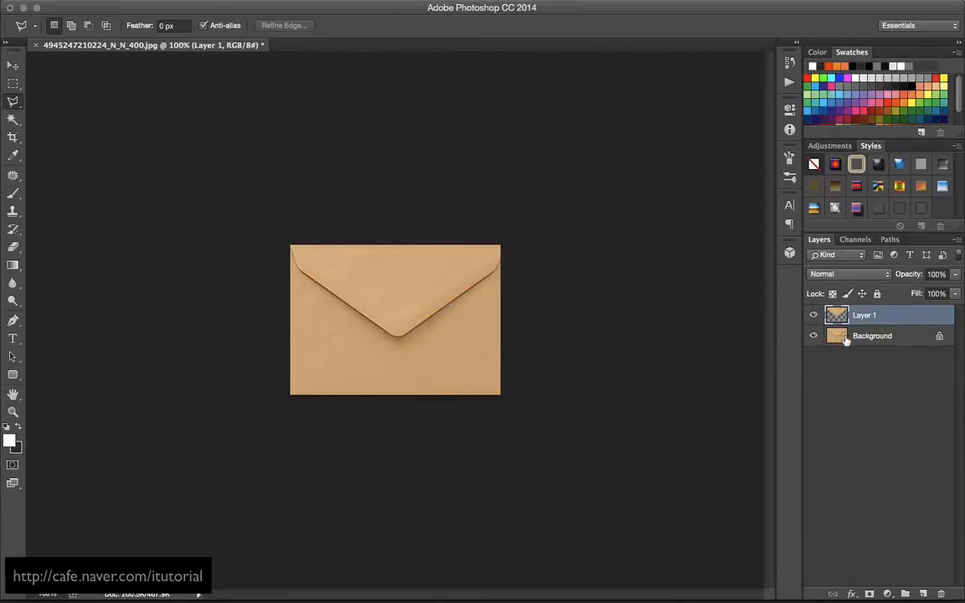
# On the Background, outline the envelope body with a V-shaped opening along the flap and copy it to a new layer
pyautogui.click(846, 336)
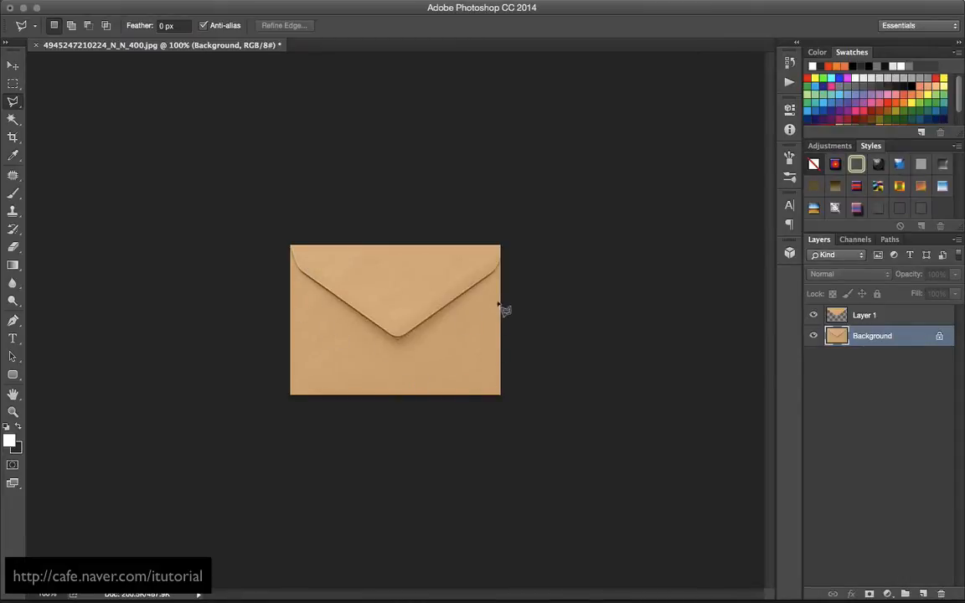
pyautogui.click(283, 236)
pyautogui.press('Escape')
pyautogui.click(280, 237)
pyautogui.click(397, 332)
pyautogui.click(517, 233)
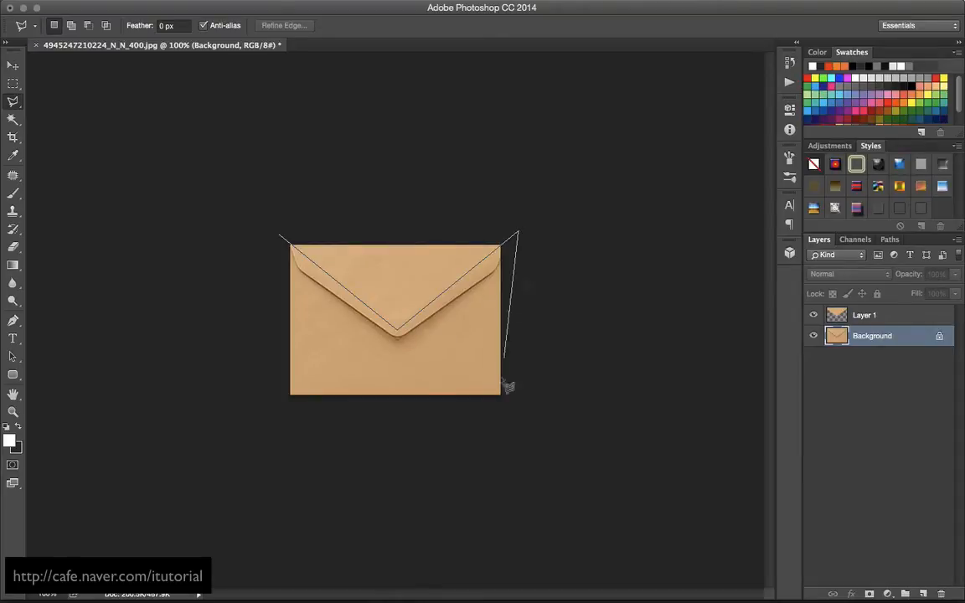
pyautogui.click(511, 409)
pyautogui.click(275, 406)
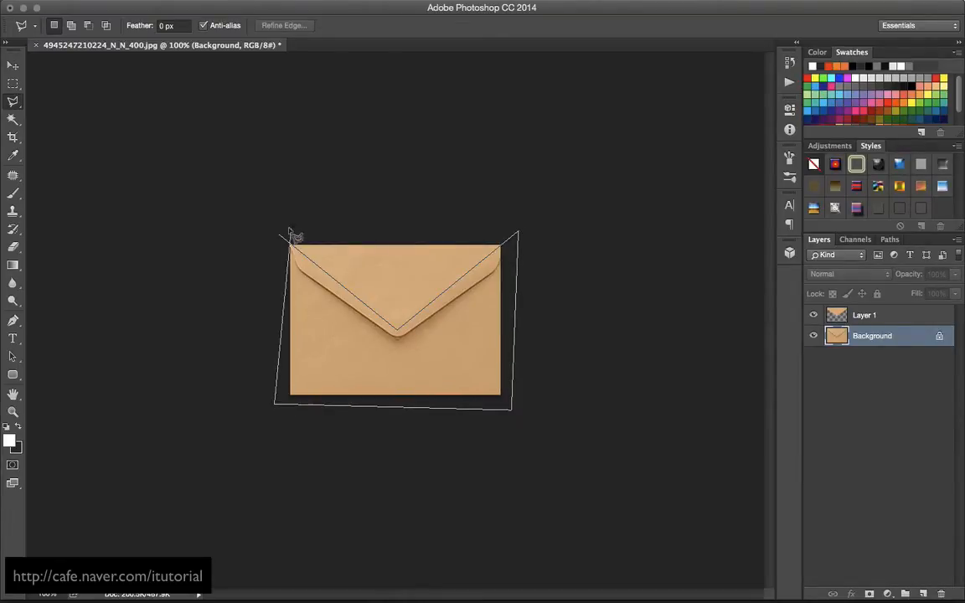
pyautogui.click(280, 237)
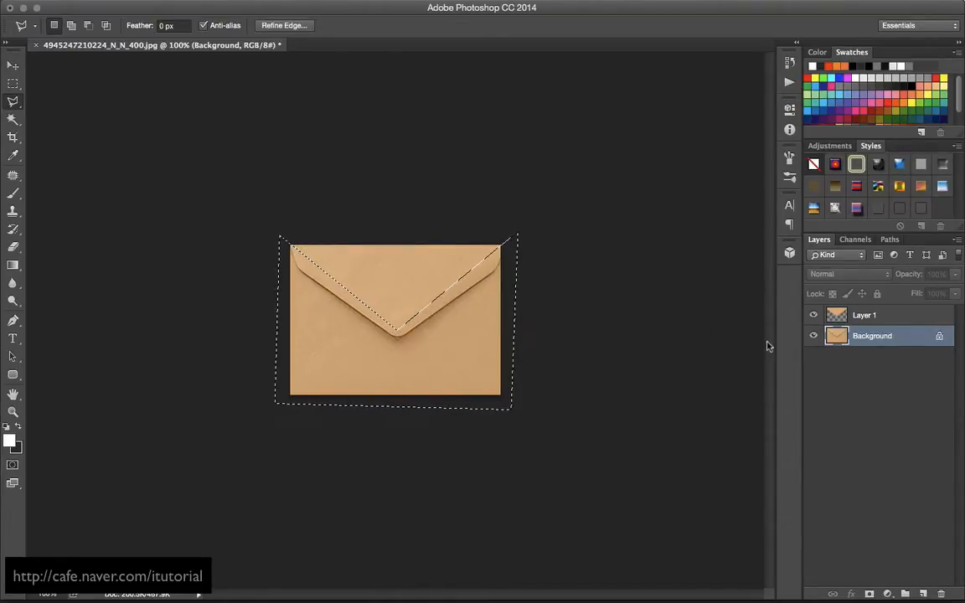
pyautogui.press('super+j')
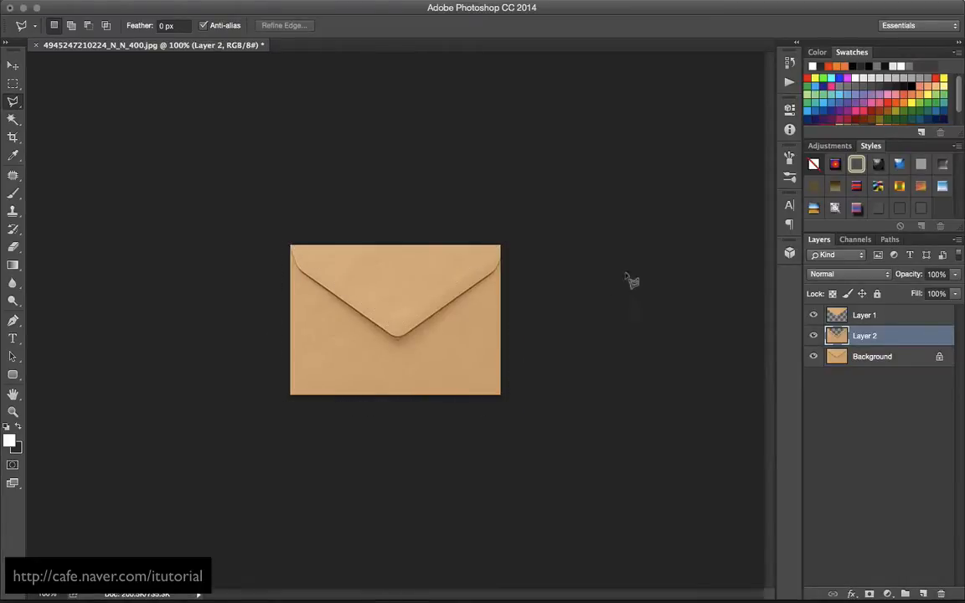
# Hide the two copied layers and convert the locked Background into a regular layer
pyautogui.keyDown('alt'); pyautogui.click(813, 356); pyautogui.keyUp('alt')
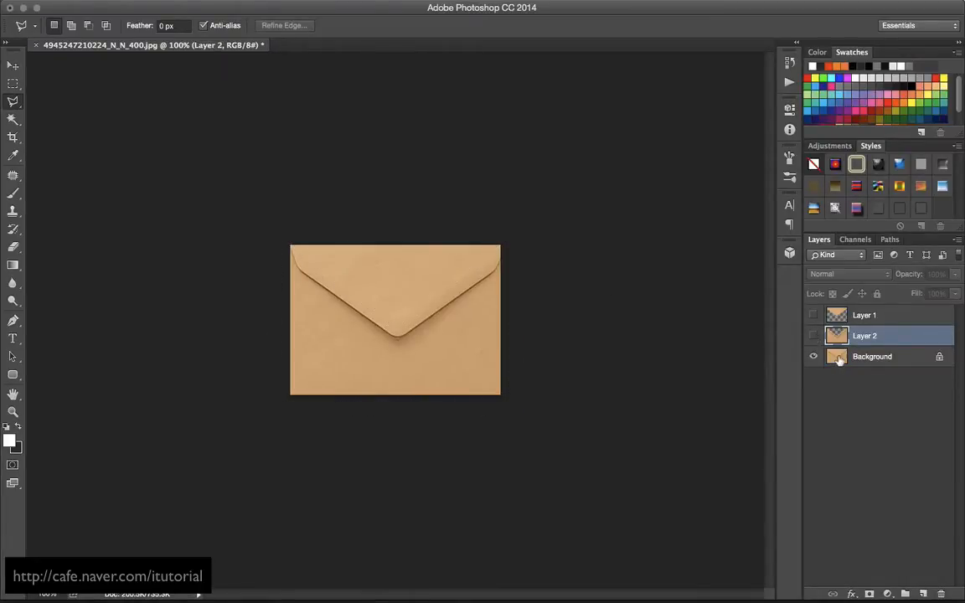
pyautogui.click(837, 359)
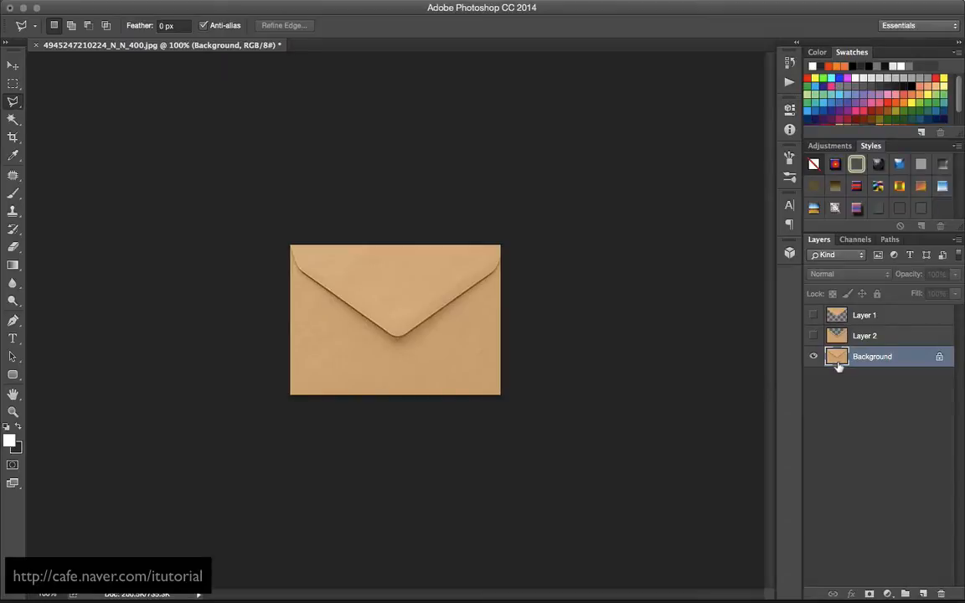
pyautogui.keyDown('alt'); pyautogui.doubleClick(839, 362); pyautogui.keyUp('alt')
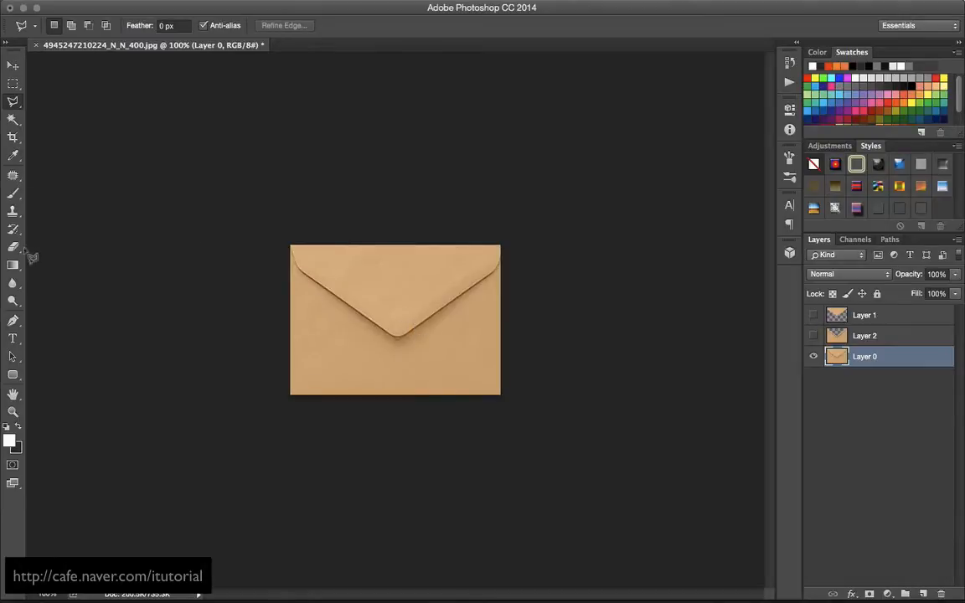
# Paint out the flap's tip and both diagonal creases on Layer 0 with the Clone Stamp, enlarging the brush to 40
pyautogui.click(13, 210)
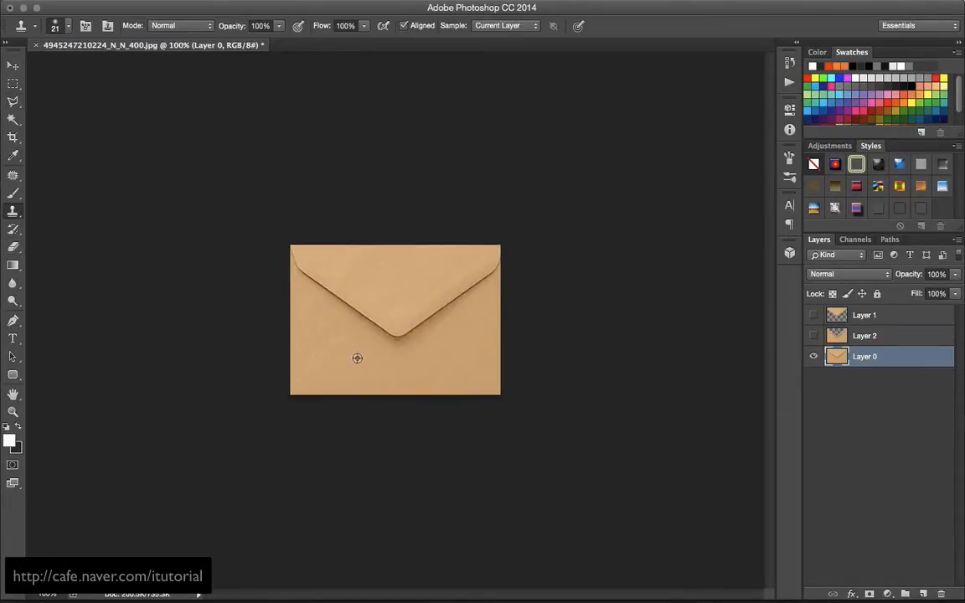
pyautogui.moveTo(401, 332)
pyautogui.mouseDown()
pyautogui.moveTo(392, 346)
pyautogui.moveTo(366, 327)
pyautogui.moveTo(383, 334)
pyautogui.mouseUp()
pyautogui.press(']')
pyautogui.press(']')
pyautogui.press(']')
pyautogui.press(']')
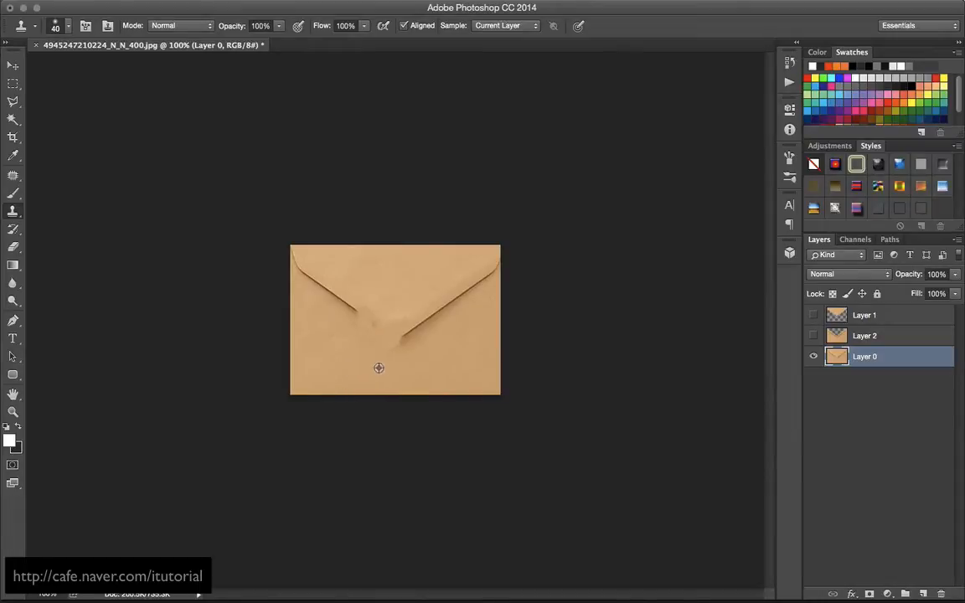
pyautogui.keyDown('alt'); pyautogui.click(378, 368); pyautogui.keyUp('alt')
pyautogui.moveTo(369, 336)
pyautogui.mouseDown()
pyautogui.moveTo(347, 304)
pyautogui.moveTo(300, 274)
pyautogui.moveTo(295, 248)
pyautogui.moveTo(362, 319)
pyautogui.mouseUp()
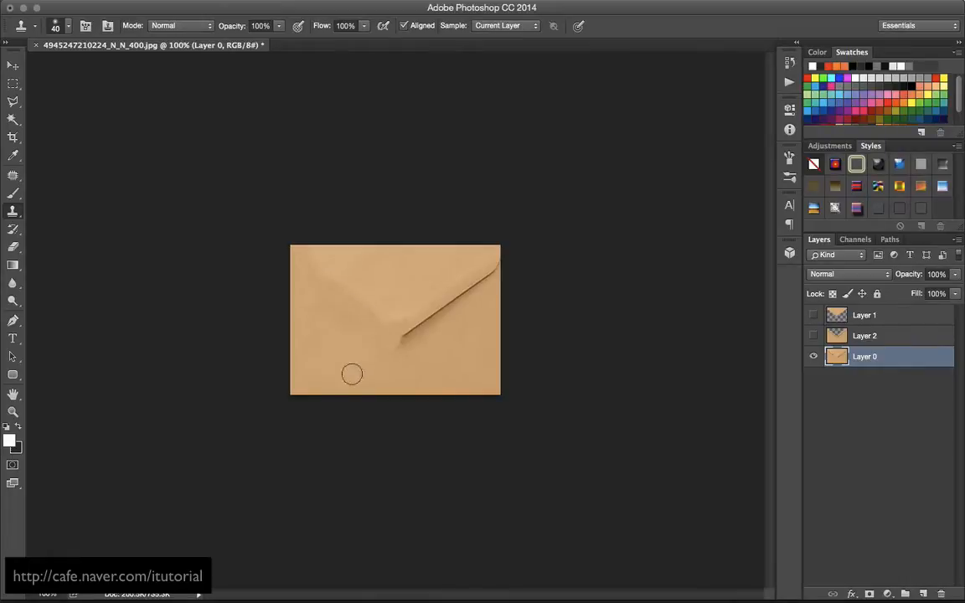
pyautogui.moveTo(389, 361)
pyautogui.mouseDown()
pyautogui.moveTo(419, 327)
pyautogui.moveTo(385, 326)
pyautogui.moveTo(423, 337)
pyautogui.moveTo(427, 321)
pyautogui.moveTo(477, 288)
pyautogui.mouseUp()
pyautogui.keyDown('alt'); pyautogui.click(401, 374); pyautogui.keyUp('alt')
pyautogui.moveTo(423, 337)
pyautogui.mouseDown()
pyautogui.moveTo(459, 299)
pyautogui.moveTo(433, 317)
pyautogui.moveTo(491, 263)
pyautogui.mouseUp()
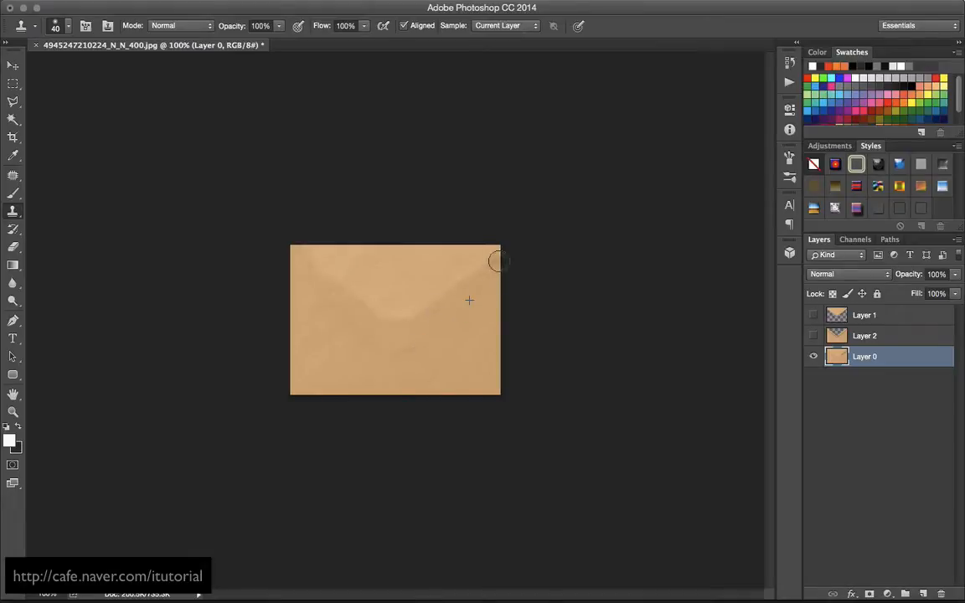
# Clone plain paper over the remaining flap traces on Layer 0 and smooth the patches with the Smudge Tool
pyautogui.keyDown('alt'); pyautogui.click(446, 350); pyautogui.keyUp('alt')
pyautogui.moveTo(441, 305)
pyautogui.mouseDown()
pyautogui.moveTo(402, 305)
pyautogui.moveTo(396, 290)
pyautogui.moveTo(364, 283)
pyautogui.mouseUp()
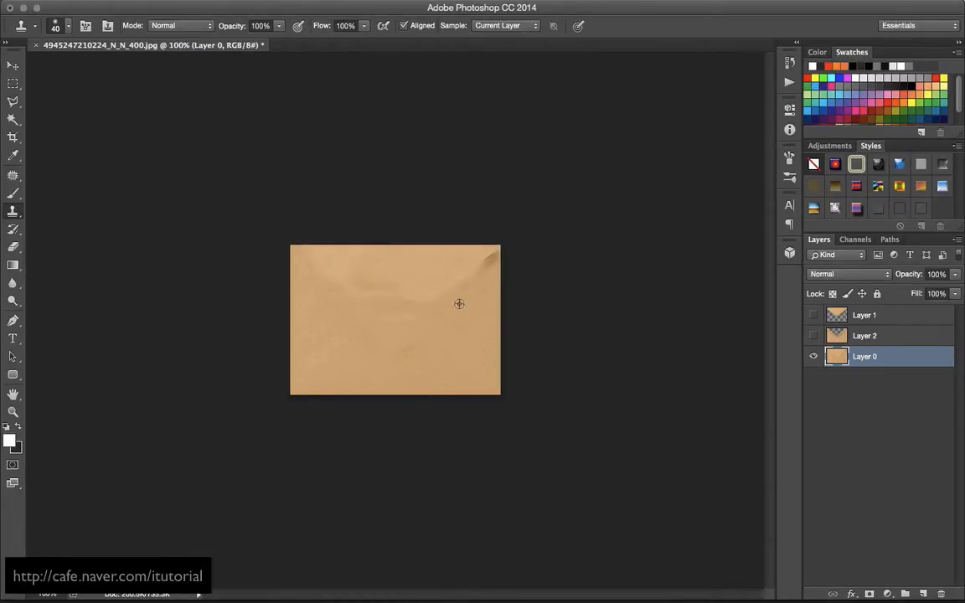
pyautogui.keyDown('alt'); pyautogui.click(459, 304); pyautogui.keyUp('alt')
pyautogui.moveTo(442, 269)
pyautogui.mouseDown()
pyautogui.moveTo(333, 268)
pyautogui.moveTo(469, 267)
pyautogui.moveTo(324, 260)
pyautogui.moveTo(476, 250)
pyautogui.moveTo(491, 254)
pyautogui.moveTo(487, 266)
pyautogui.moveTo(495, 248)
pyautogui.moveTo(447, 303)
pyautogui.moveTo(413, 289)
pyautogui.moveTo(355, 294)
pyautogui.moveTo(329, 255)
pyautogui.moveTo(380, 286)
pyautogui.mouseUp()
pyautogui.keyDown('alt'); pyautogui.click(443, 350); pyautogui.keyUp('alt')
pyautogui.keyDown('alt'); pyautogui.click(471, 356); pyautogui.keyUp('alt')
pyautogui.moveTo(404, 322)
pyautogui.mouseDown()
pyautogui.moveTo(384, 324)
pyautogui.moveTo(452, 275)
pyautogui.mouseUp()
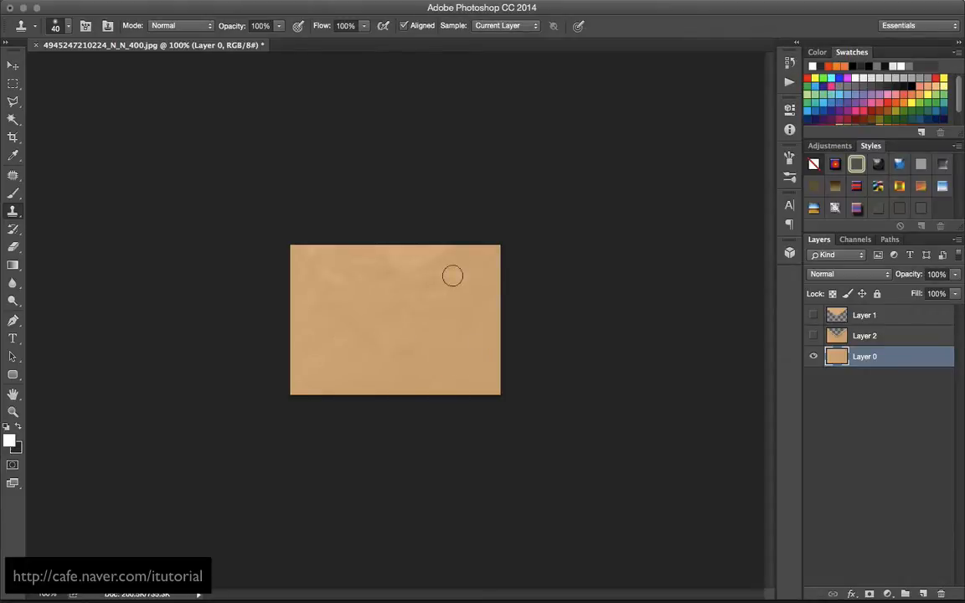
pyautogui.click(15, 285)
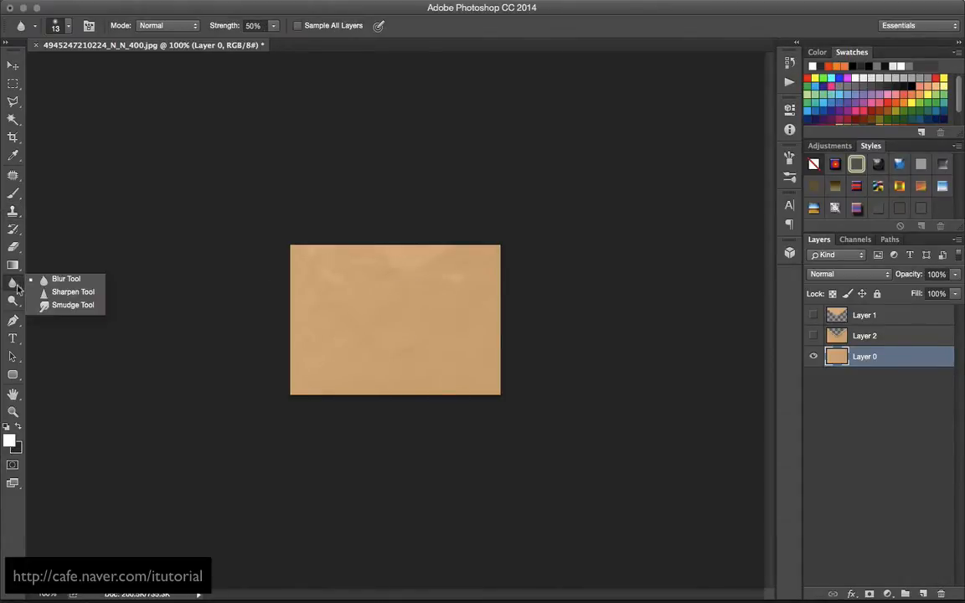
pyautogui.click(63, 305)
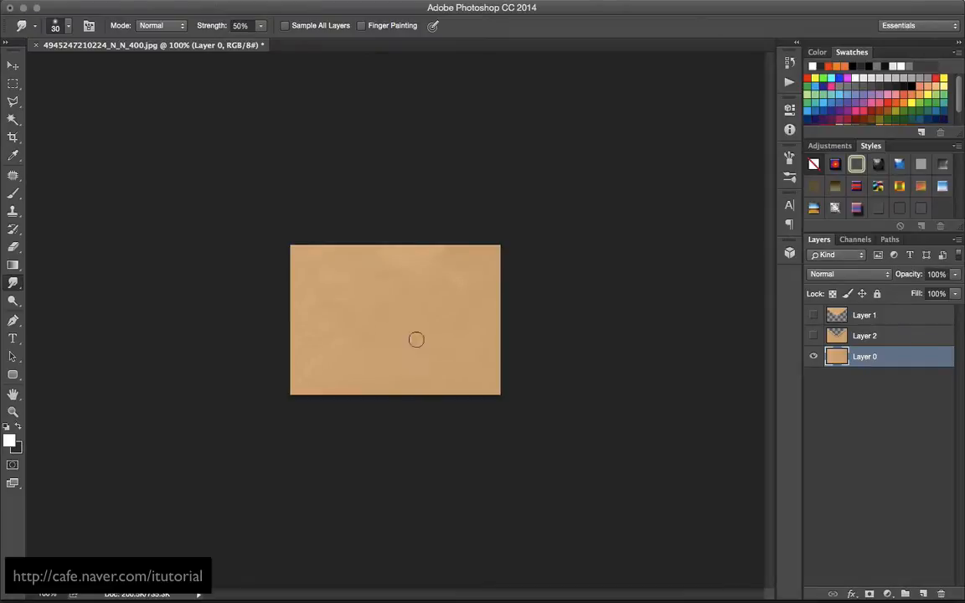
# Isolate Layer 2 and clone plain paper over the flap edges and shadows along its V-shaped opening
pyautogui.click(813, 336)
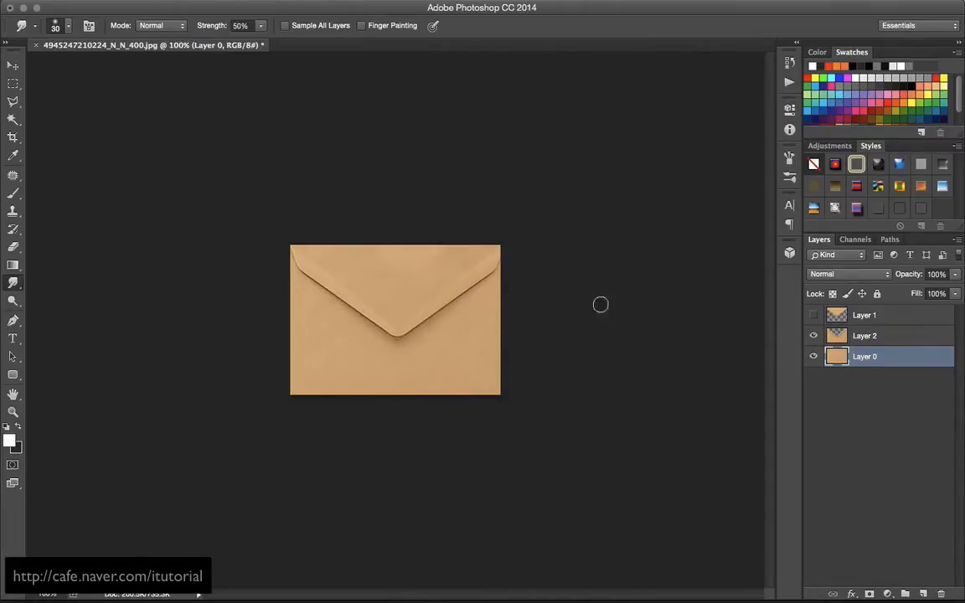
pyautogui.click(814, 358)
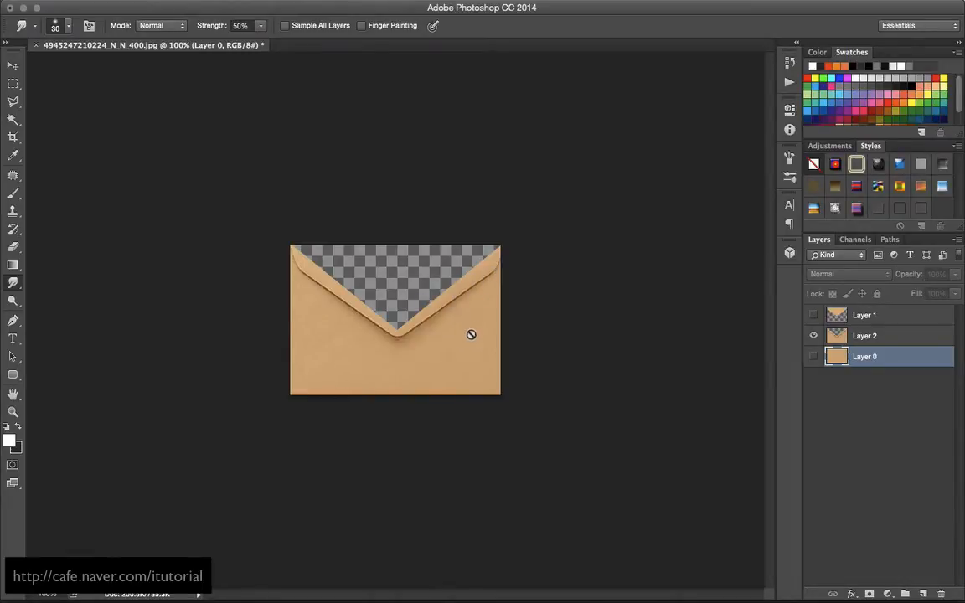
pyautogui.click(837, 339)
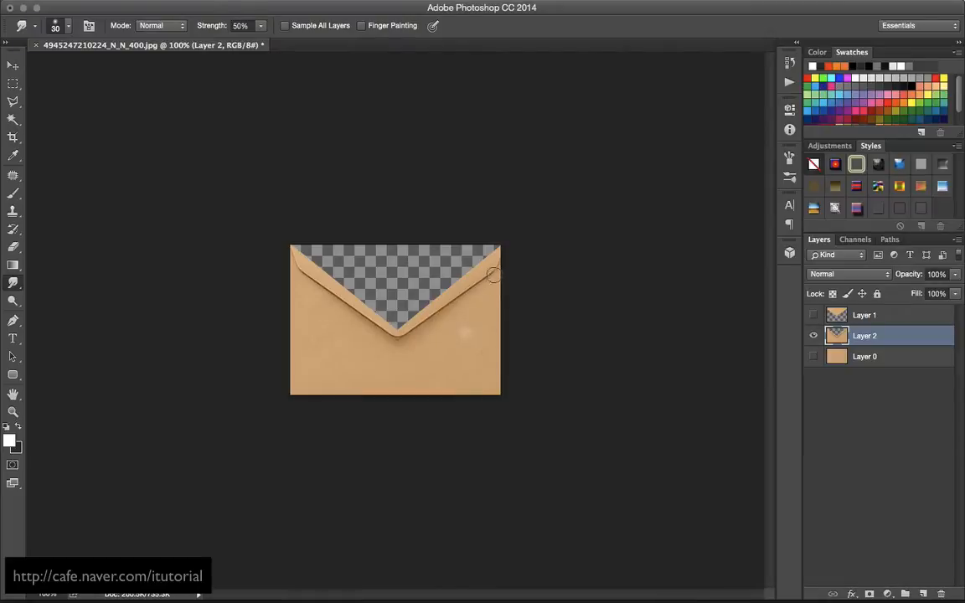
pyautogui.click(12, 210)
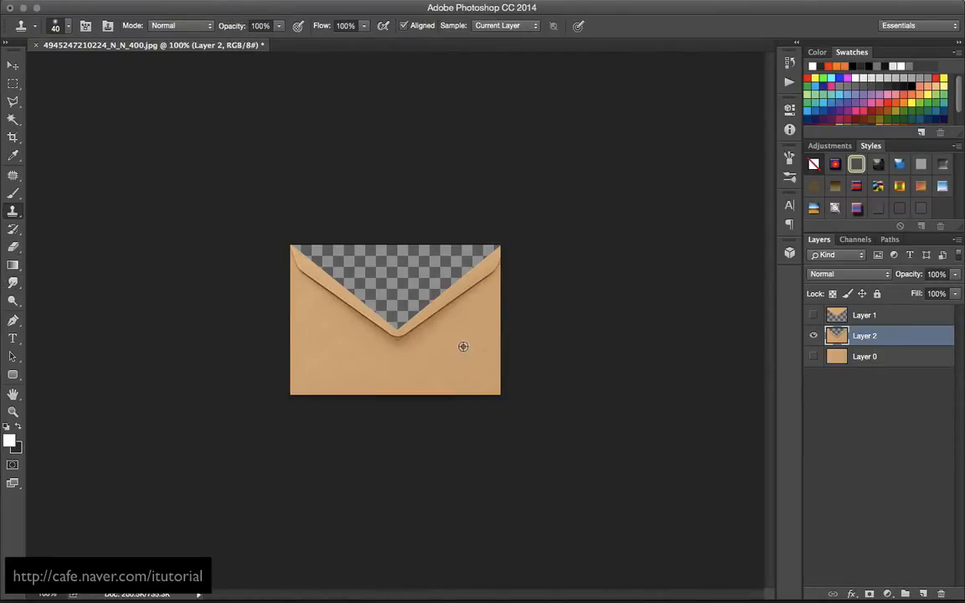
pyautogui.moveTo(495, 274)
pyautogui.mouseDown()
pyautogui.moveTo(500, 266)
pyautogui.moveTo(473, 288)
pyautogui.moveTo(483, 295)
pyautogui.mouseUp()
pyautogui.moveTo(443, 317); pyautogui.dragTo(449, 304)
pyautogui.moveTo(420, 340)
pyautogui.mouseDown()
pyautogui.moveTo(394, 374)
pyautogui.moveTo(387, 341)
pyautogui.moveTo(324, 296)
pyautogui.moveTo(385, 336)
pyautogui.moveTo(309, 283)
pyautogui.moveTo(287, 254)
pyautogui.moveTo(351, 326)
pyautogui.moveTo(317, 299)
pyautogui.moveTo(364, 336)
pyautogui.mouseUp()
pyautogui.moveTo(308, 290); pyautogui.dragTo(380, 343)
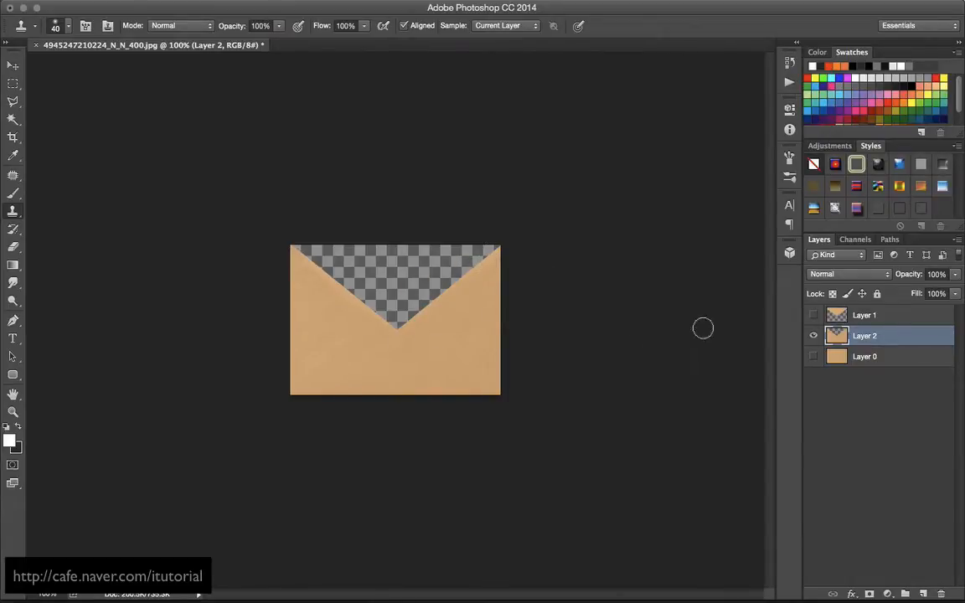
# Check the flap on Layer 1 by itself, make all three layers visible again and deselect them
pyautogui.click(813, 336)
pyautogui.click(812, 315)
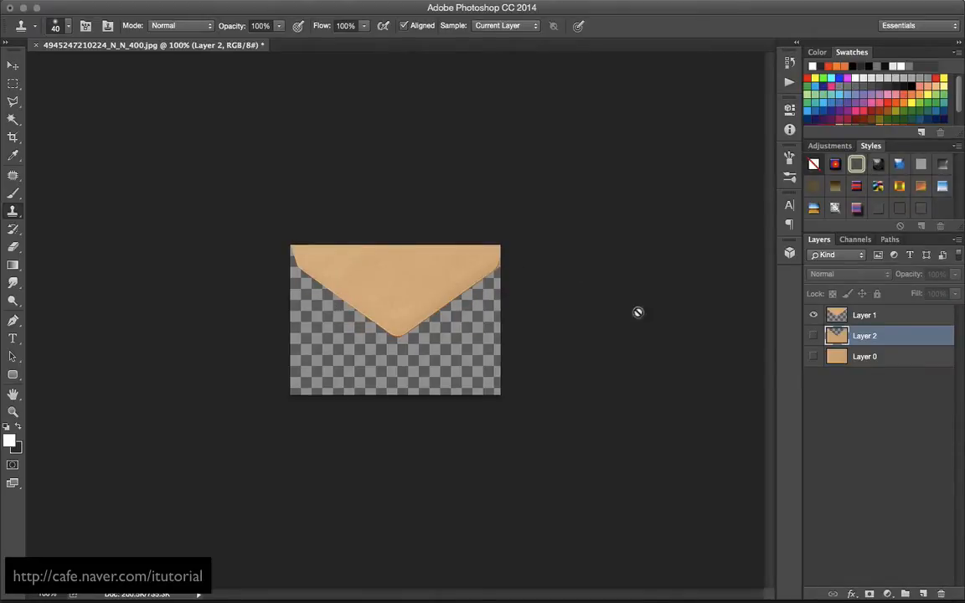
pyautogui.click(810, 341)
pyautogui.click(866, 369)
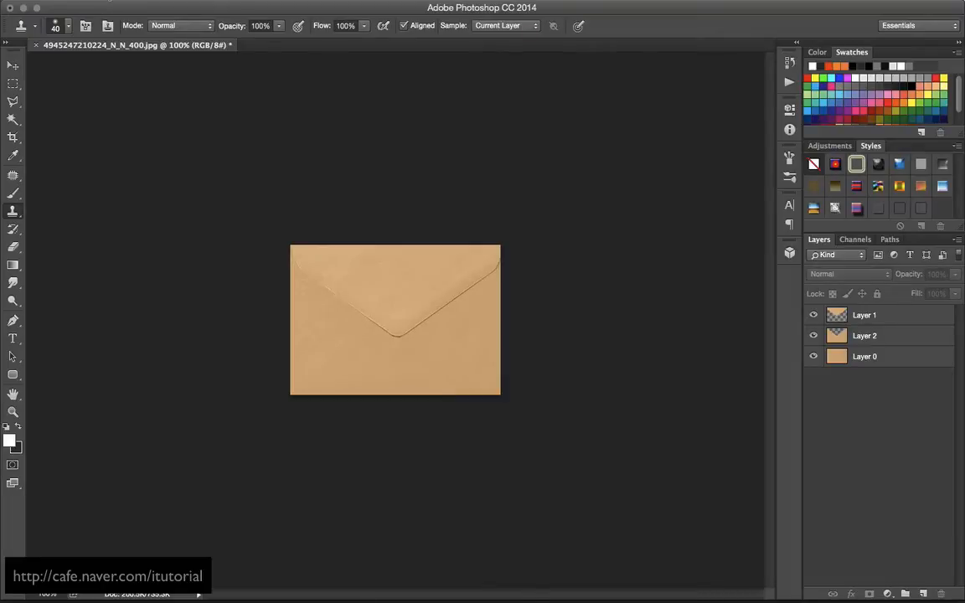
# Save the layered envelope to the Desktop as the Photoshop file le.psd
pyautogui.click(108, 0)
pyautogui.click(134, 134)
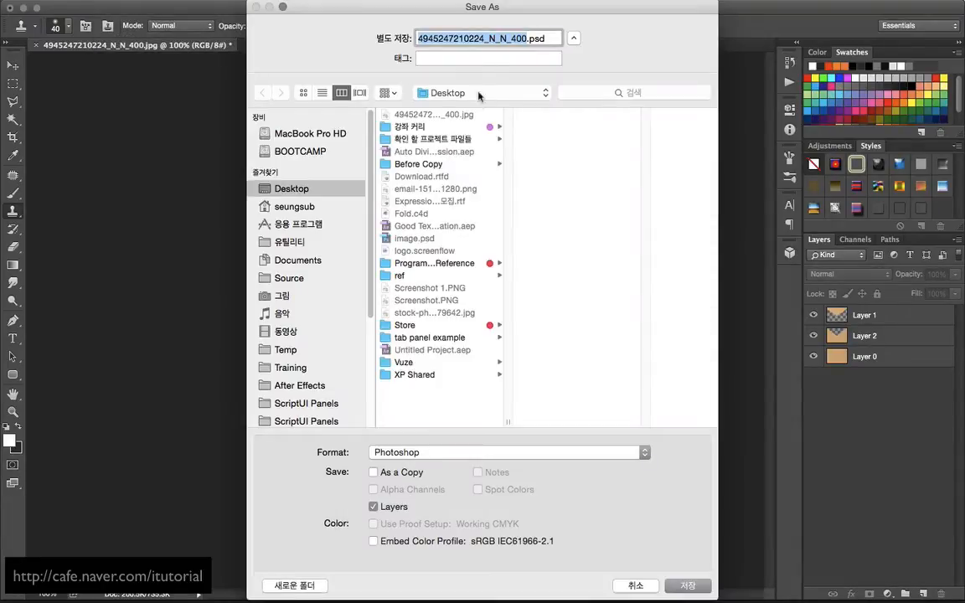
pyautogui.write('le')
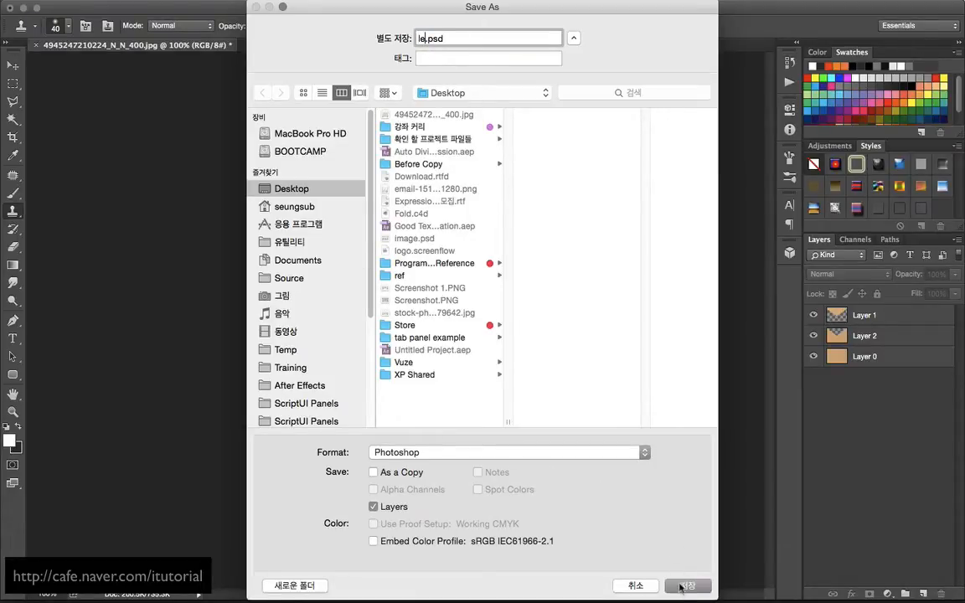
pyautogui.click(683, 586)
pyautogui.click(651, 242)
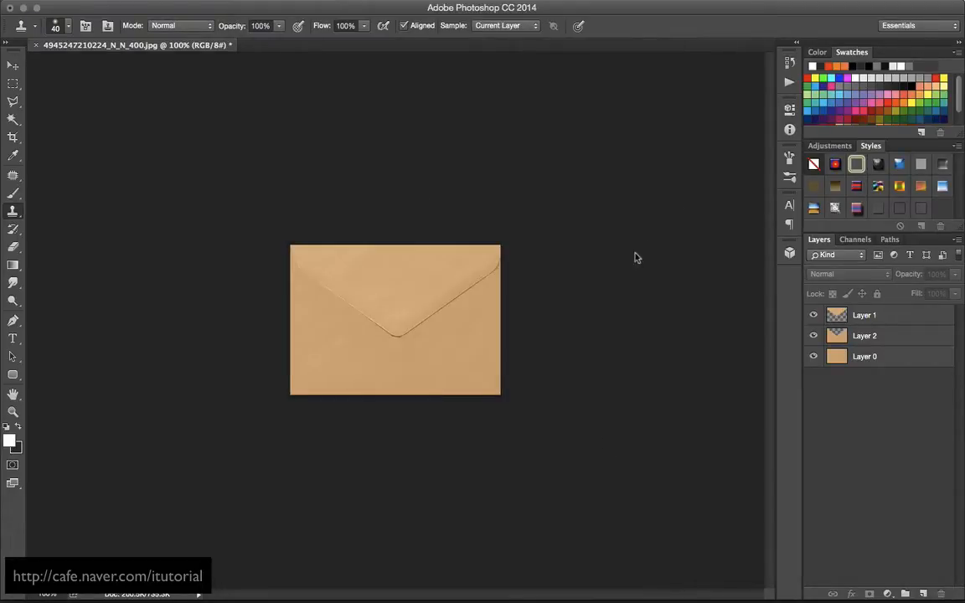
# Switch to After Effects and import le.psd from the Desktop as Composition - Retain Layer Sizes
pyautogui.press('super+Tab')
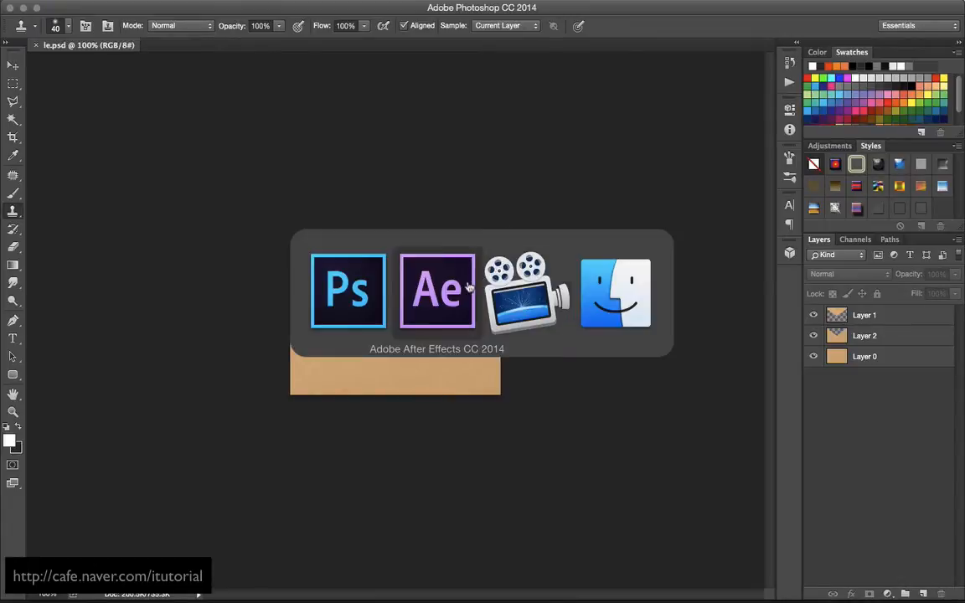
pyautogui.doubleClick(117, 258)
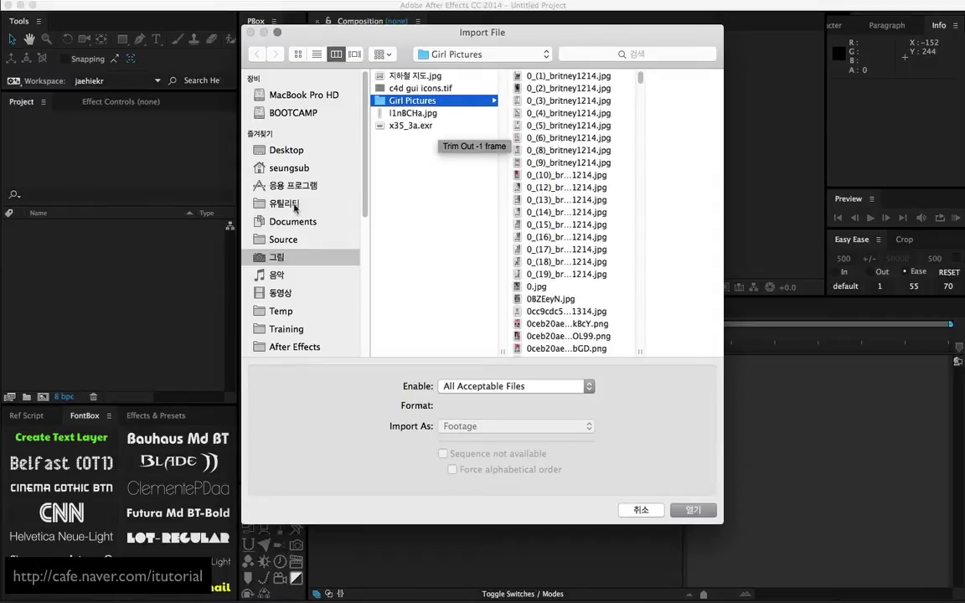
pyautogui.click(295, 152)
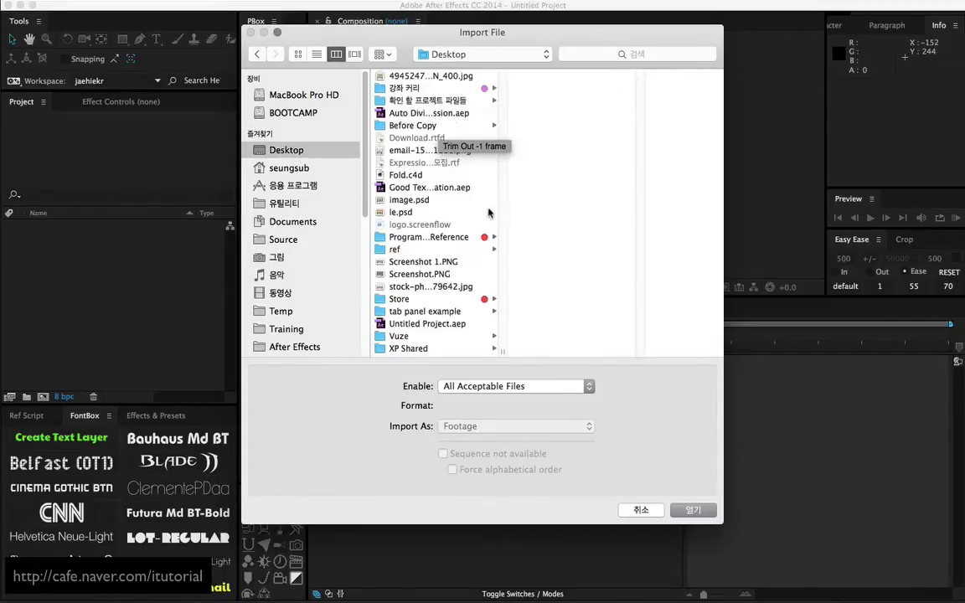
pyautogui.click(402, 213)
pyautogui.click(515, 426)
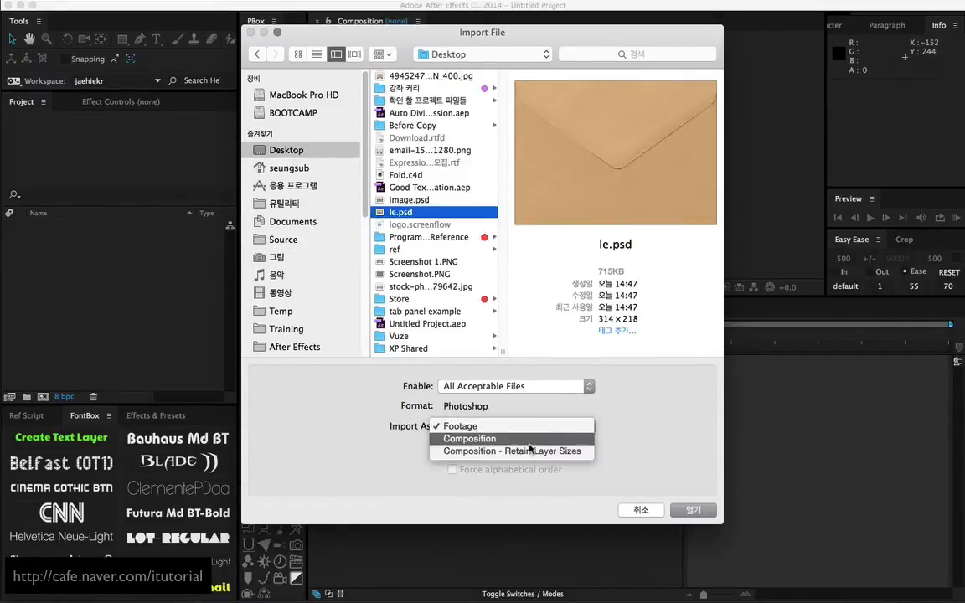
pyautogui.click(528, 453)
pyautogui.click(705, 501)
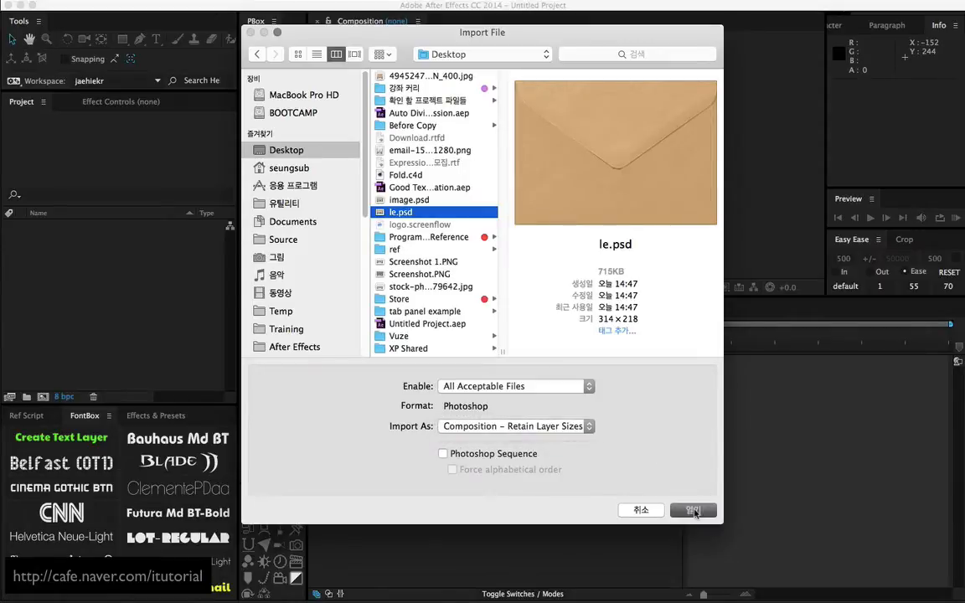
pyautogui.click(197, 251)
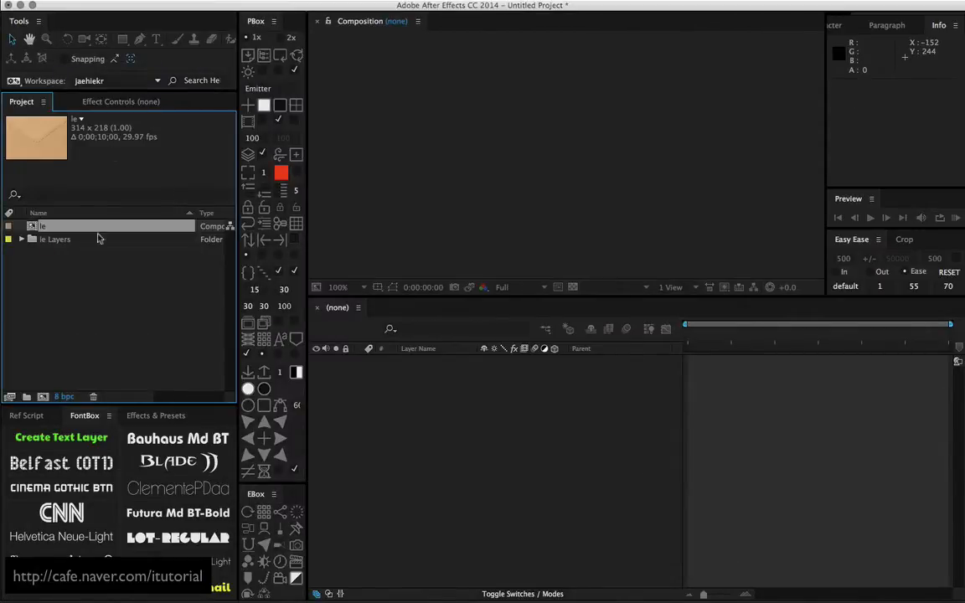
# Open the le composition and change its settings to the NTSC D1 Widescreen Square Pixel preset
pyautogui.doubleClick(36, 227)
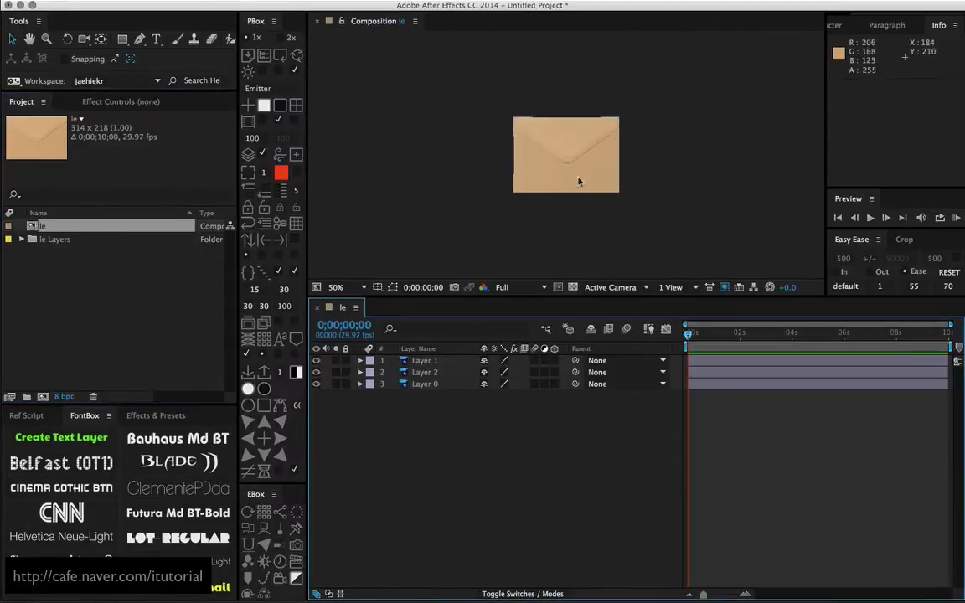
pyautogui.moveTo(316, 360)
pyautogui.mouseDown()
pyautogui.moveTo(316, 372)
pyautogui.moveTo(316, 361)
pyautogui.mouseUp()
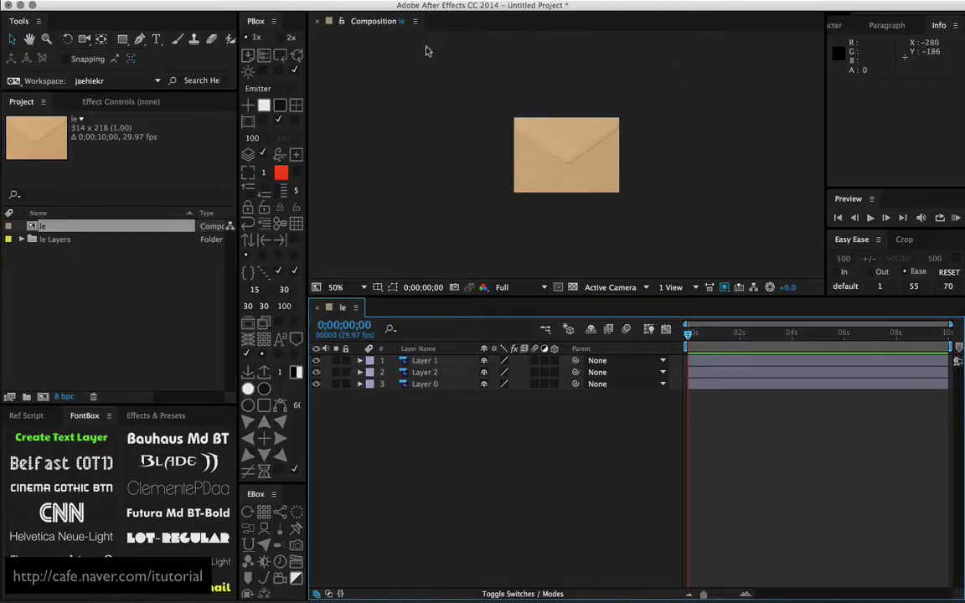
pyautogui.click(414, 22)
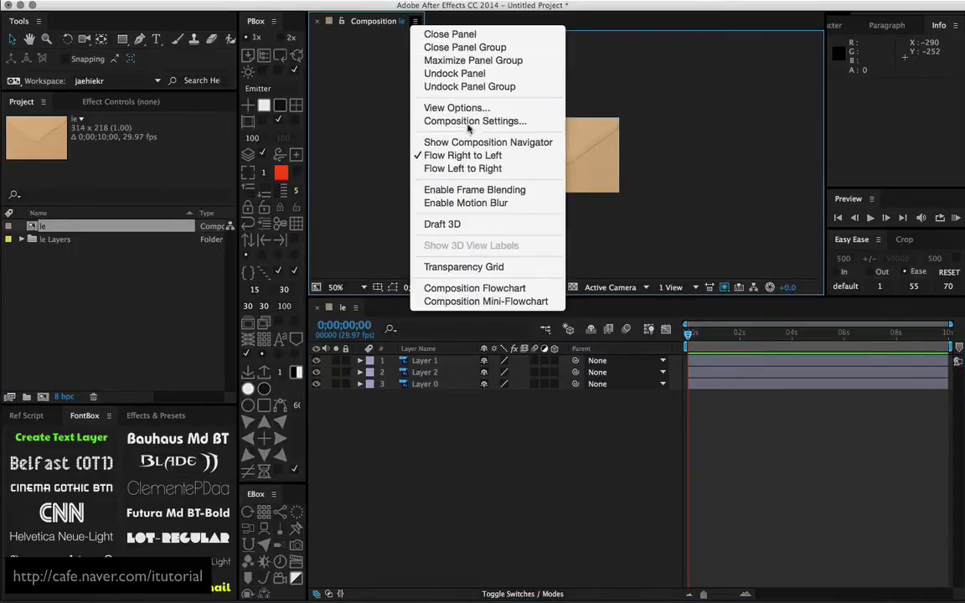
pyautogui.click(469, 121)
pyautogui.click(444, 134)
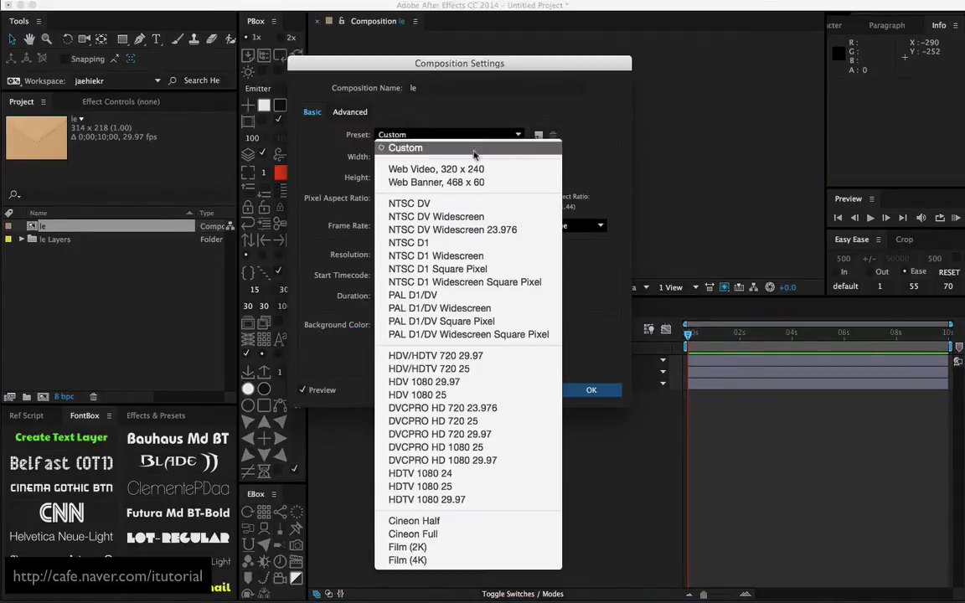
pyautogui.click(484, 282)
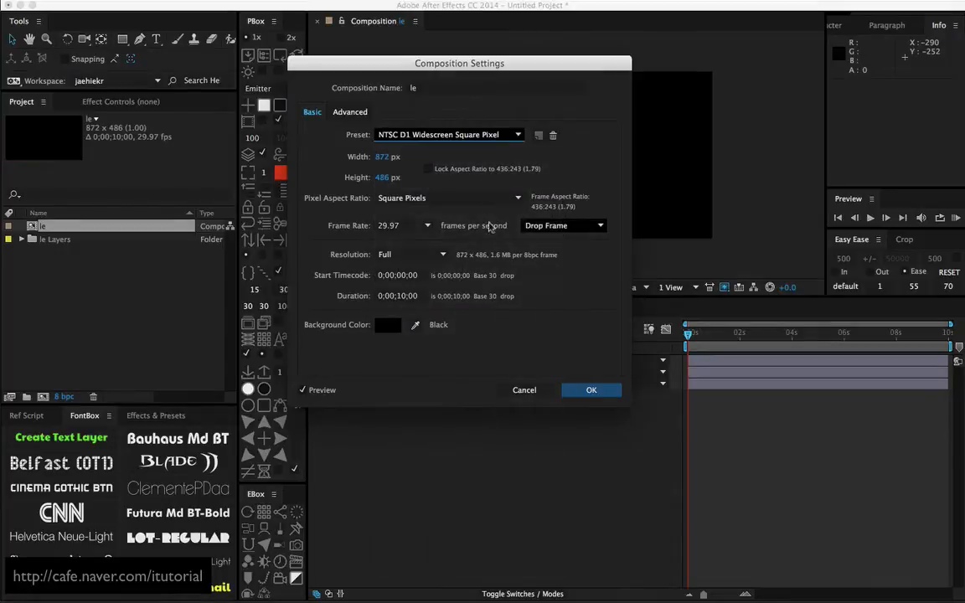
pyautogui.click(600, 393)
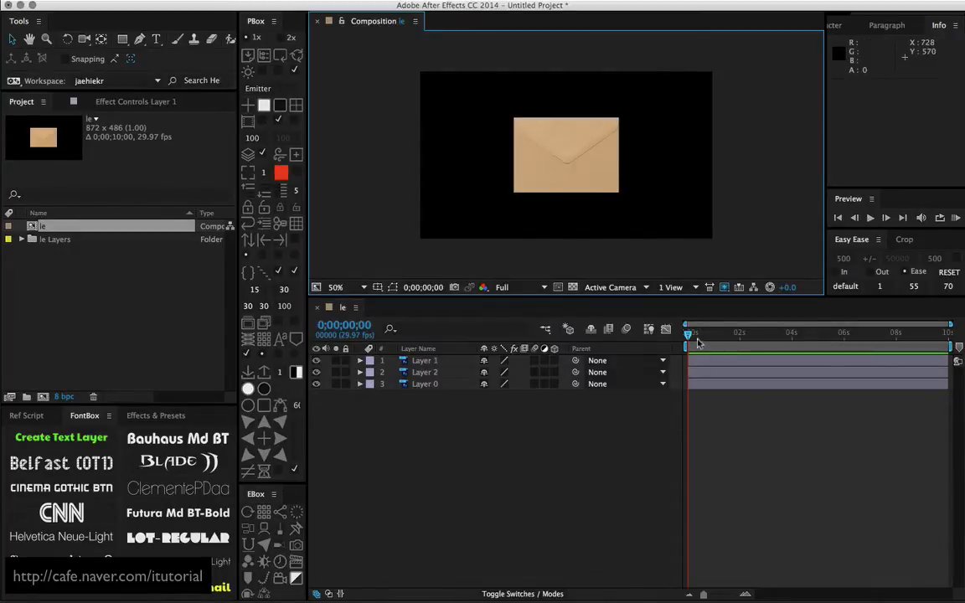
pyautogui.moveTo(707, 336); pyautogui.dragTo(671, 341)
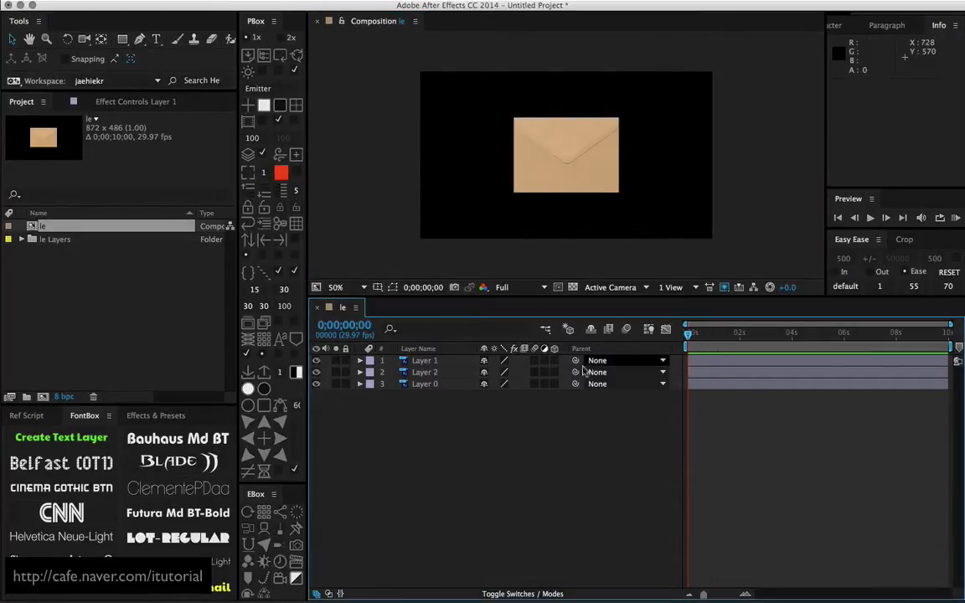
# Solo Layer 1 to inspect the flap by itself, and turn the solo off again
pyautogui.click(413, 362)
pyautogui.click(336, 361)
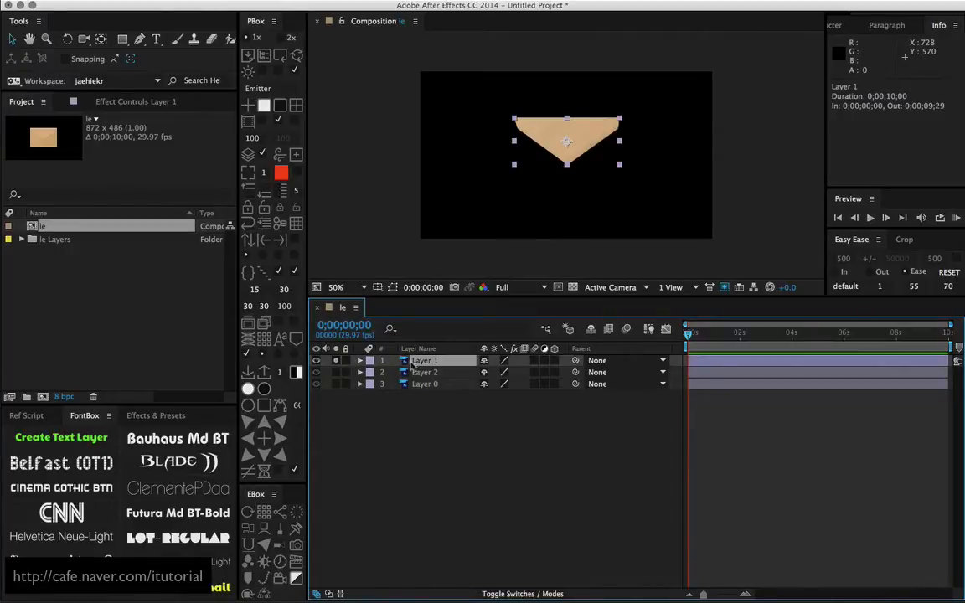
pyautogui.click(335, 360)
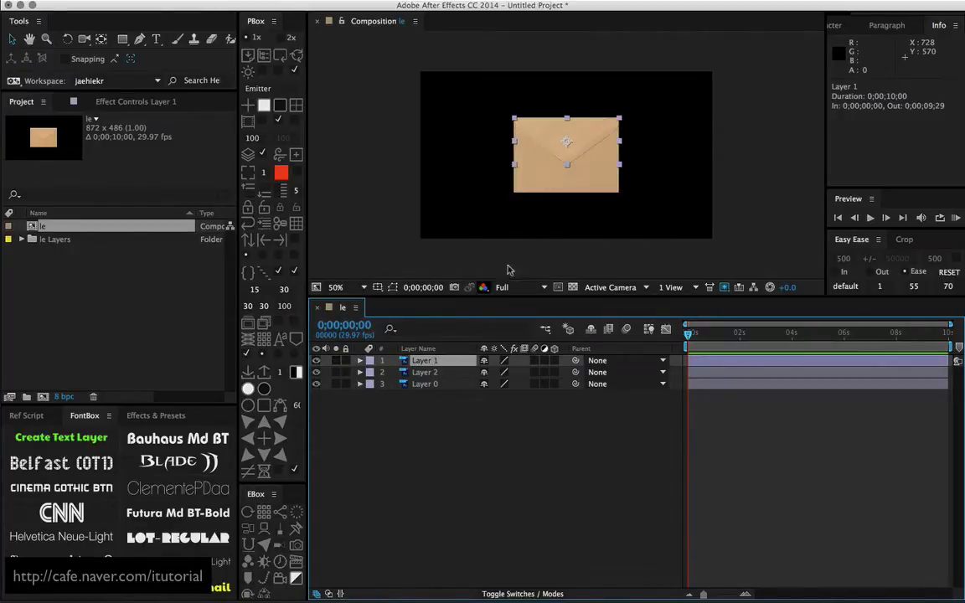
# Try X Rotation on Layer 1 as a 3D layer around its centred anchor point, undo it and switch 3D off
pyautogui.click(554, 361)
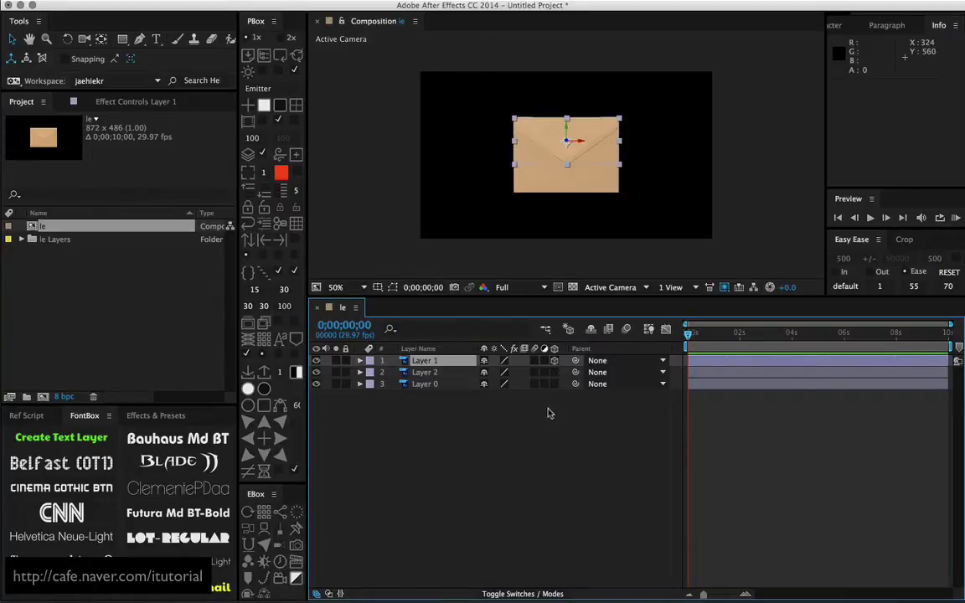
pyautogui.click(451, 418)
pyautogui.click(430, 362)
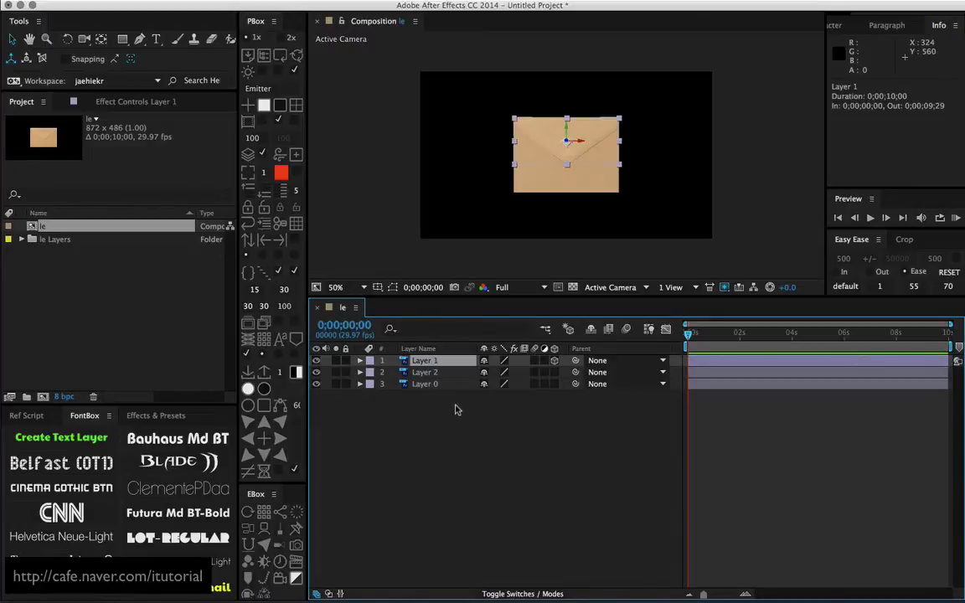
pyautogui.press('r')
pyautogui.moveTo(499, 383); pyautogui.dragTo(520, 391)
pyautogui.press('super+z')
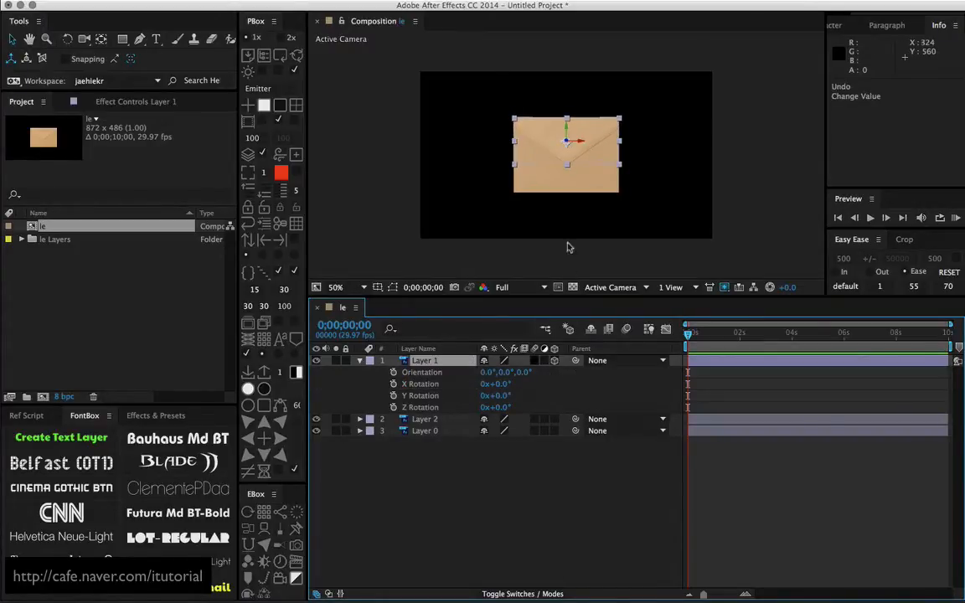
pyautogui.click(553, 360)
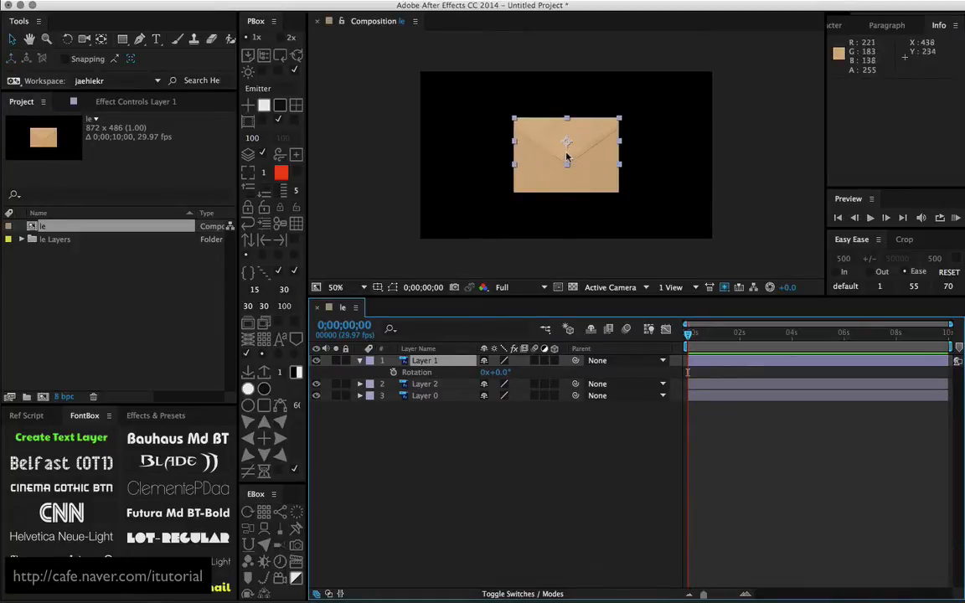
# Move Layer 1's anchor point to the flap's top edge and swing the flap open in 3D with an X Rotation of -102°
pyautogui.press('y')
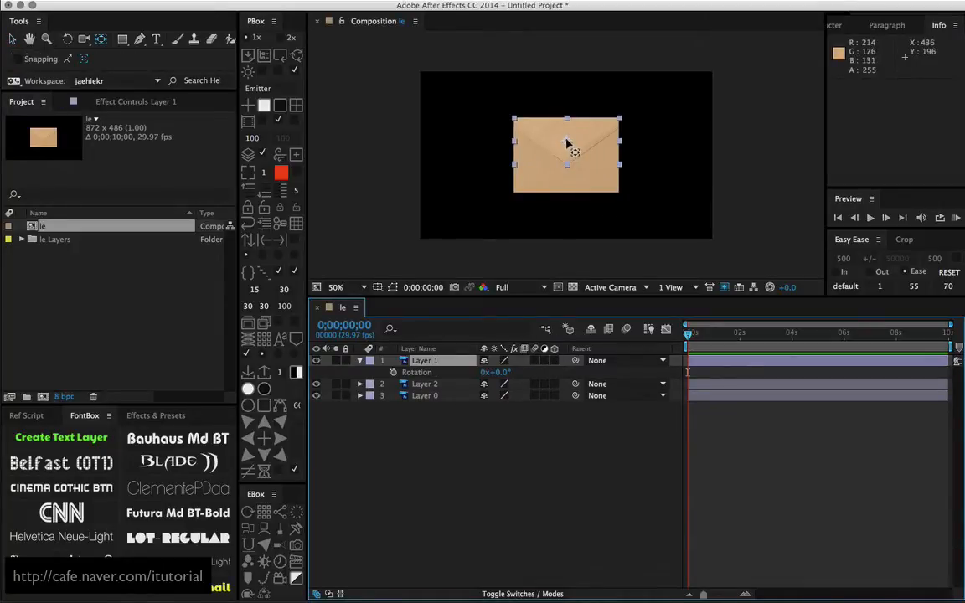
pyautogui.moveTo(567, 144); pyautogui.dragTo(566, 118)
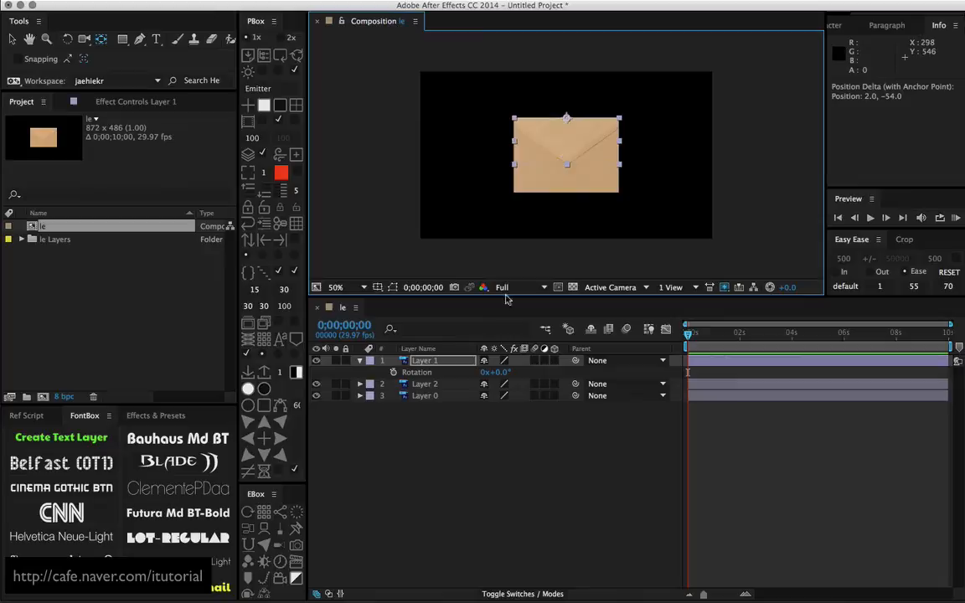
pyautogui.click(440, 365)
pyautogui.click(554, 360)
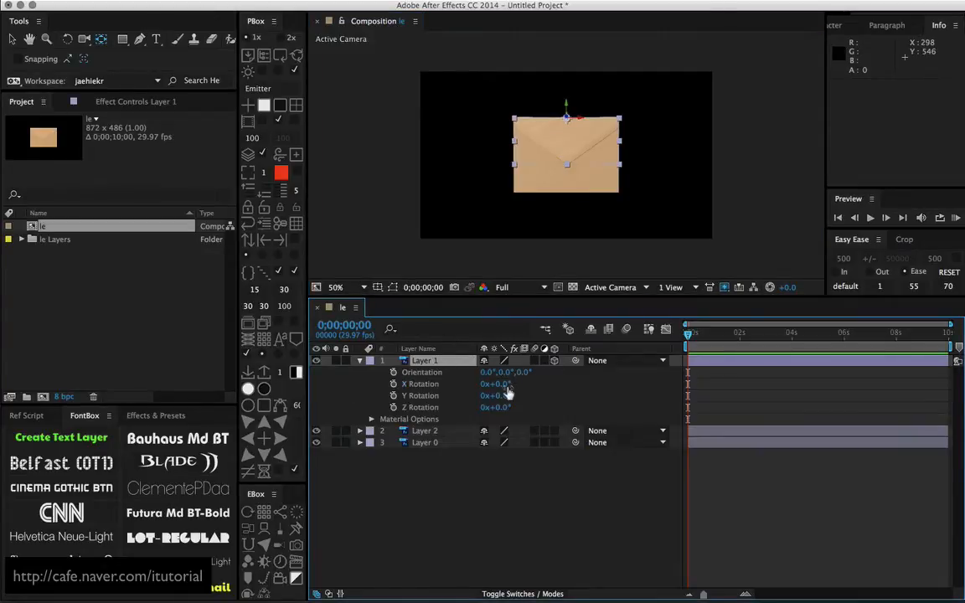
pyautogui.moveTo(506, 385); pyautogui.dragTo(418, 373)
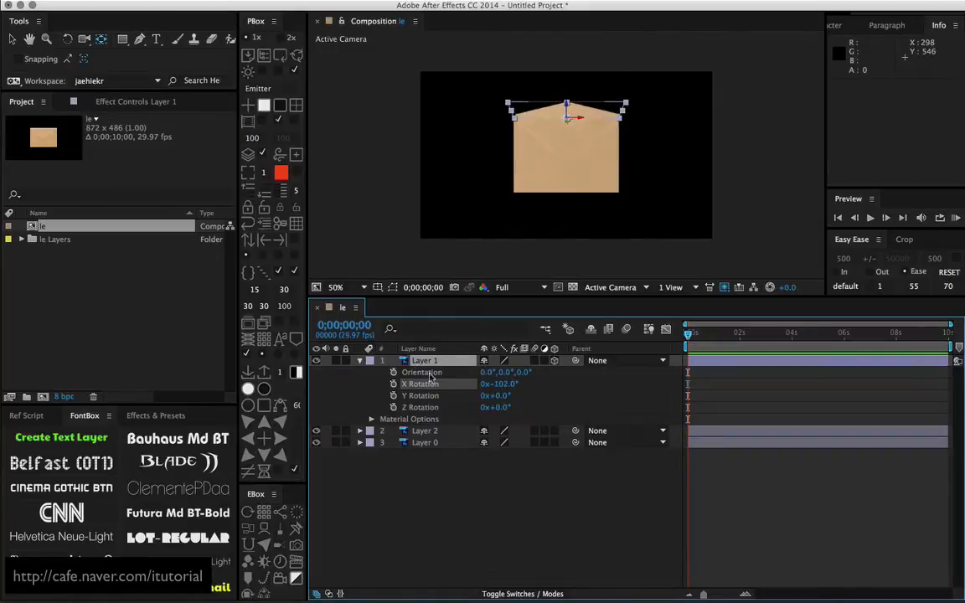
# Try darkening Layer 2 with a Curves effect and undo the curve adjustment
pyautogui.click(430, 432)
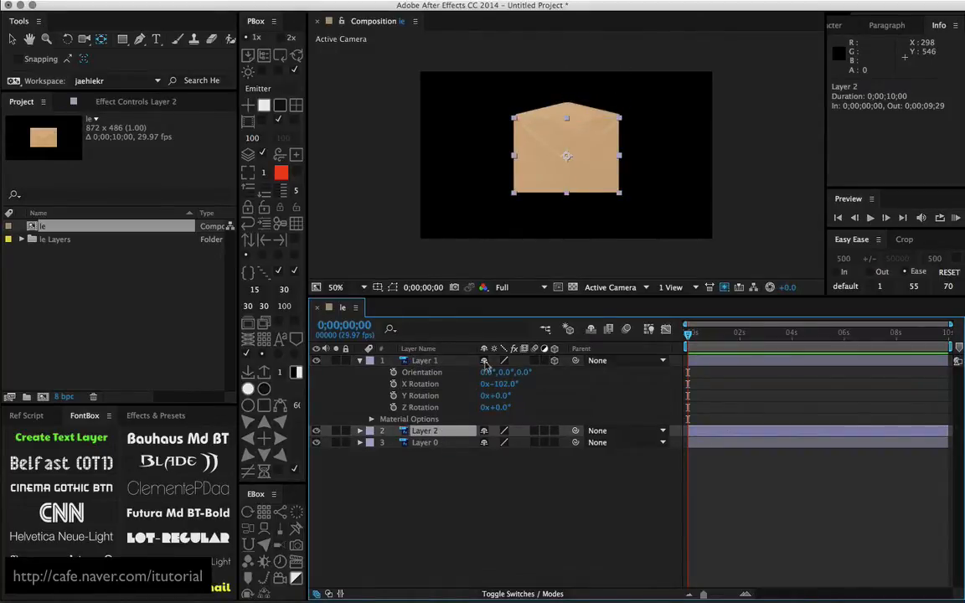
pyautogui.click(289, 0)
pyautogui.moveTo(355, 124)
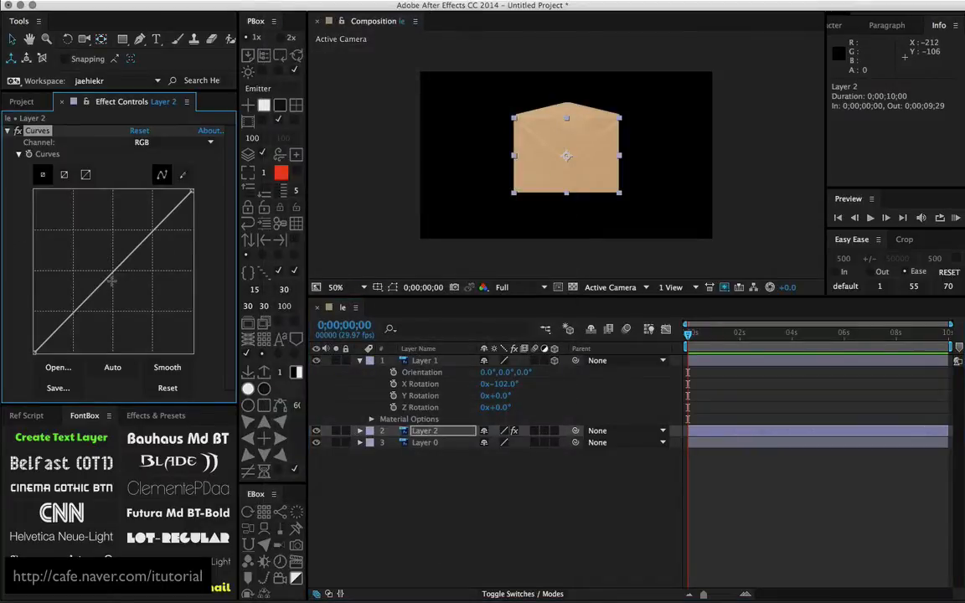
pyautogui.moveTo(108, 275); pyautogui.dragTo(119, 293)
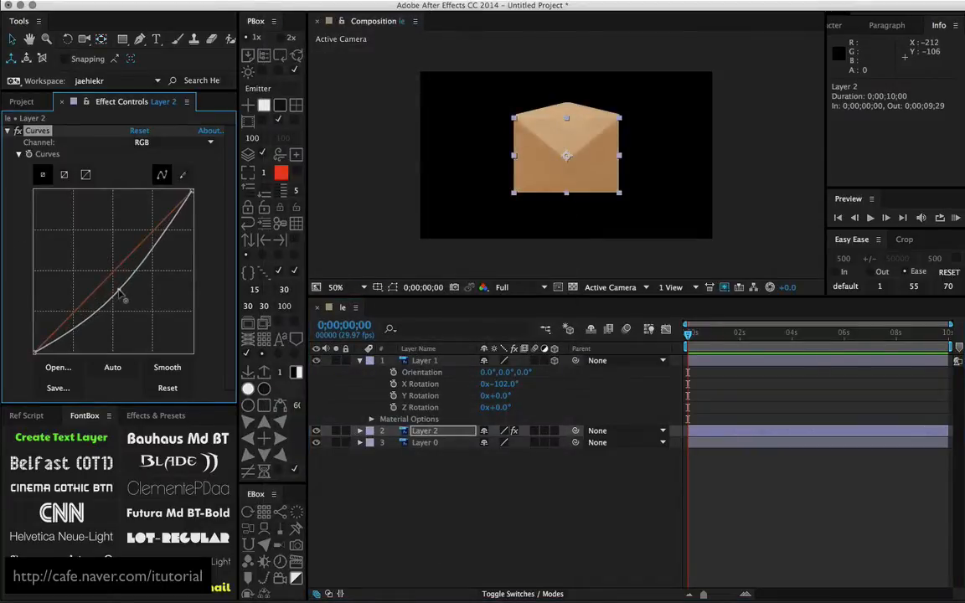
pyautogui.press('super+z')
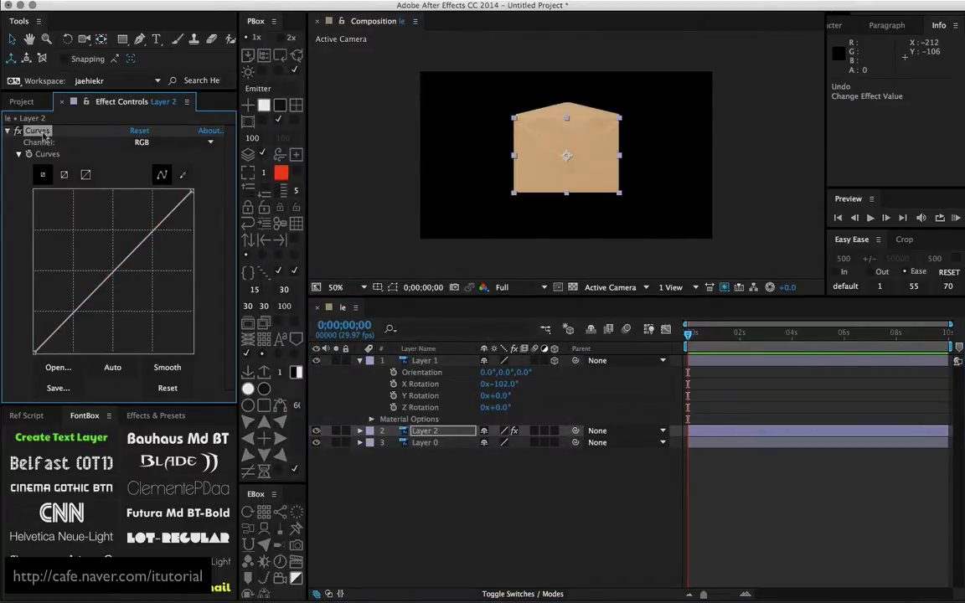
pyautogui.click(311, 258)
# Apply a Curves effect to Layer 0 and pull its RGB curve down slightly to darken the inside of the envelope
pyautogui.click(436, 444)
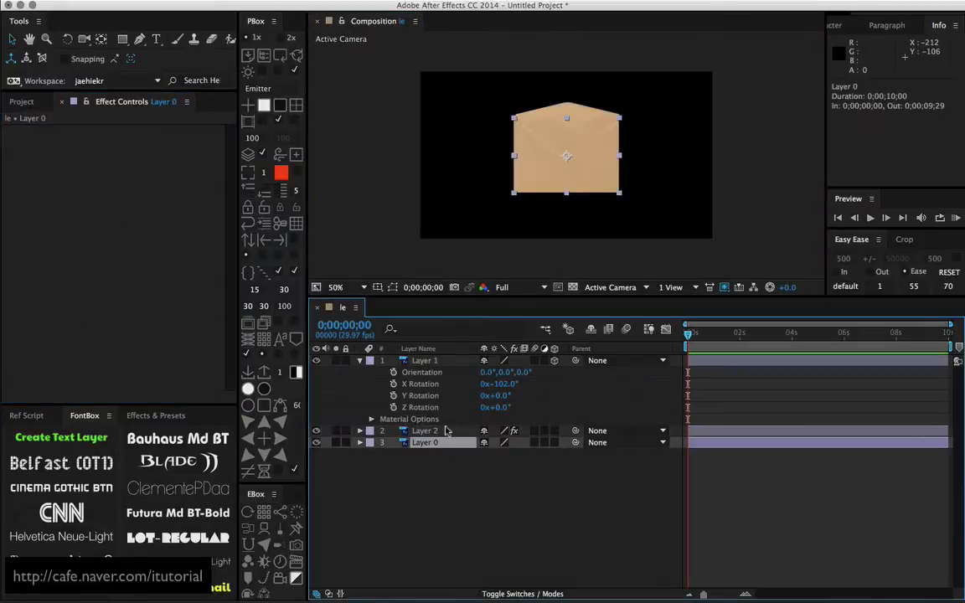
pyautogui.click(275, 0)
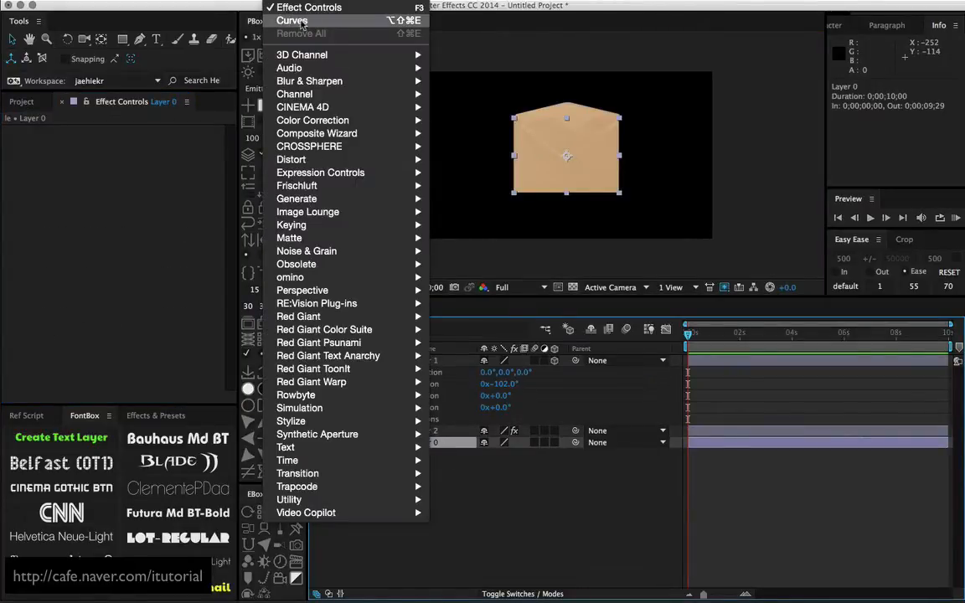
pyautogui.click(303, 22)
pyautogui.moveTo(113, 287)
pyautogui.mouseDown()
pyautogui.moveTo(118, 302)
pyautogui.moveTo(99, 293)
pyautogui.mouseUp()
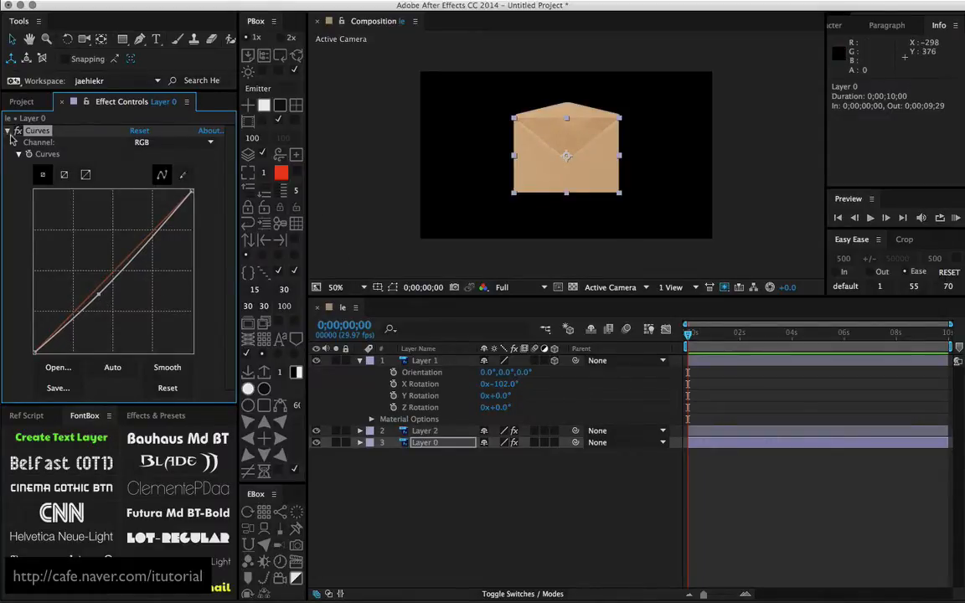
pyautogui.click(34, 169)
pyautogui.click(8, 131)
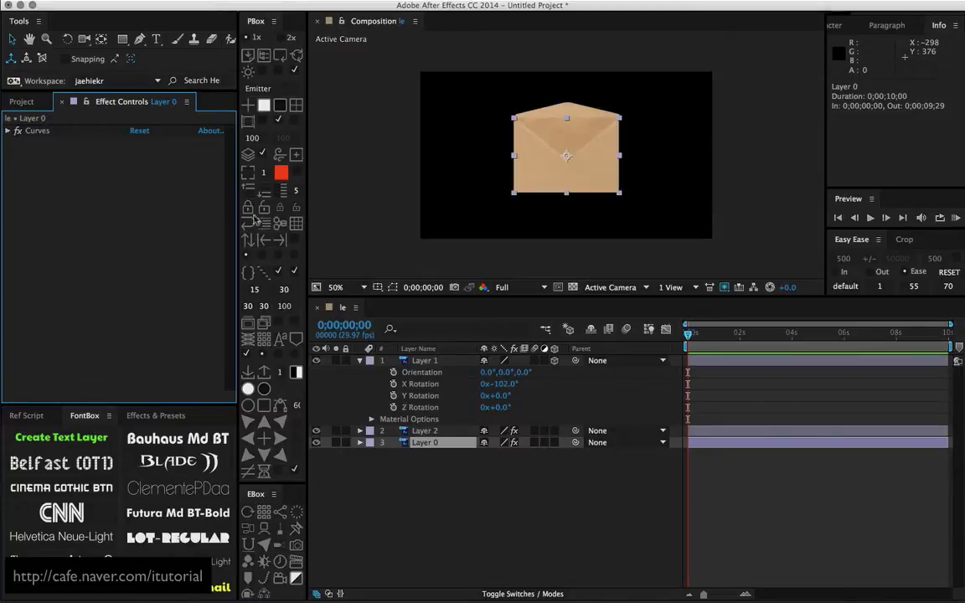
# Close the flap again by setting Layer 1's X Rotation to 0°
pyautogui.click(457, 457)
pyautogui.moveTo(506, 387); pyautogui.dragTo(543, 395)
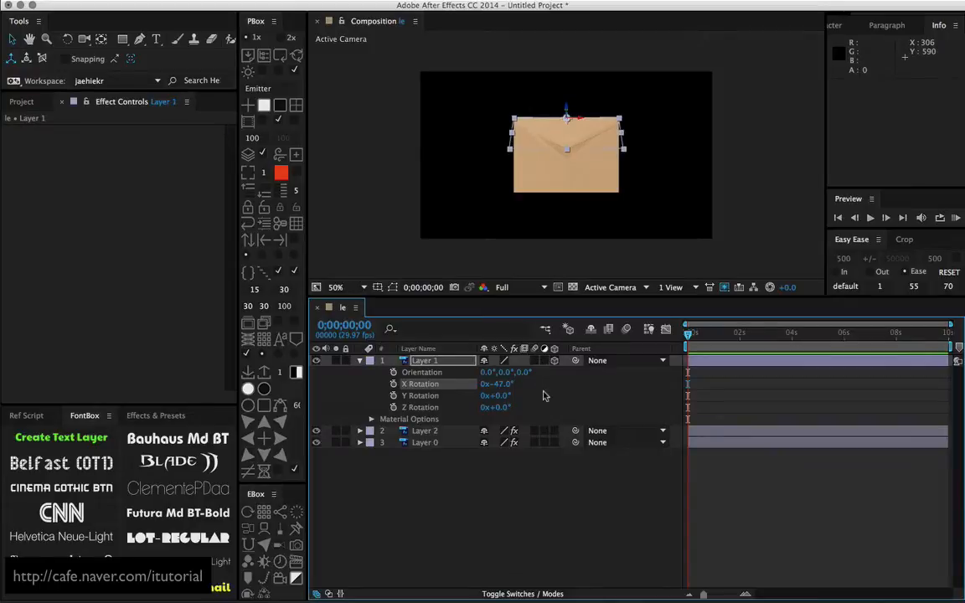
pyautogui.click(498, 384)
pyautogui.write('02')
pyautogui.press('Return')
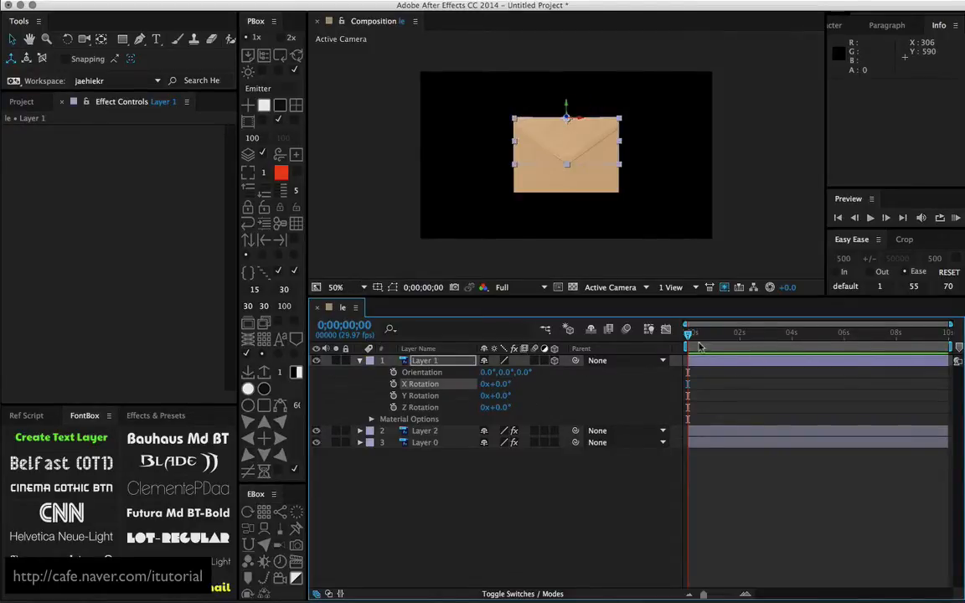
# Keyframe Layer 1's X Rotation at 0° on frame 20 and at -180° on the first frame
pyautogui.click(704, 332)
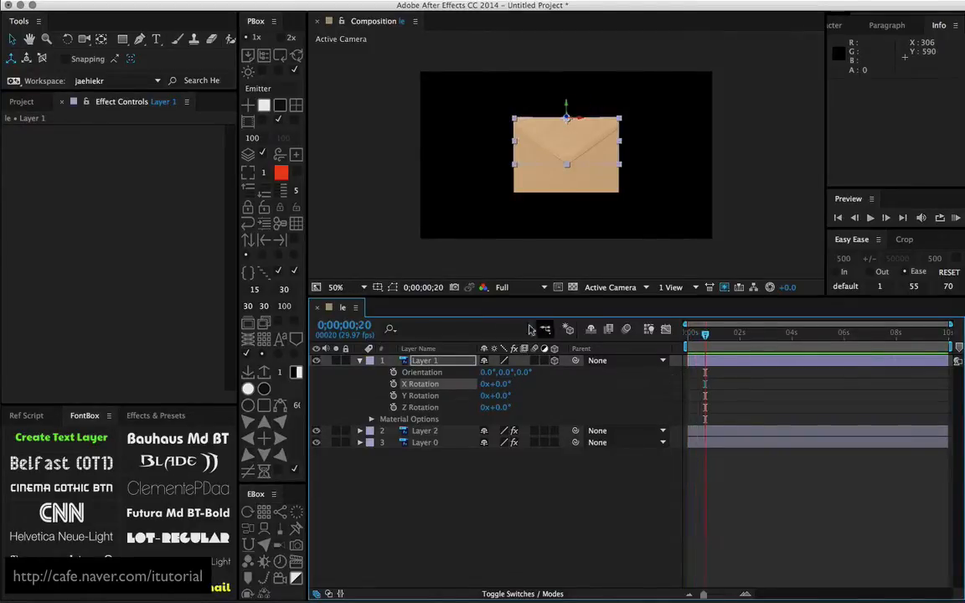
pyautogui.click(394, 384)
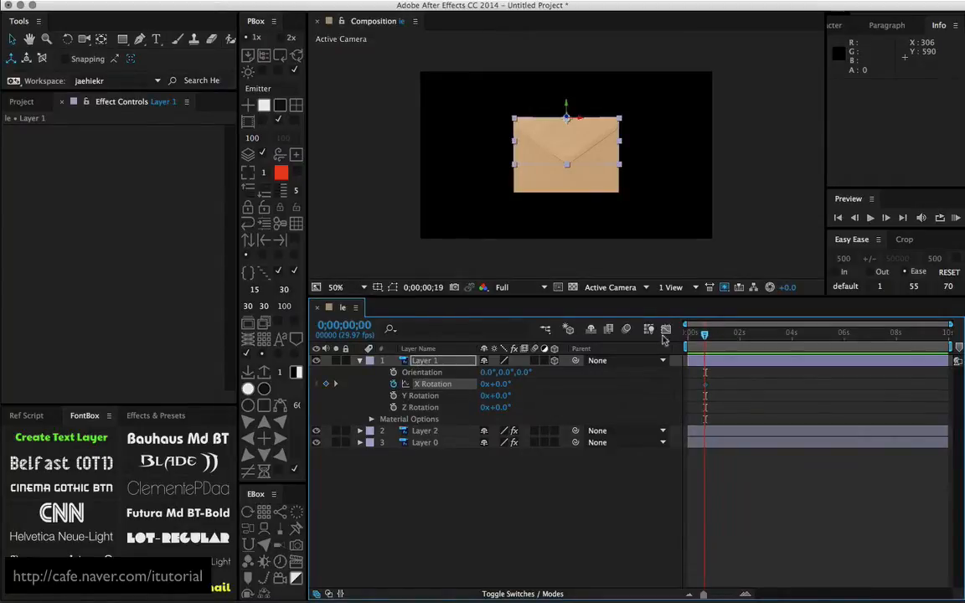
pyautogui.press('Home')
pyautogui.moveTo(500, 384); pyautogui.dragTo(394, 384)
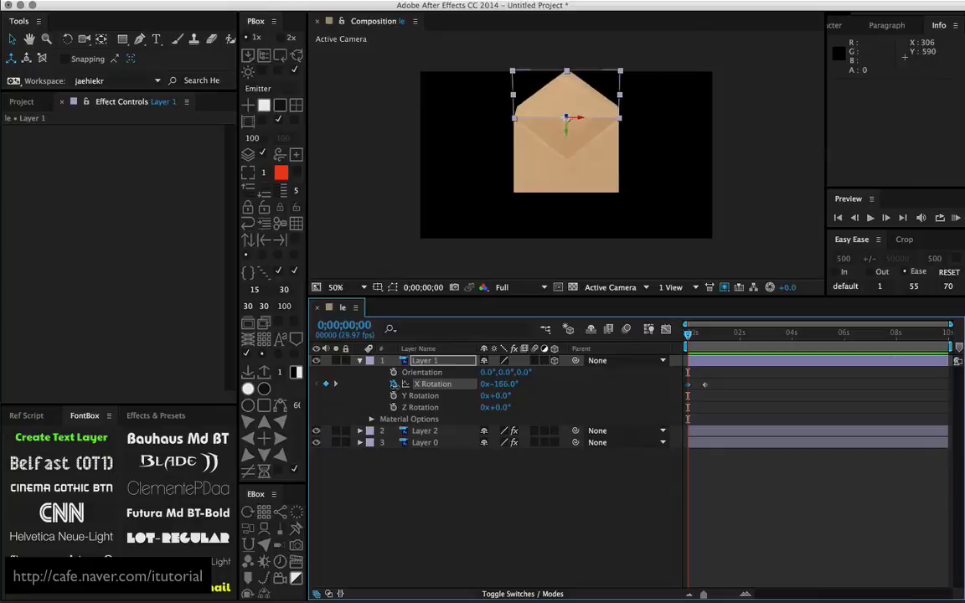
pyautogui.click(507, 386)
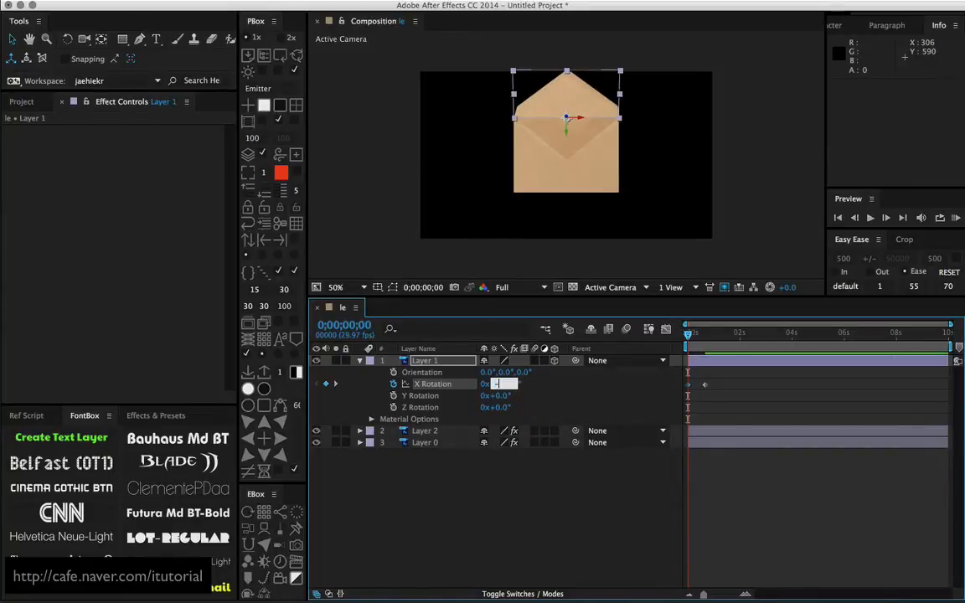
pyautogui.press('Return')
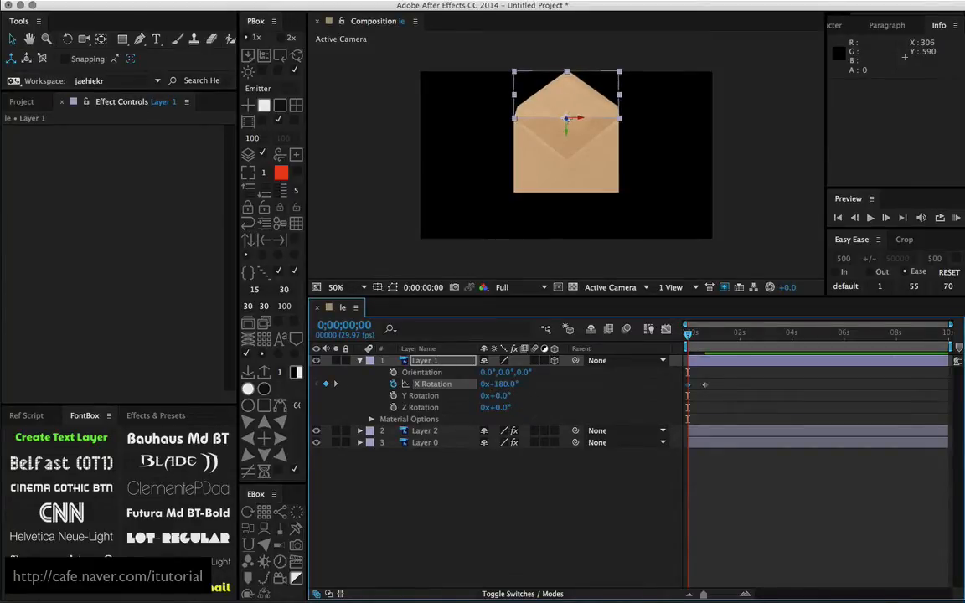
# Time-reverse both X Rotation keyframes on Layer 1 so the flap starts closed and swings open
pyautogui.moveTo(685, 335)
pyautogui.mouseDown()
pyautogui.moveTo(712, 334)
pyautogui.moveTo(695, 336)
pyautogui.mouseUp()
pyautogui.moveTo(720, 378); pyautogui.dragTo(685, 392)
pyautogui.rightClick(708, 392)
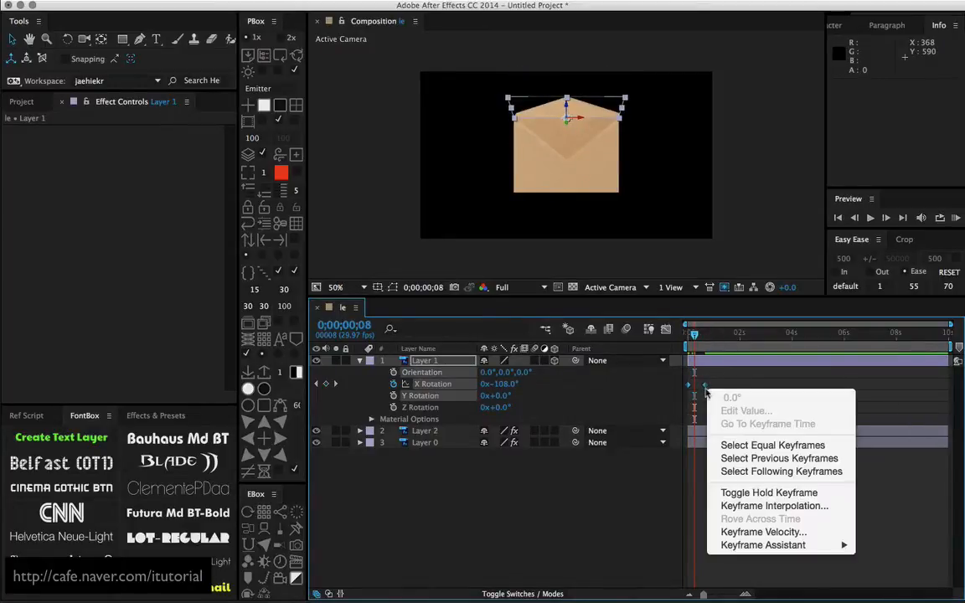
pyautogui.moveTo(737, 545)
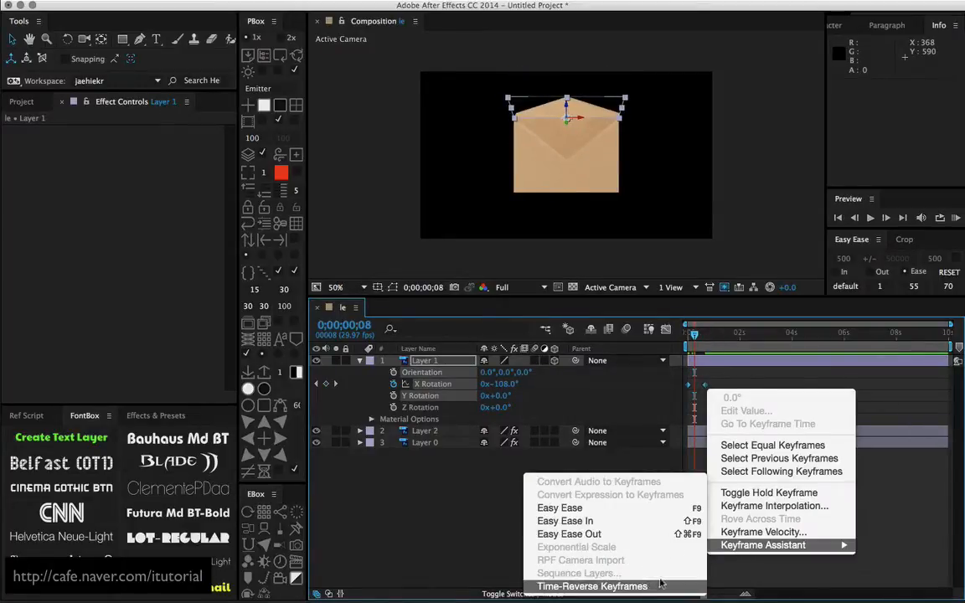
pyautogui.click(592, 586)
pyautogui.moveTo(692, 335)
pyautogui.mouseDown()
pyautogui.moveTo(716, 332)
pyautogui.moveTo(686, 333)
pyautogui.mouseUp()
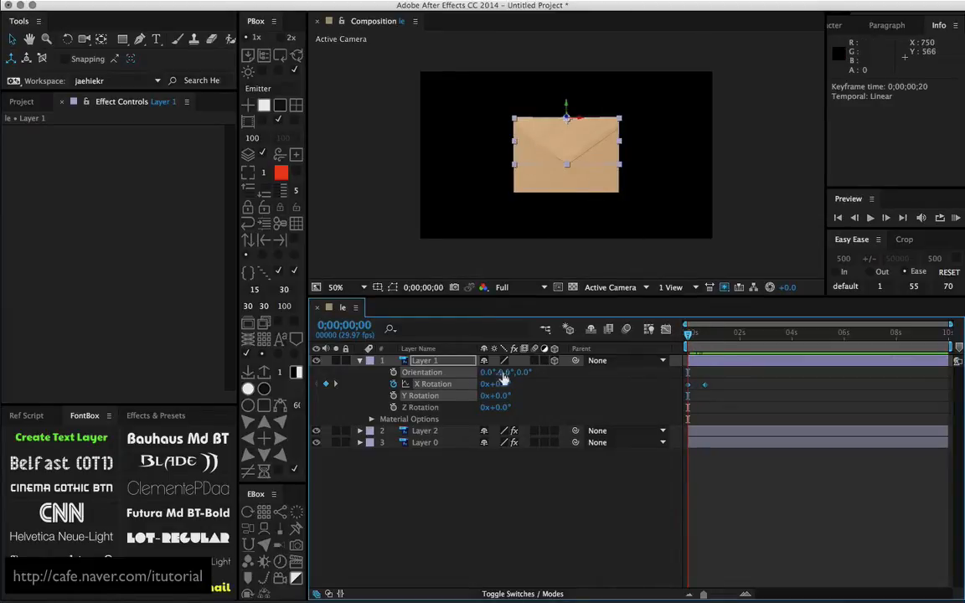
# Add a Drop Shadow effect to Layer 1 with opacity 52%, distance 0 and softness 20, and preview the opening flap
pyautogui.click(426, 362)
pyautogui.click(280, 0)
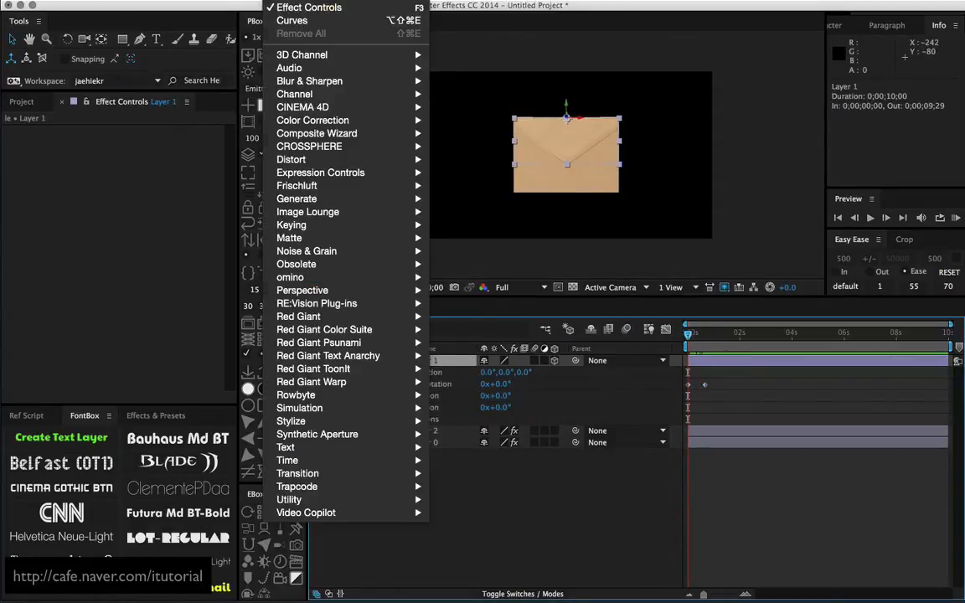
pyautogui.moveTo(239, 1)
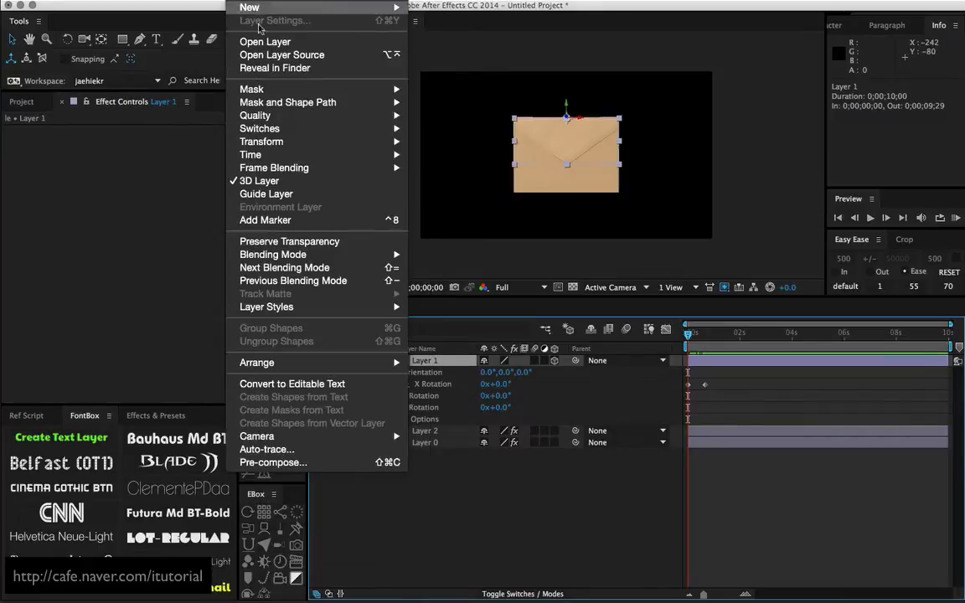
pyautogui.moveTo(311, 315)
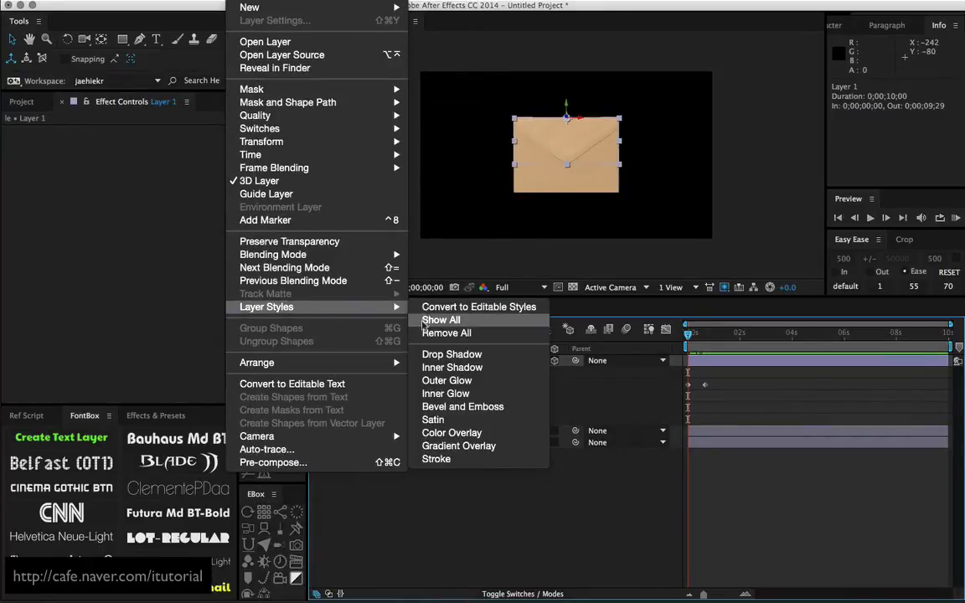
pyautogui.moveTo(272, 1)
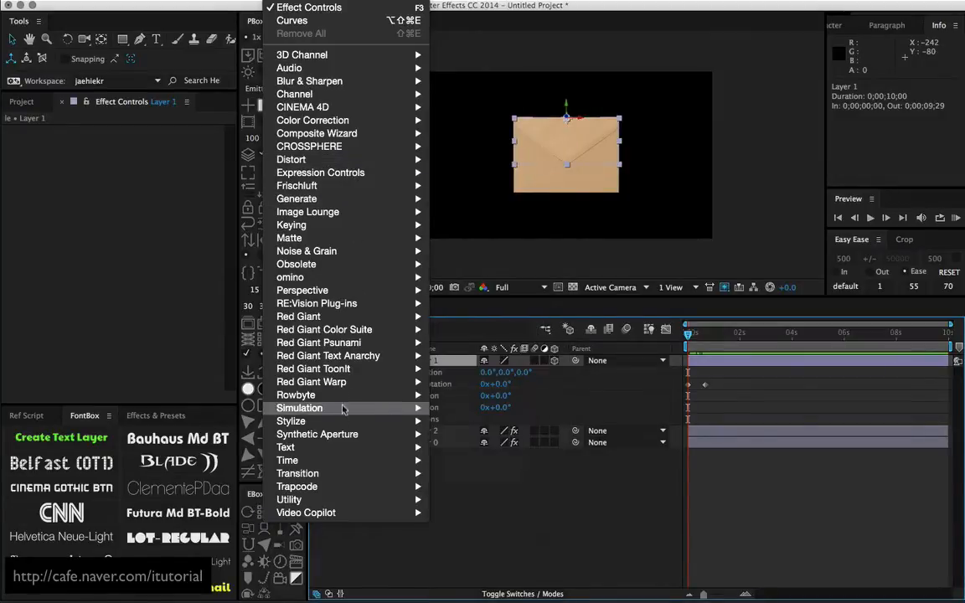
pyautogui.moveTo(352, 290)
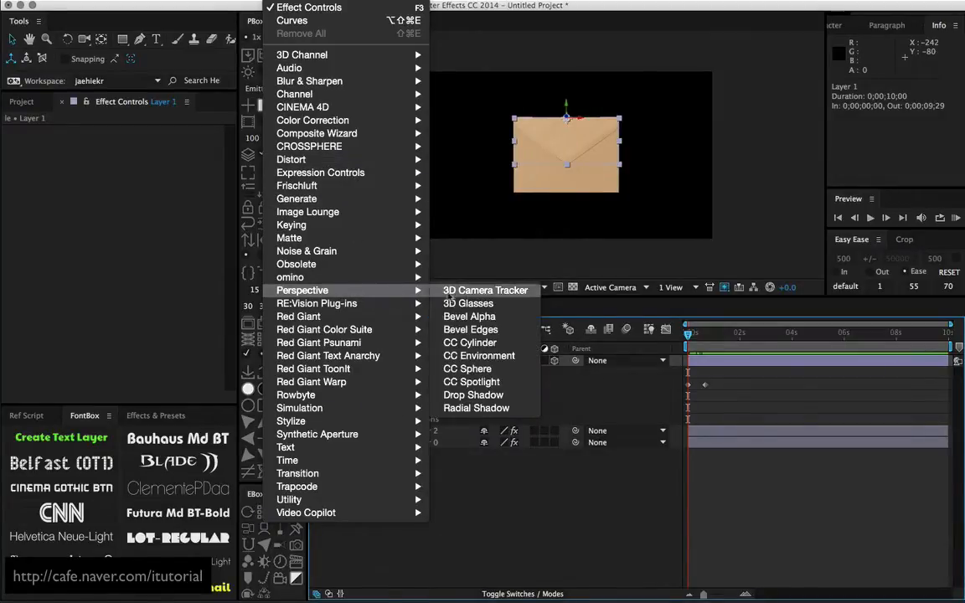
pyautogui.click(473, 395)
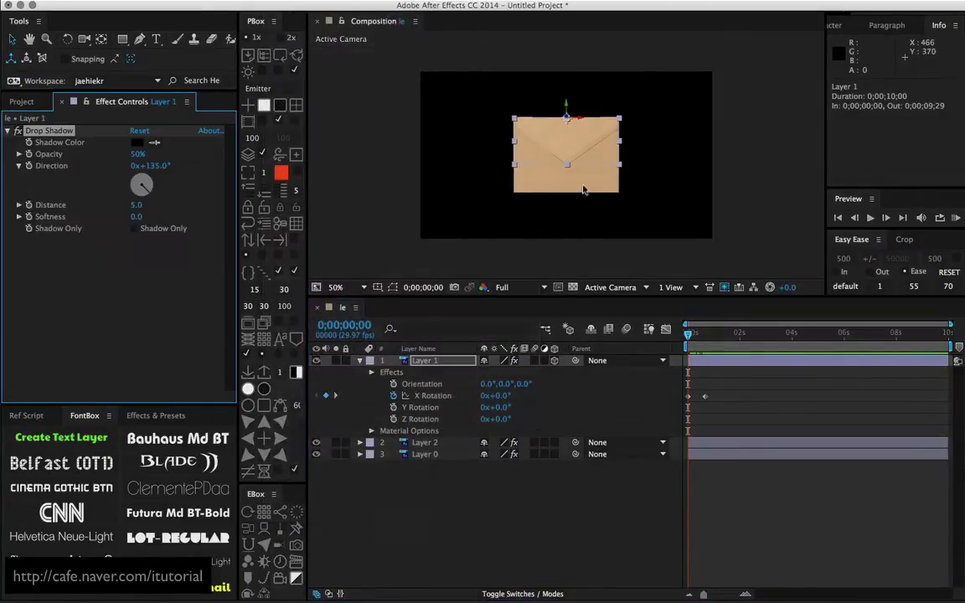
pyautogui.click(139, 206)
pyautogui.press('Return')
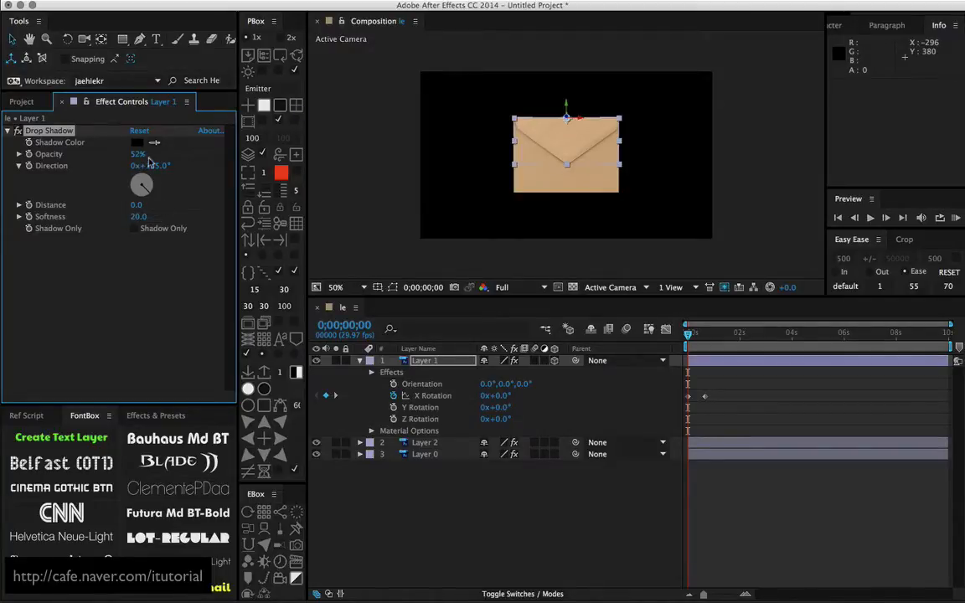
pyautogui.moveTo(693, 340); pyautogui.dragTo(712, 337)
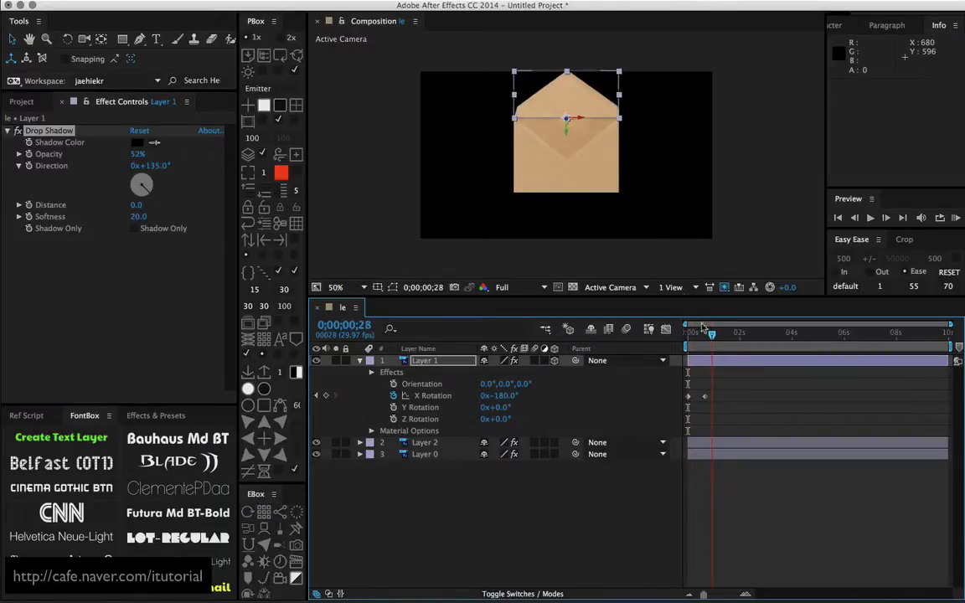
pyautogui.click(669, 152)
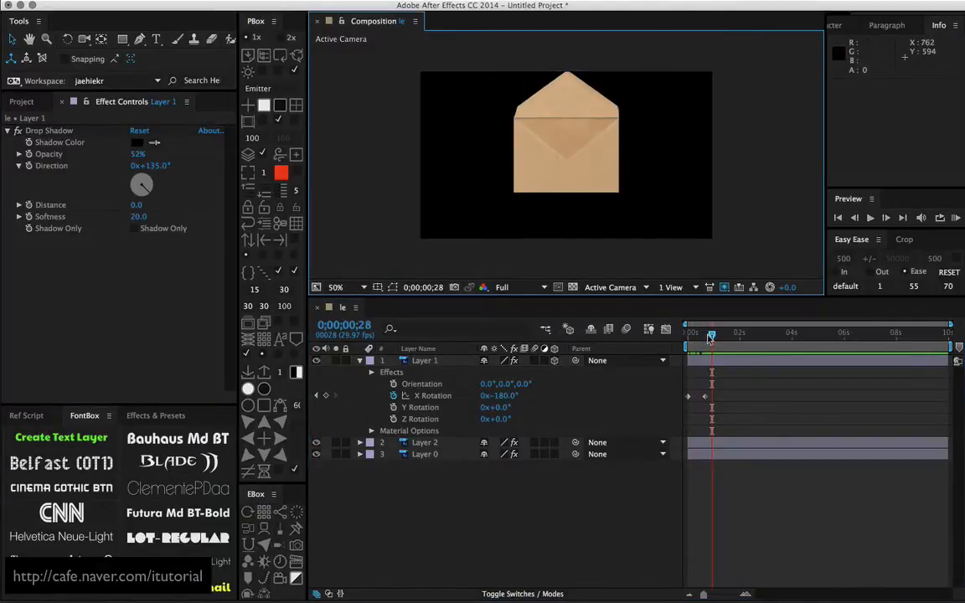
pyautogui.moveTo(710, 339); pyautogui.dragTo(676, 351)
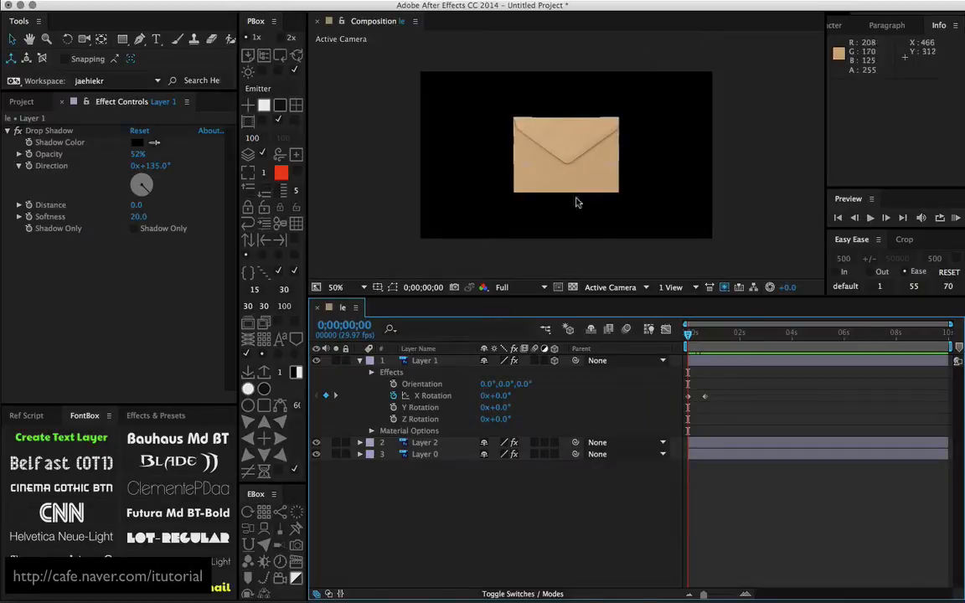
# Create a null object and parent Layer 1, Layer 2 and Layer 0 to it
pyautogui.click(361, 361)
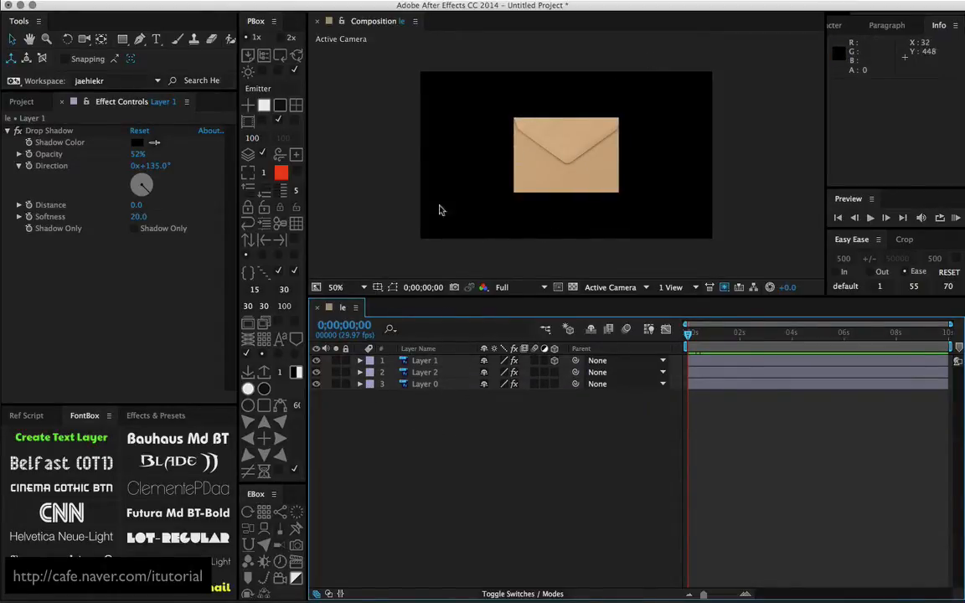
pyautogui.click(248, 105)
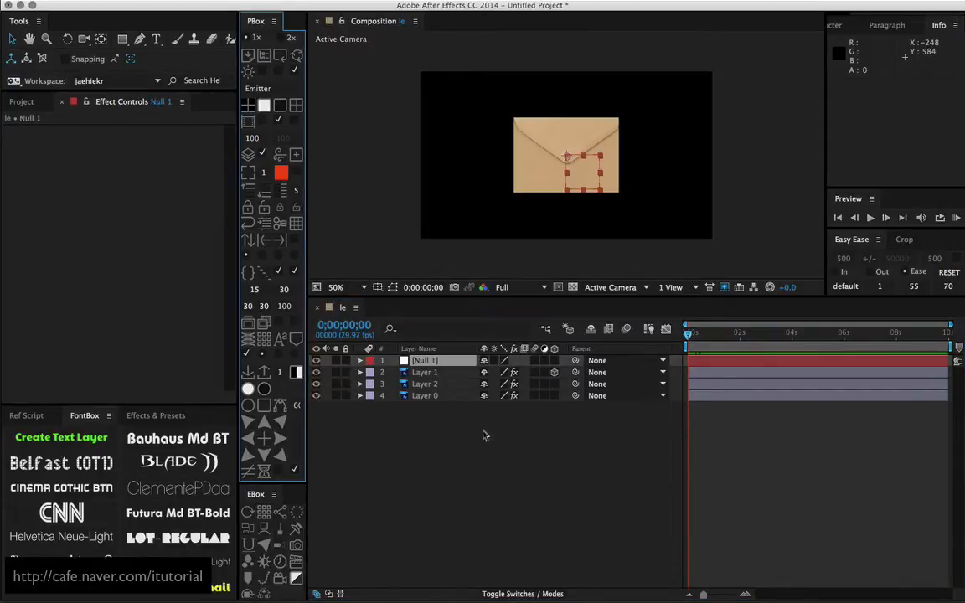
pyautogui.moveTo(442, 427); pyautogui.dragTo(427, 375)
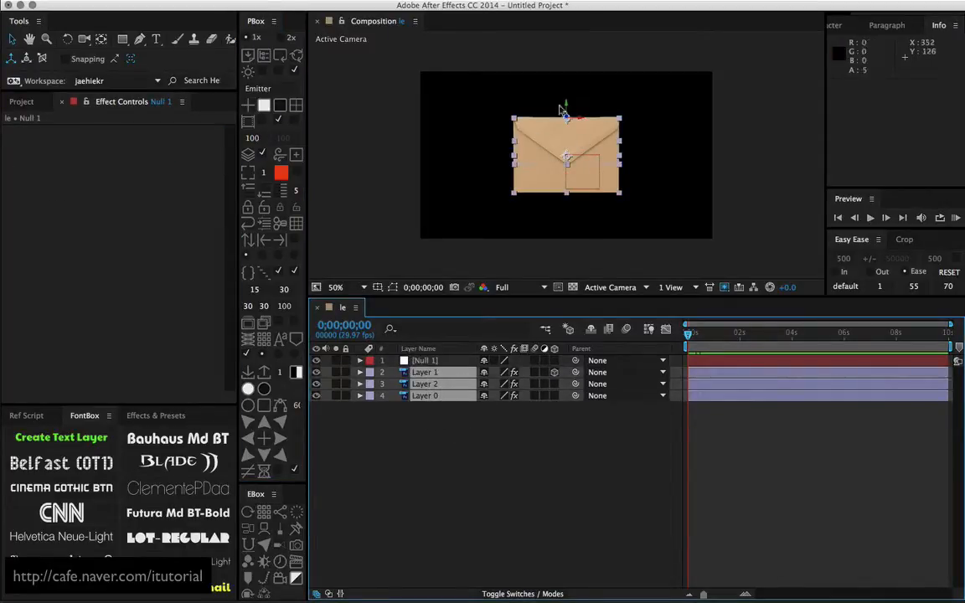
pyautogui.moveTo(482, 377); pyautogui.dragTo(423, 361)
# Scale the null to 62% and move it down to about 428, 347 so the envelope sits low in the frame
pyautogui.click(428, 361)
pyautogui.press('s')
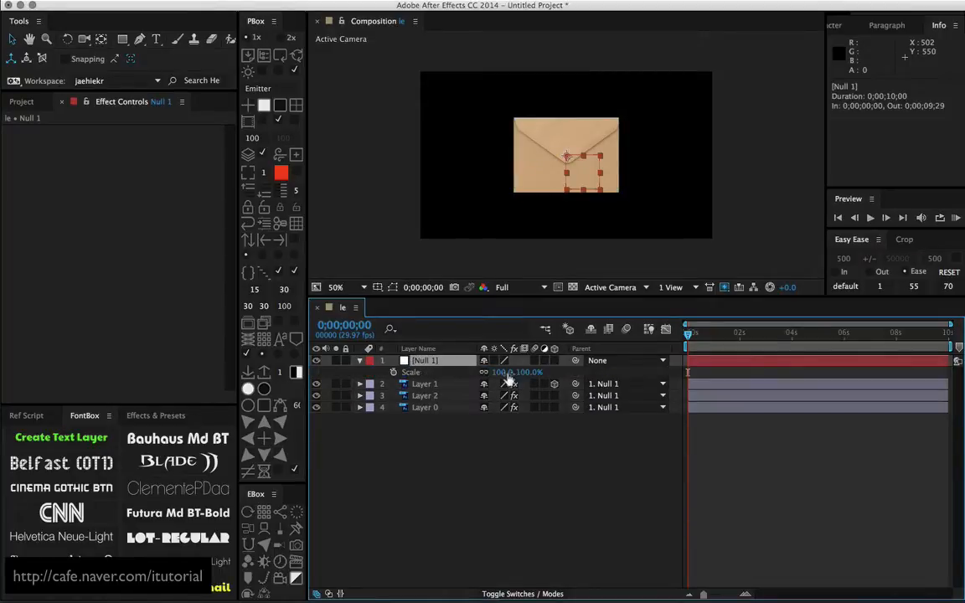
pyautogui.moveTo(509, 379); pyautogui.dragTo(487, 374)
pyautogui.moveTo(578, 187); pyautogui.dragTo(574, 222)
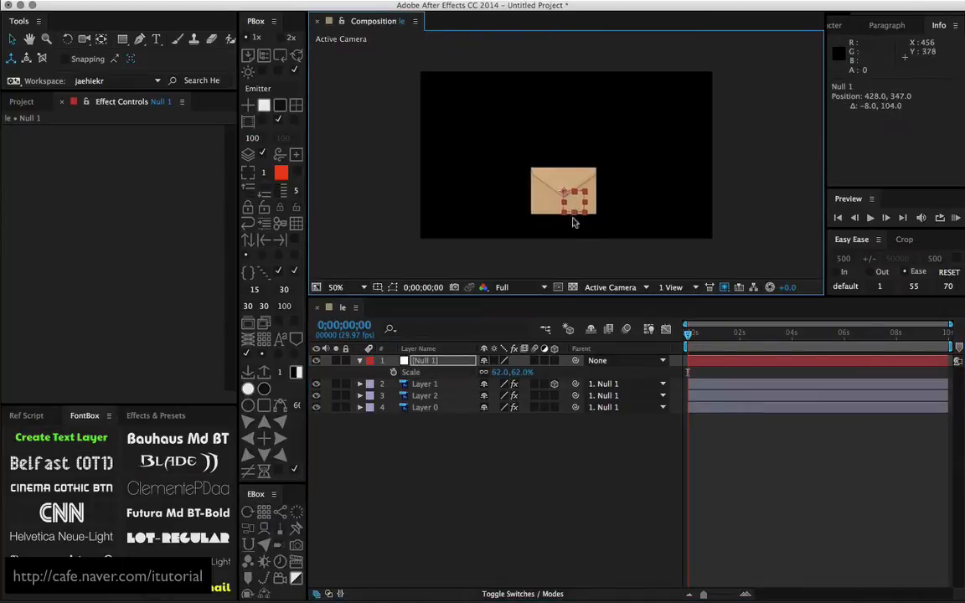
pyautogui.moveTo(695, 341); pyautogui.dragTo(521, 304)
pyautogui.click(499, 462)
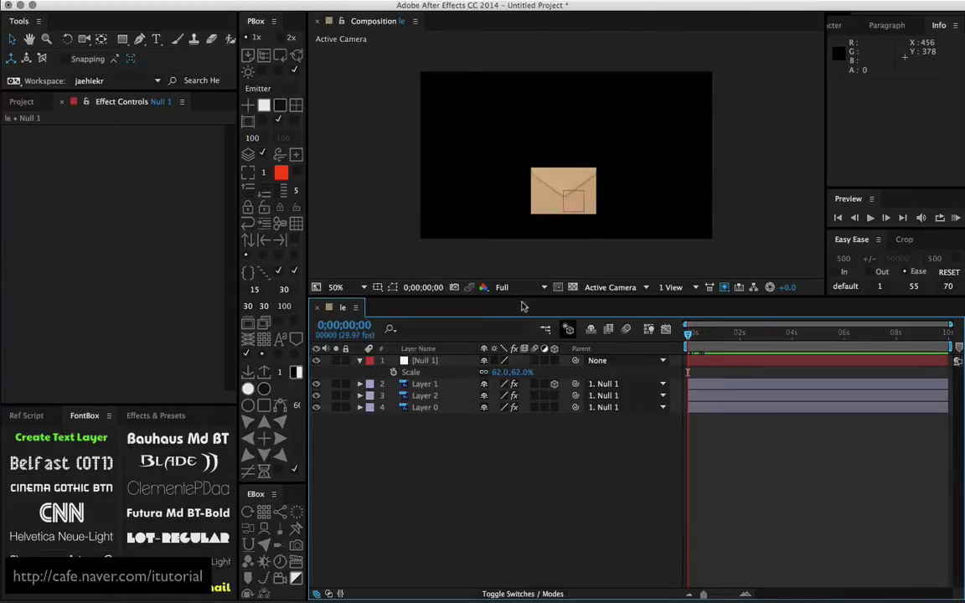
# Import 1.naver.net.jpeg, 1IhNRI0.jpg and 1koOHoY.jpg from the Girl Pictures folder into the project
pyautogui.click(22, 101)
pyautogui.doubleClick(71, 283)
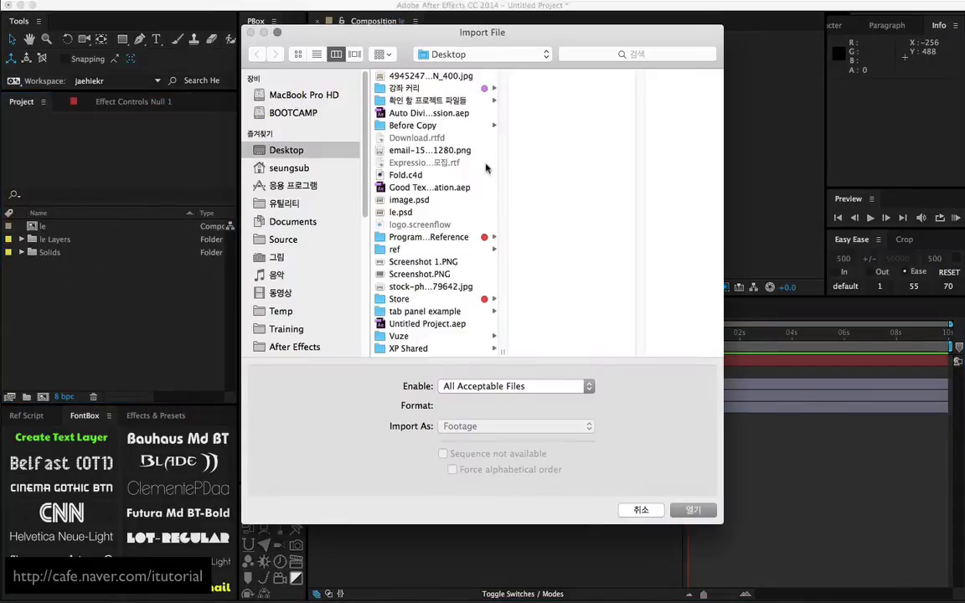
pyautogui.click(264, 257)
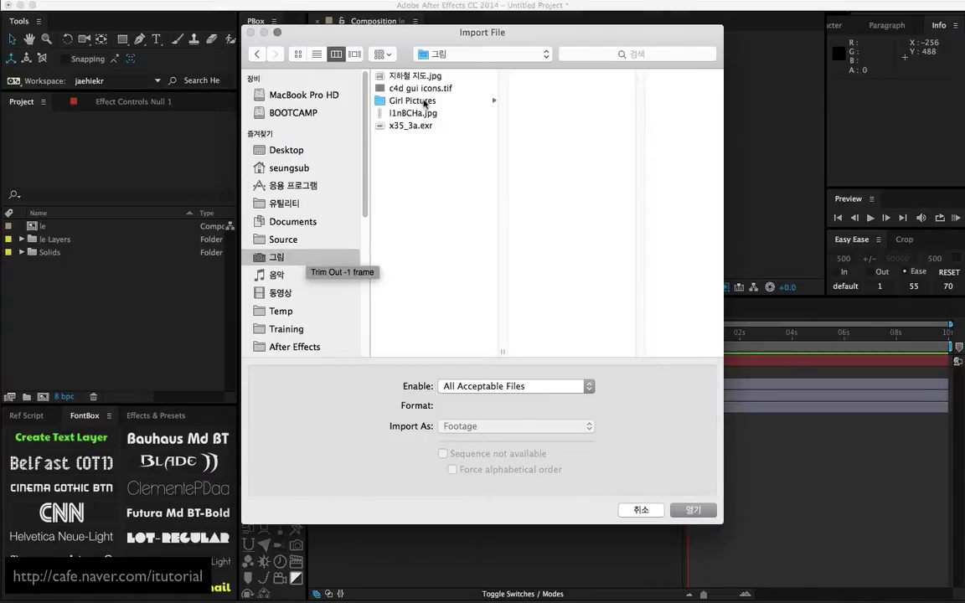
pyautogui.click(415, 100)
pyautogui.click(560, 324)
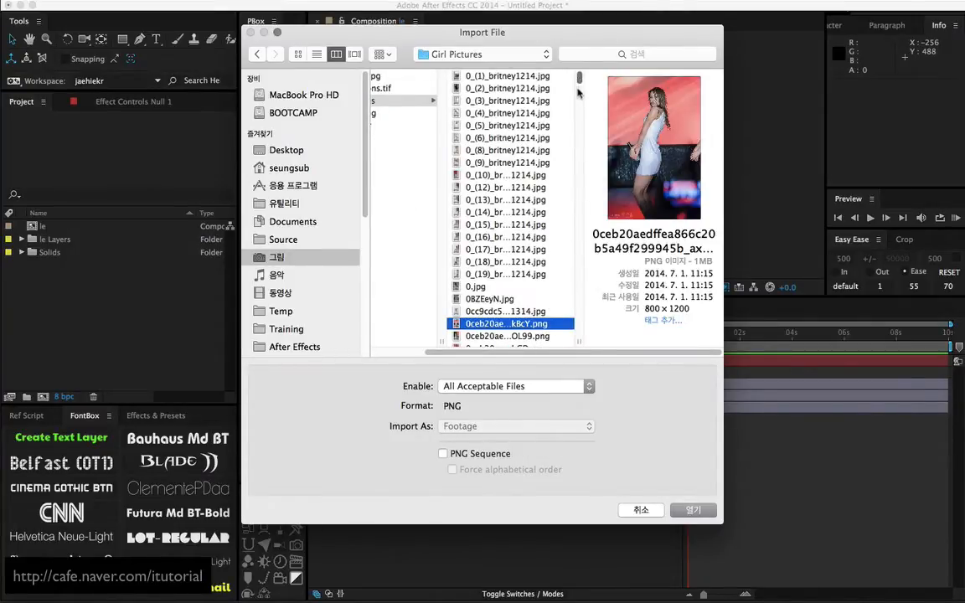
pyautogui.scroll(-10, 493, 241)
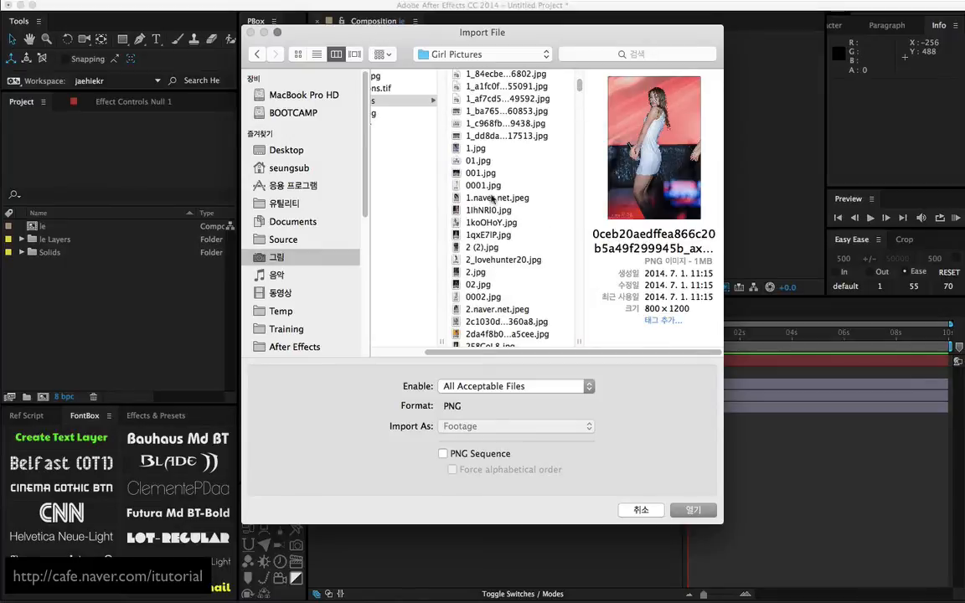
pyautogui.click(493, 198)
pyautogui.keyDown('shift'); pyautogui.click(488, 222); pyautogui.keyUp('shift')
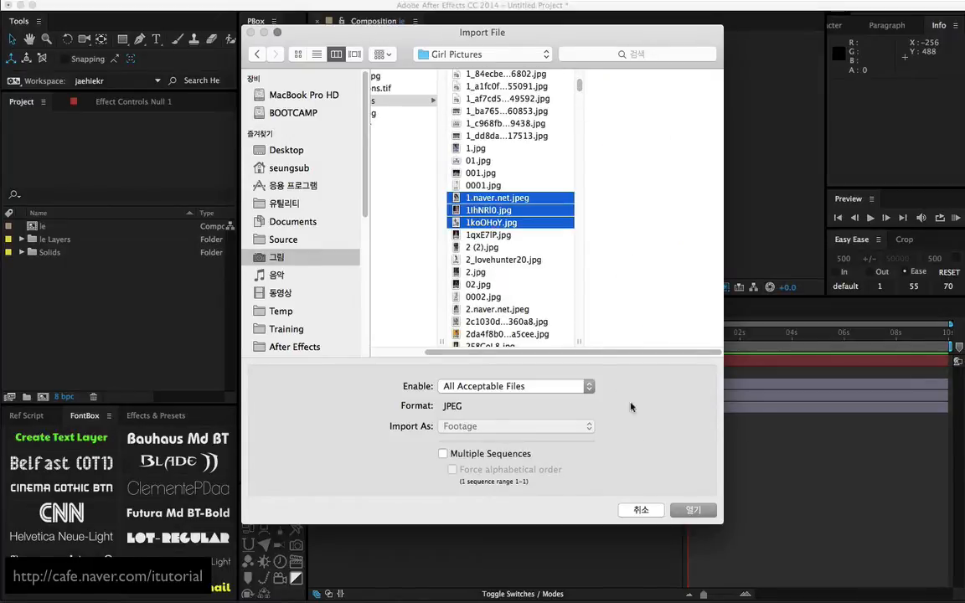
pyautogui.click(681, 510)
pyautogui.click(77, 324)
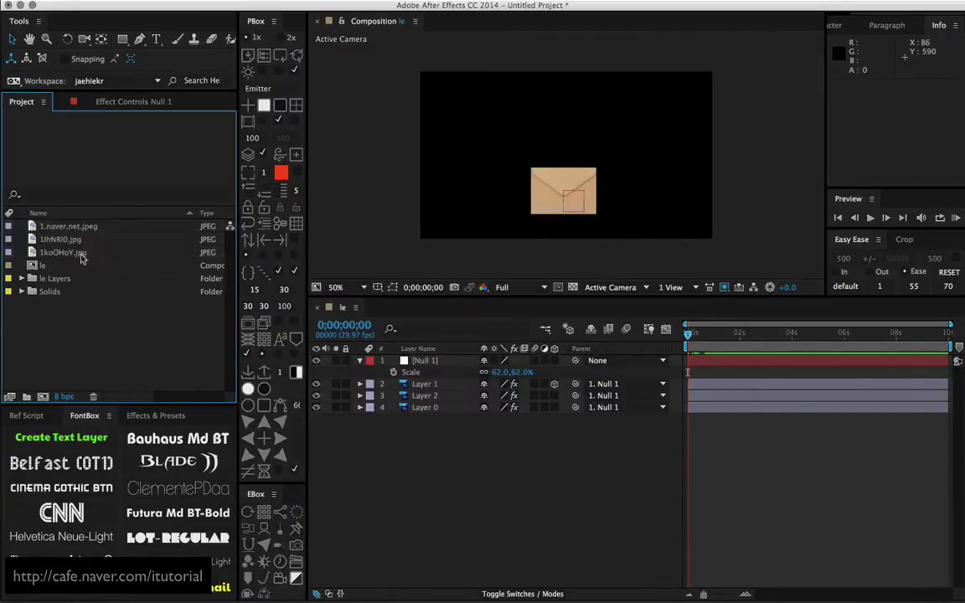
# Hide Null 1 and duplicate the envelope's back layer, Layer 0
pyautogui.moveTo(73, 258); pyautogui.dragTo(121, 336)
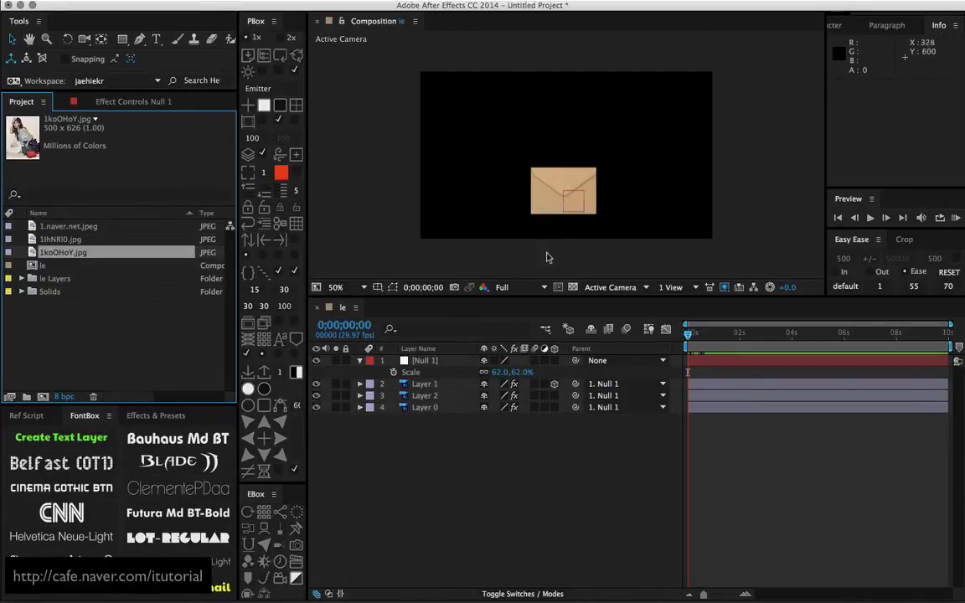
pyautogui.click(437, 433)
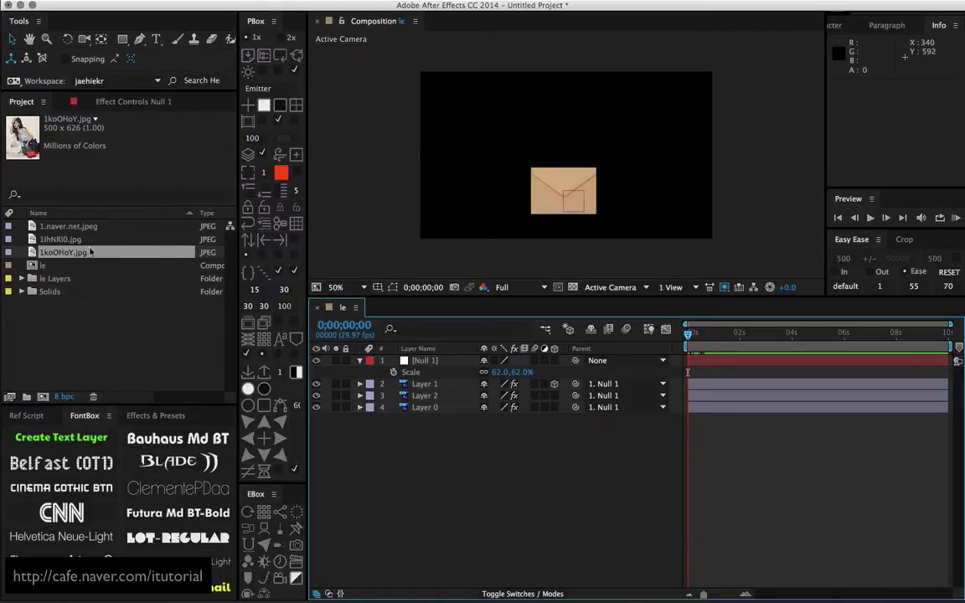
pyautogui.click(317, 361)
pyautogui.click(427, 408)
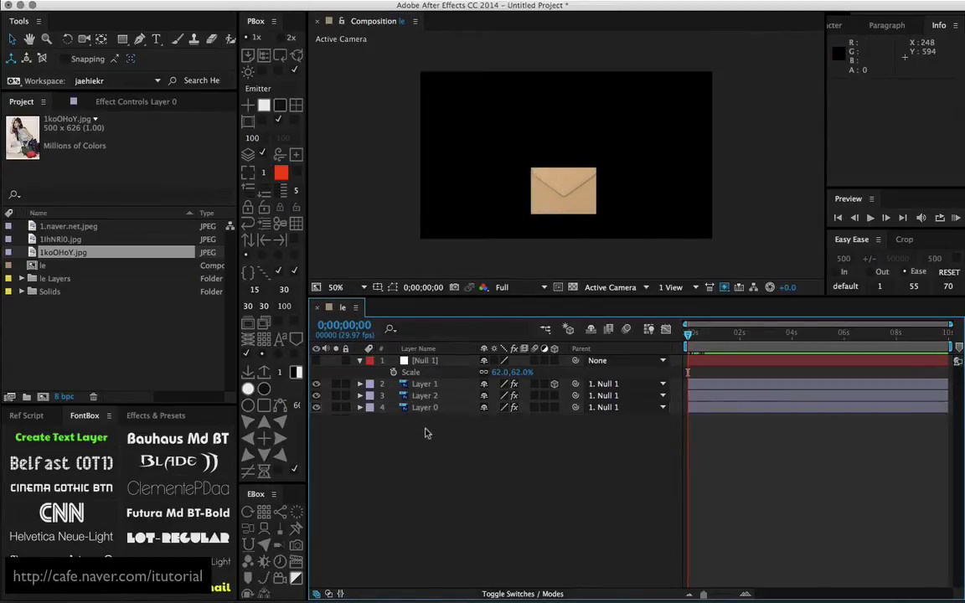
pyautogui.press('super+d')
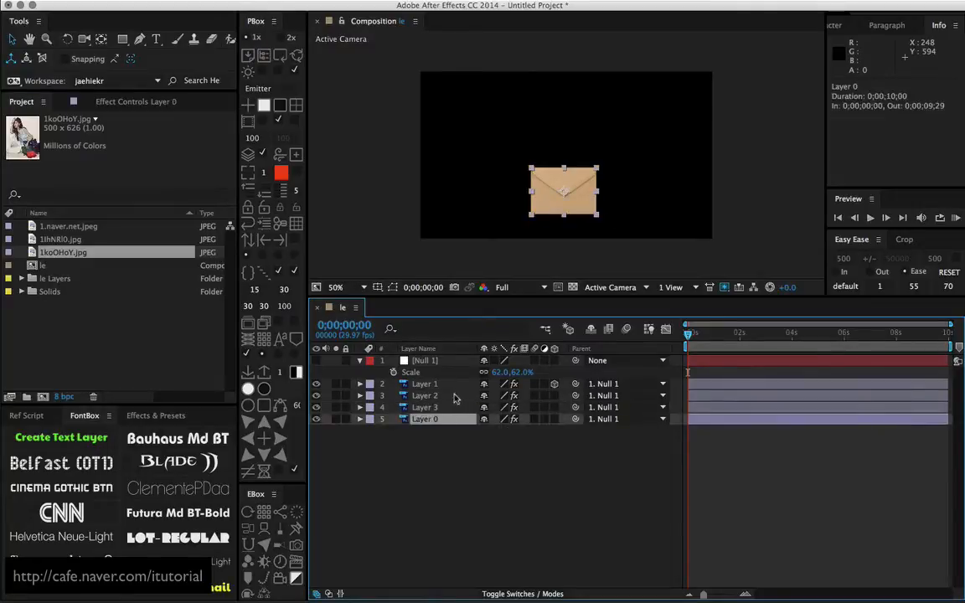
# Pre-compose the bottom Layer 0 as image01, leaving all attributes in the le composition
pyautogui.click(251, 0)
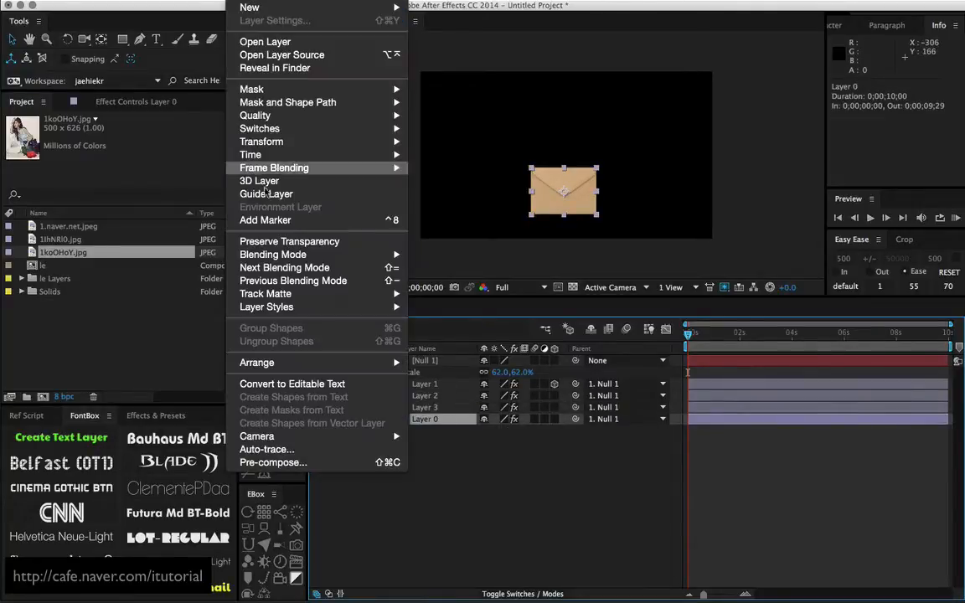
pyautogui.click(295, 457)
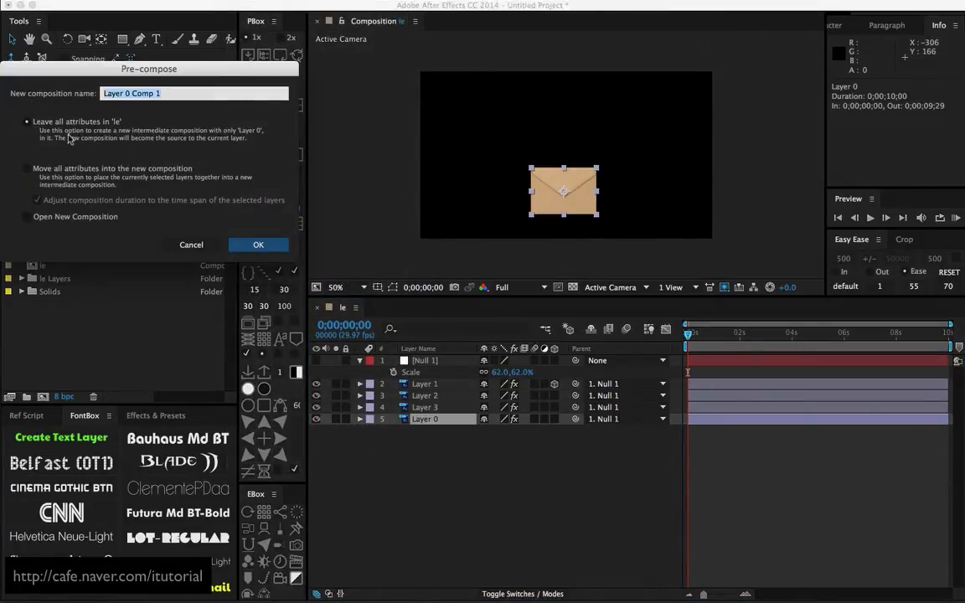
pyautogui.write('image01')
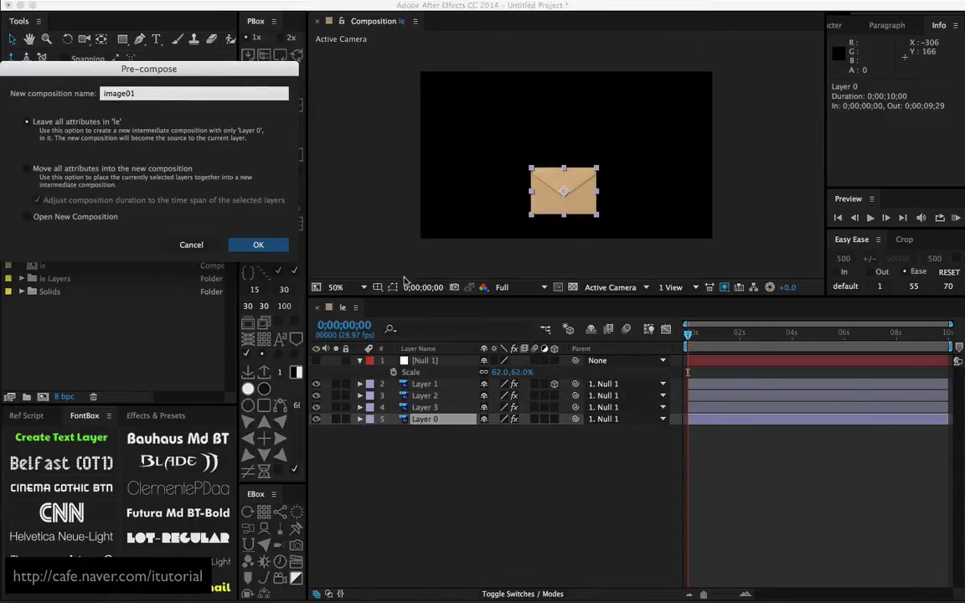
pyautogui.click(258, 245)
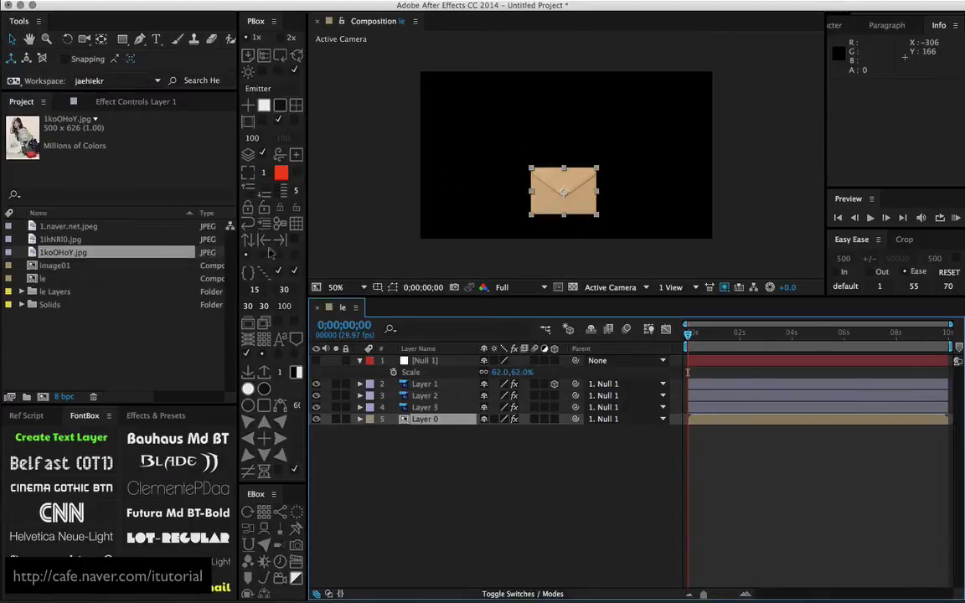
# In the image01 composition, replace the envelope layer with 1.naver.net.jpeg and position the photo at 233, 323 so the face shows
pyautogui.doubleClick(437, 419)
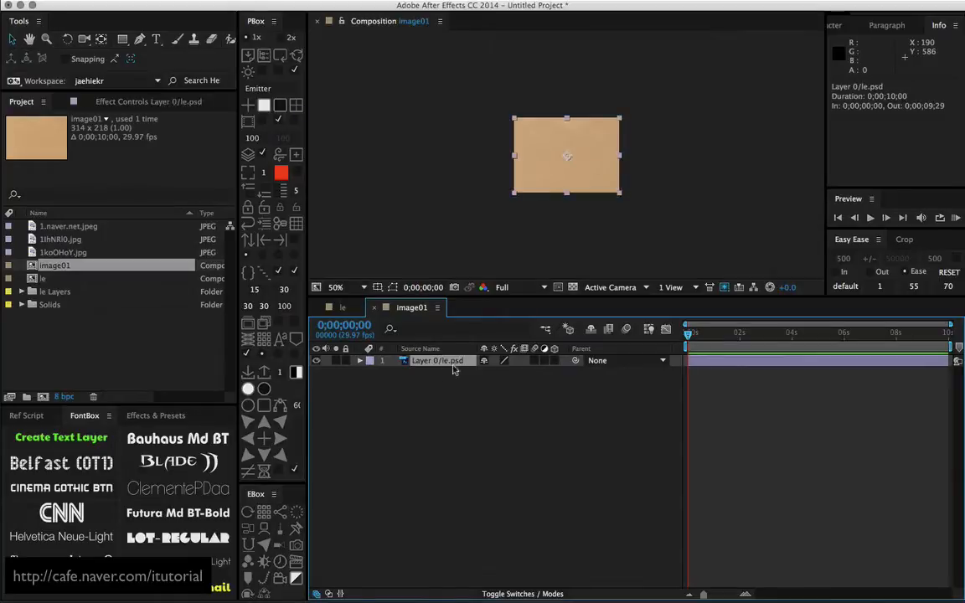
pyautogui.press('Delete')
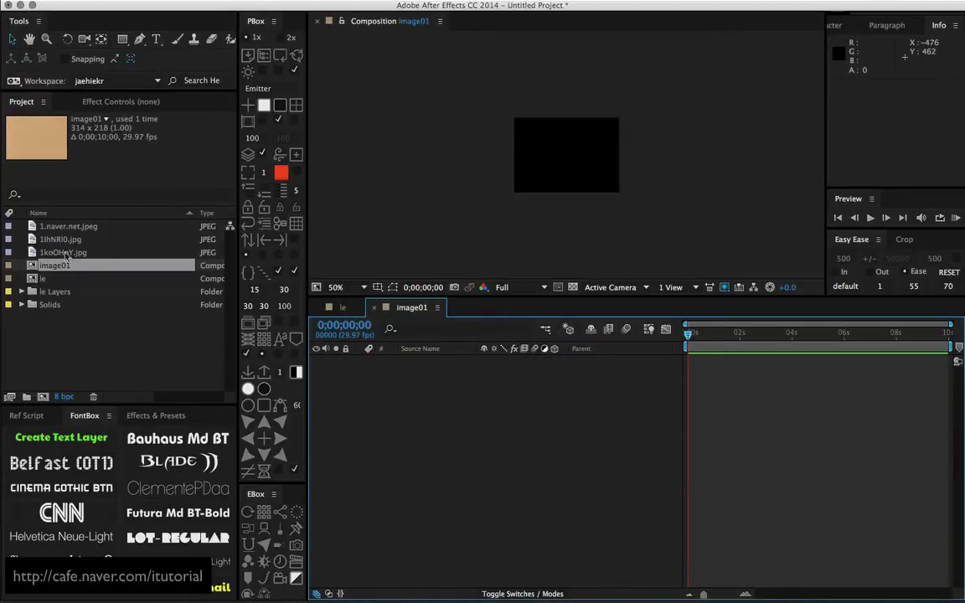
pyautogui.moveTo(67, 229); pyautogui.dragTo(452, 377)
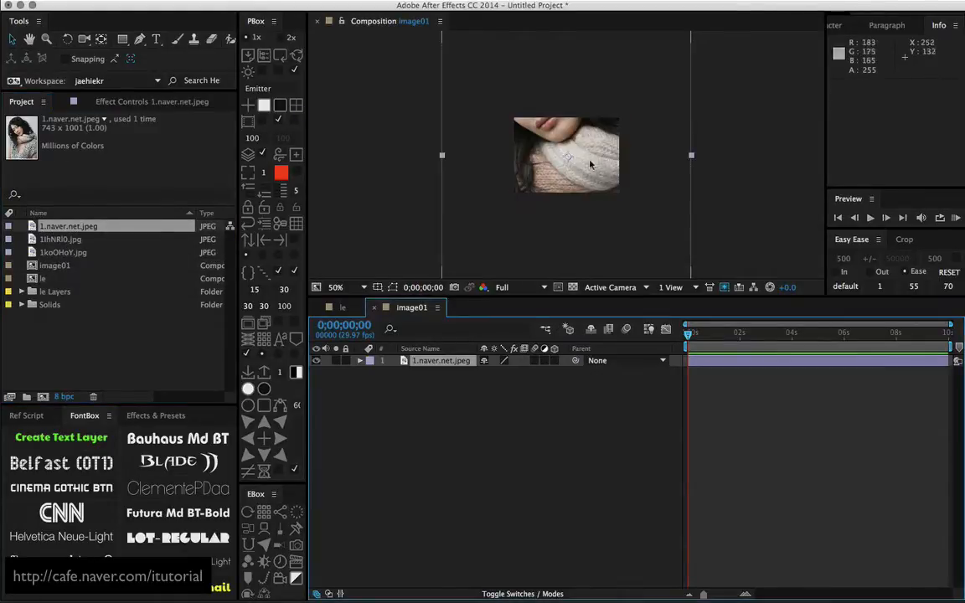
pyautogui.moveTo(584, 138); pyautogui.dragTo(589, 163)
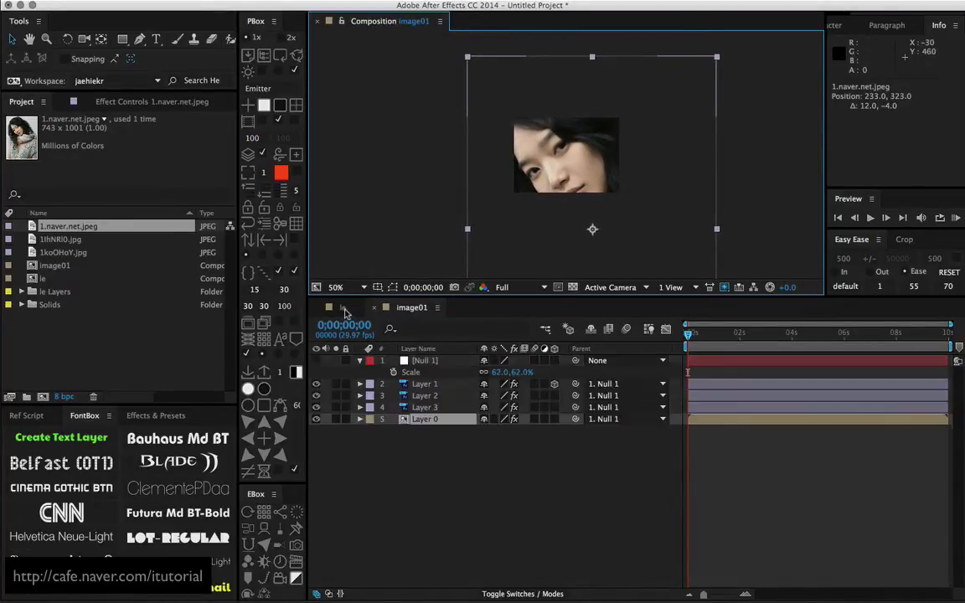
# Return to the le composition and move the photo layer, Layer 0, above Layer 3 in the stack
pyautogui.click(343, 309)
pyautogui.click(425, 446)
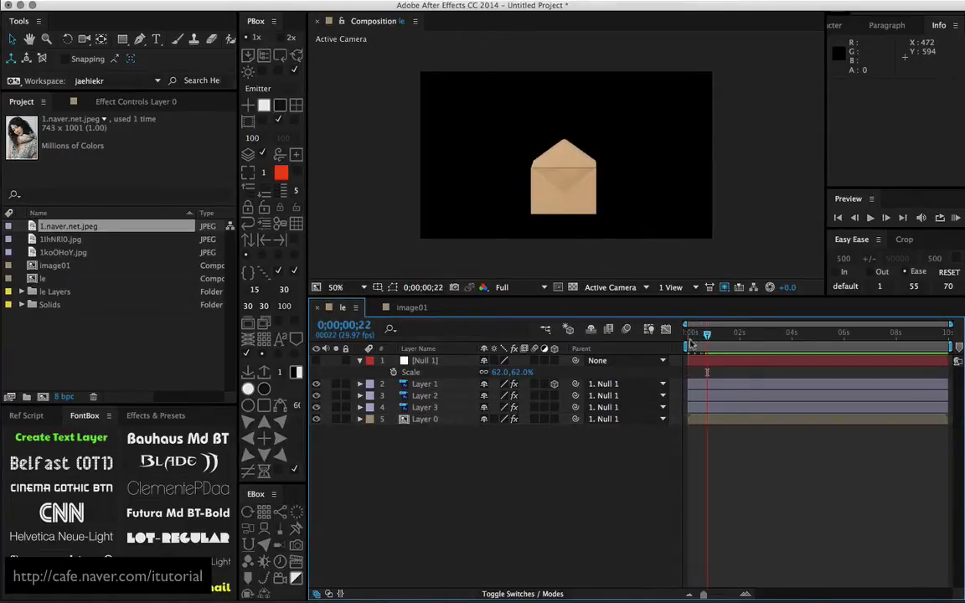
pyautogui.moveTo(433, 423)
pyautogui.mouseDown()
pyautogui.moveTo(436, 392)
pyautogui.moveTo(440, 416)
pyautogui.mouseUp()
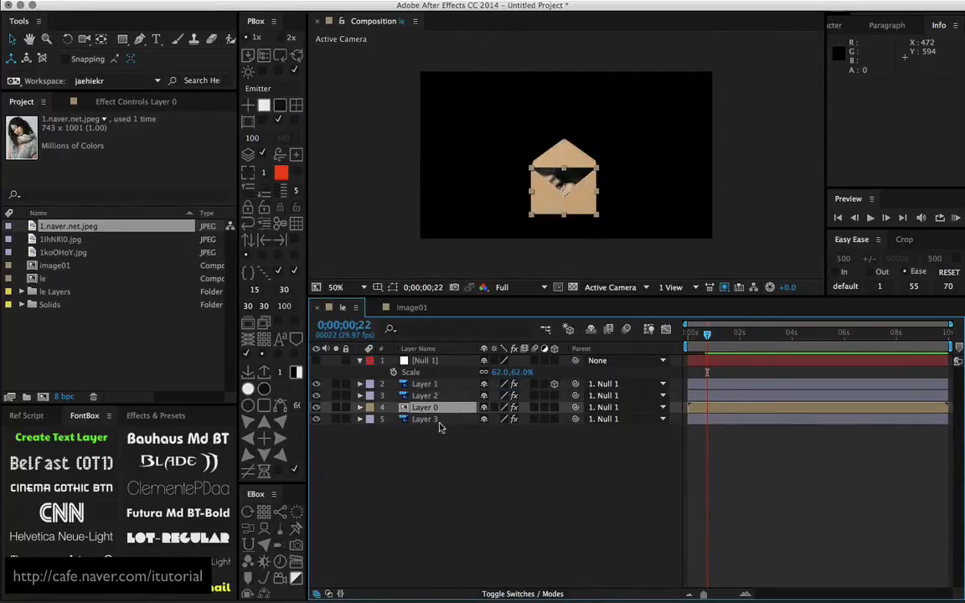
pyautogui.click(437, 436)
pyautogui.moveTo(707, 335); pyautogui.dragTo(708, 335)
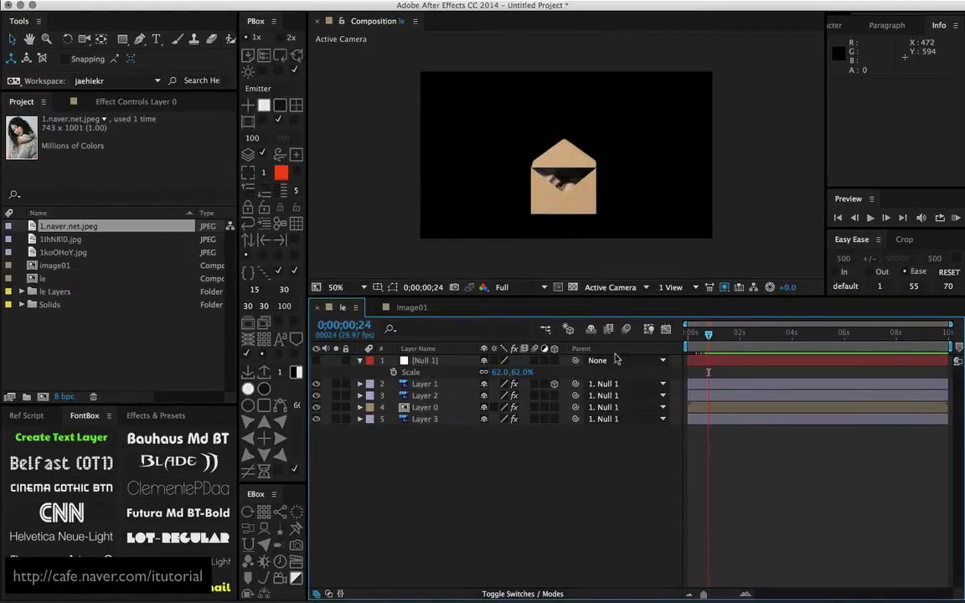
# Set starting Position and Rotation keyframes on Layer 0 at 0;00;00;15
pyautogui.click(440, 408)
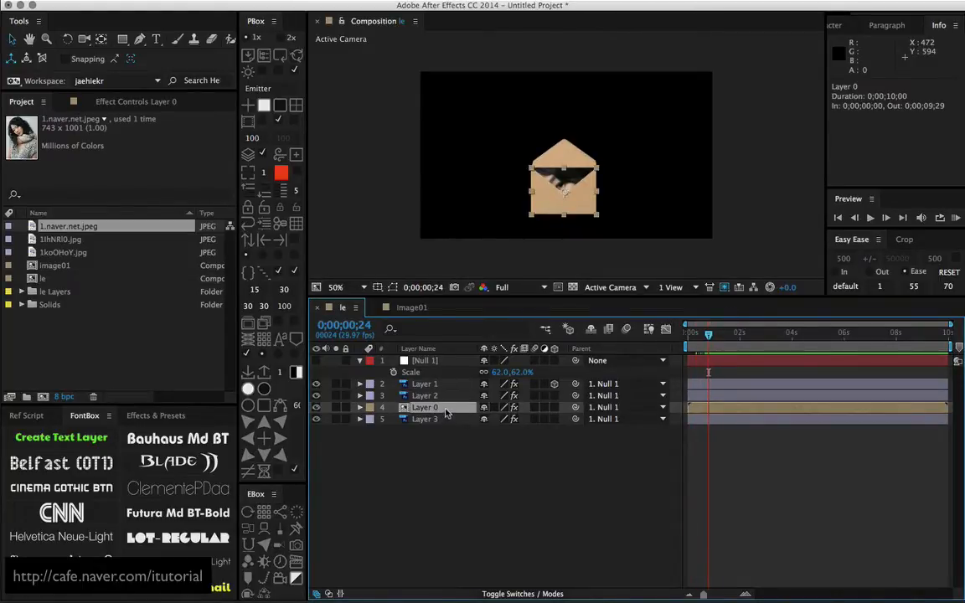
pyautogui.press('p')
pyautogui.hotkey('shift', 'r')
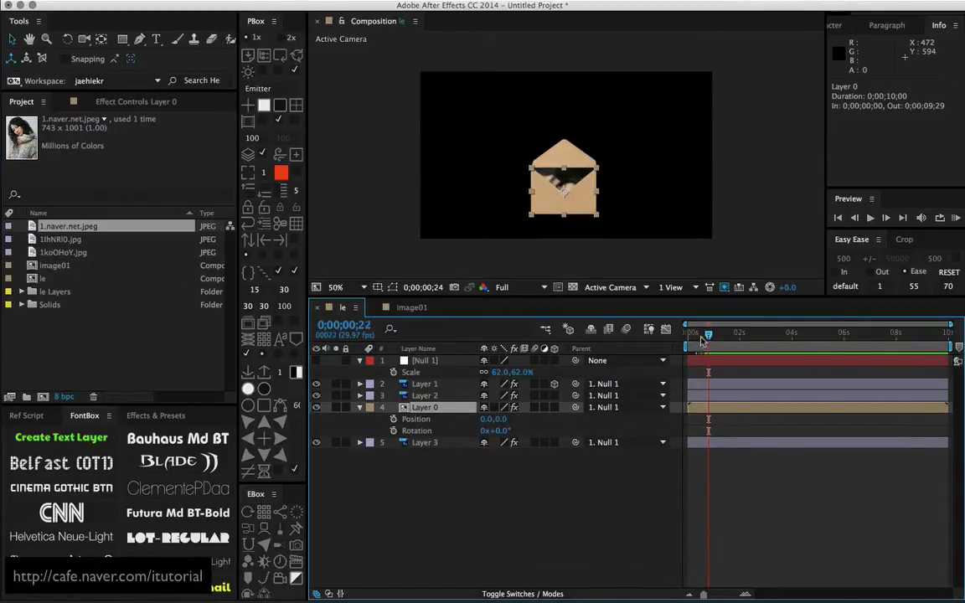
pyautogui.moveTo(708, 335)
pyautogui.mouseDown()
pyautogui.moveTo(688, 344)
pyautogui.moveTo(700, 343)
pyautogui.mouseUp()
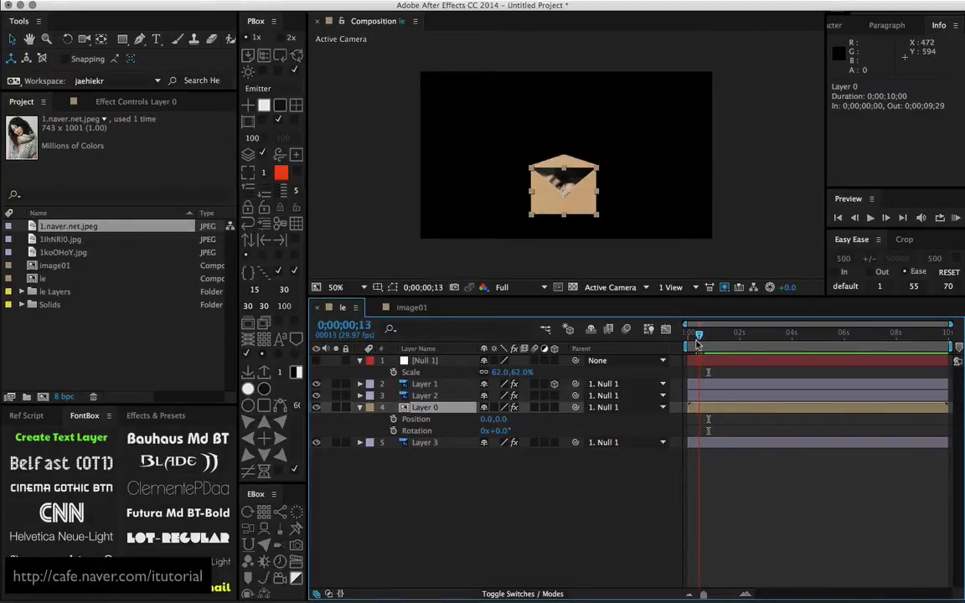
pyautogui.click(393, 419)
pyautogui.click(393, 430)
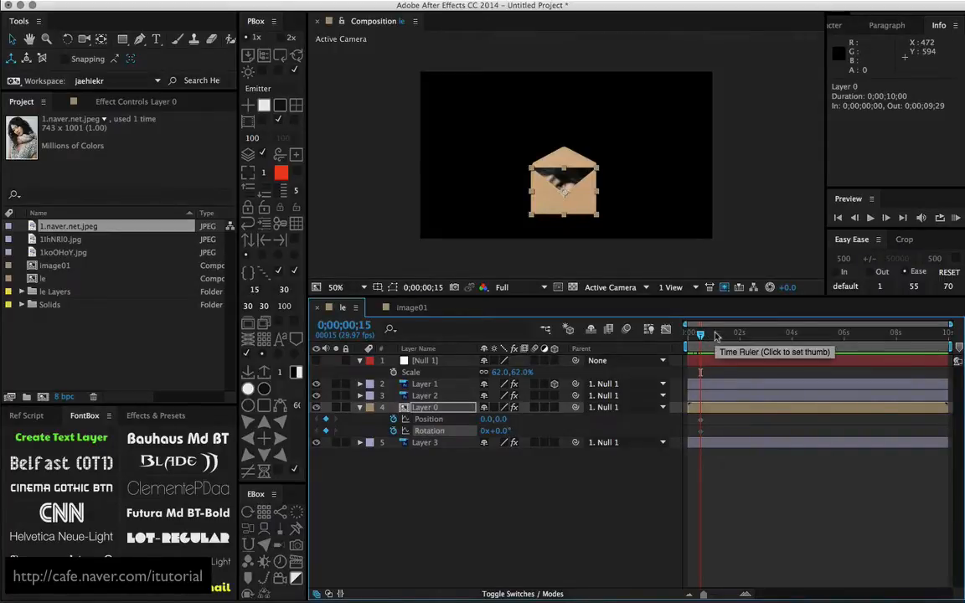
# At 0;00;01;25, move Layer 0 up out of the envelope to 164.5, -400 and scrub through the motion
pyautogui.hotkey('shift', 'pagedown')
pyautogui.hotkey('shift', 'pagedown')
pyautogui.hotkey('shift', 'pagedown')
pyautogui.hotkey('shift', 'pagedown')
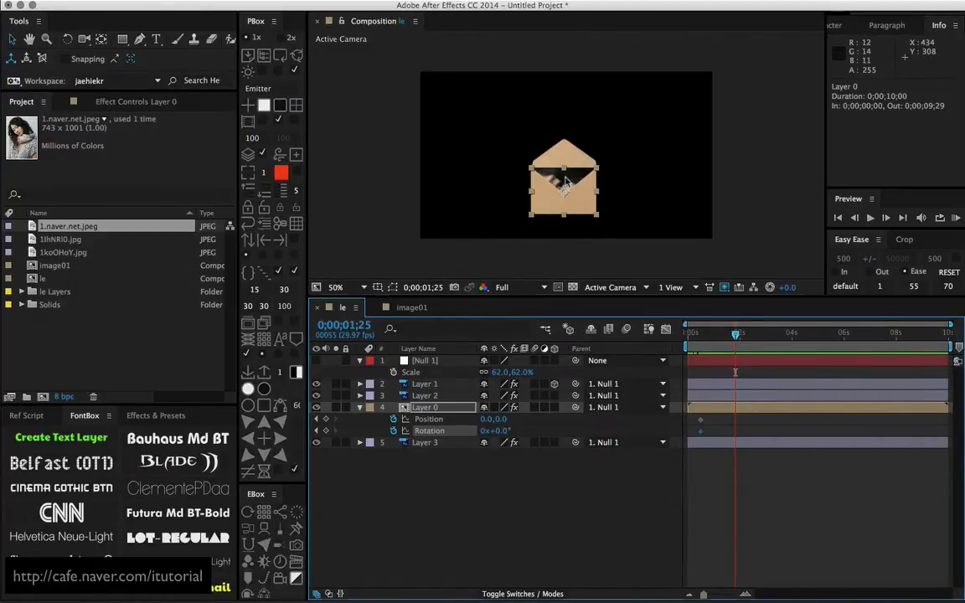
pyautogui.moveTo(566, 183); pyautogui.dragTo(597, 97)
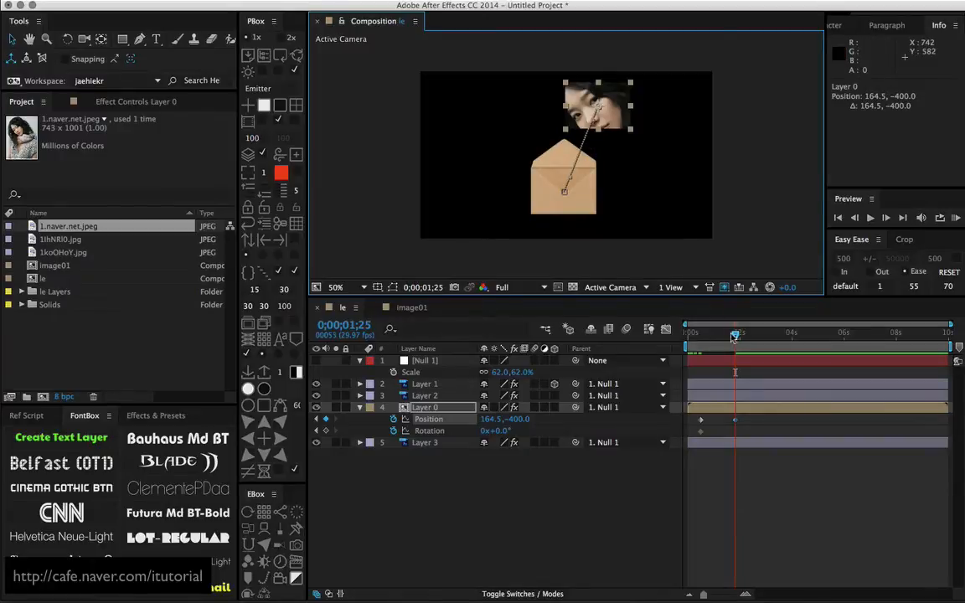
pyautogui.moveTo(734, 336); pyautogui.dragTo(708, 336)
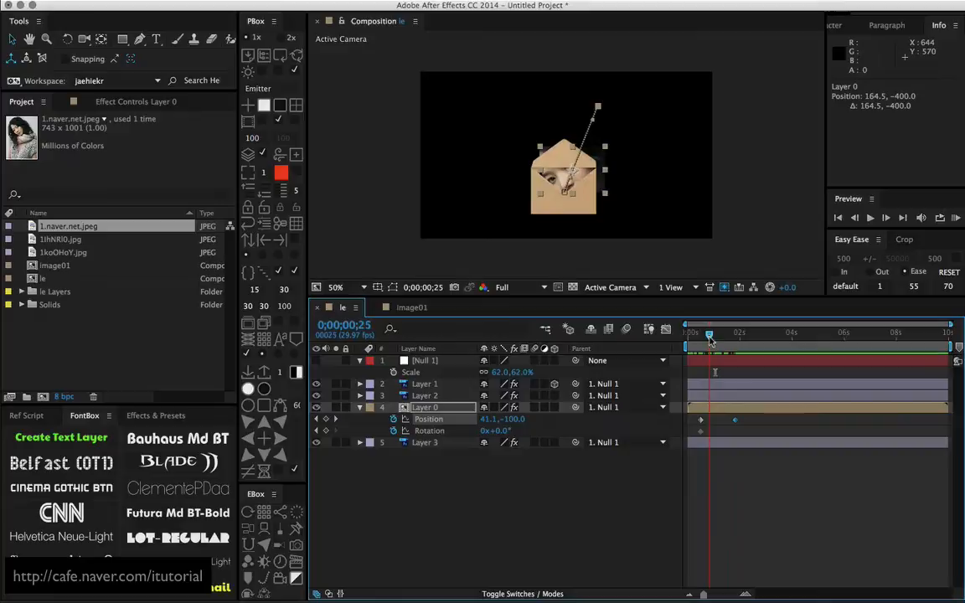
# Split Layer 1 at 0;00;00;22, once the flap is fully open, and move the second half below Layer 0
pyautogui.click(439, 385)
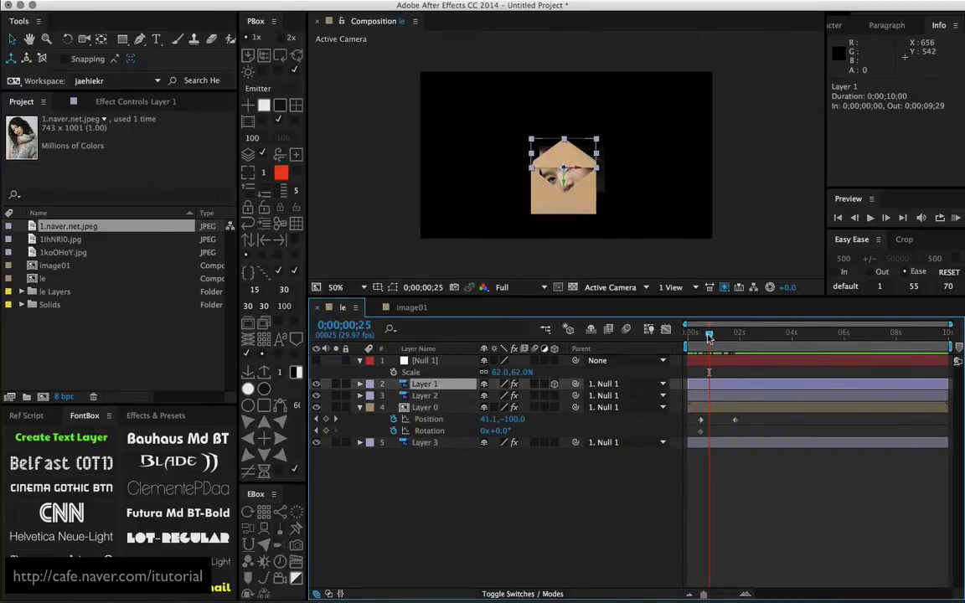
pyautogui.moveTo(709, 337)
pyautogui.mouseDown()
pyautogui.moveTo(769, 335)
pyautogui.moveTo(714, 335)
pyautogui.mouseUp()
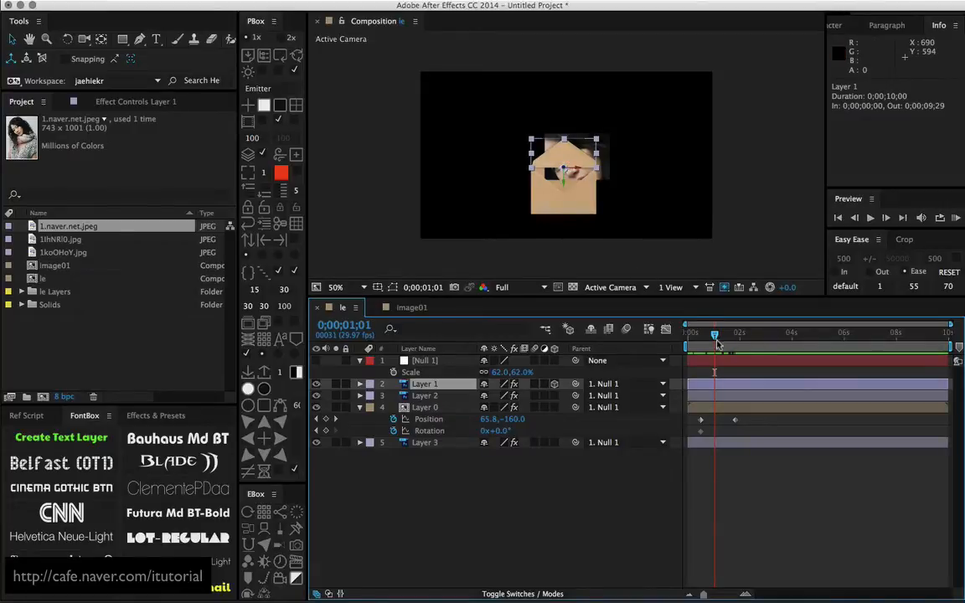
pyautogui.moveTo(711, 338); pyautogui.dragTo(691, 335)
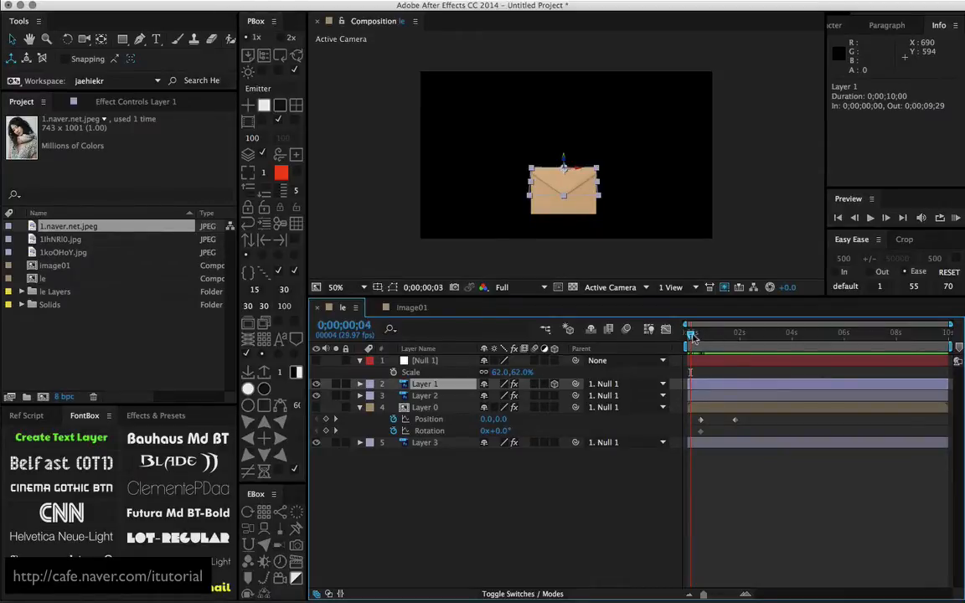
pyautogui.moveTo(692, 337); pyautogui.dragTo(709, 337)
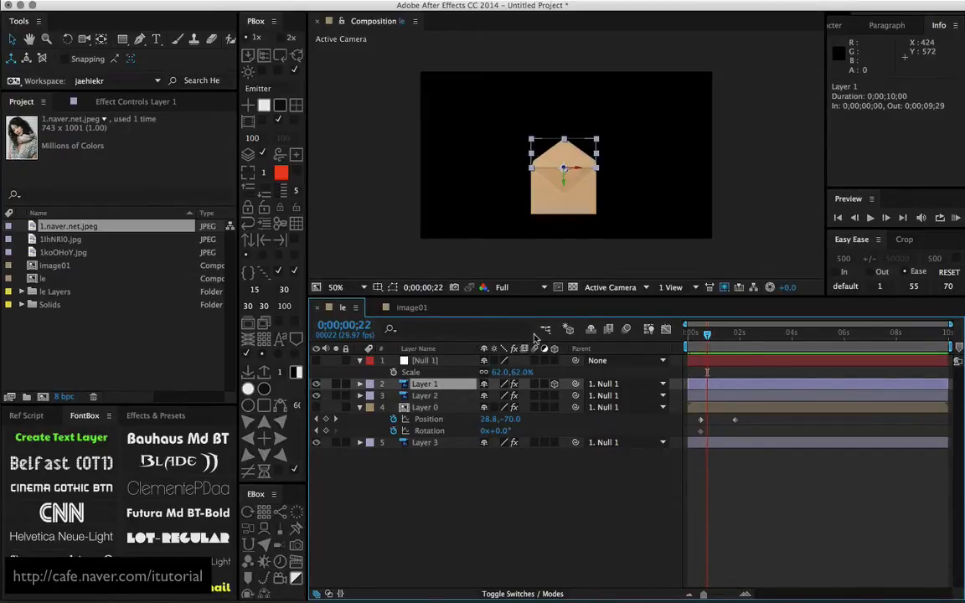
pyautogui.hotkey('ctrl', 'shift', 'd')
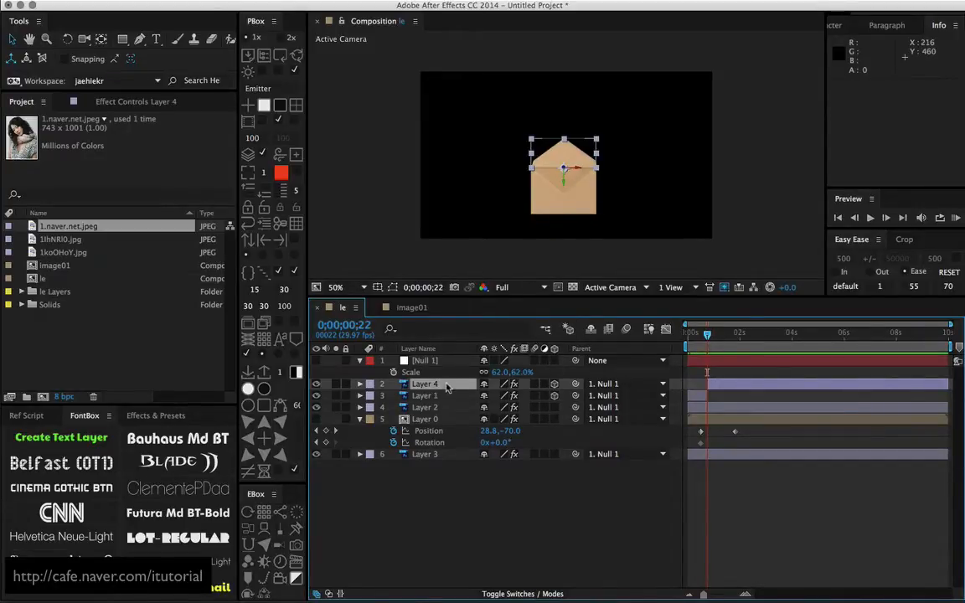
pyautogui.moveTo(446, 387); pyautogui.dragTo(554, 451)
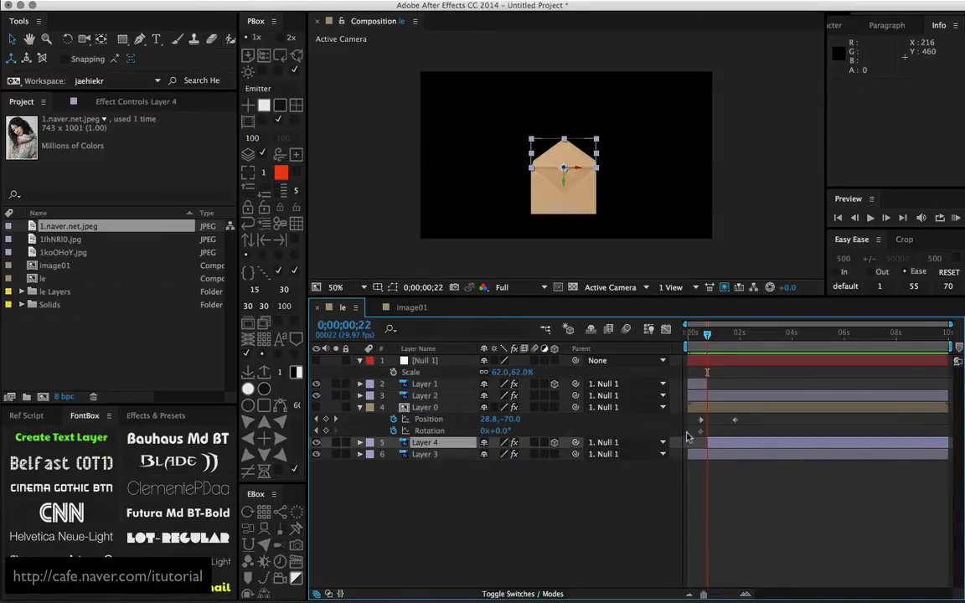
pyautogui.moveTo(712, 336); pyautogui.dragTo(704, 382)
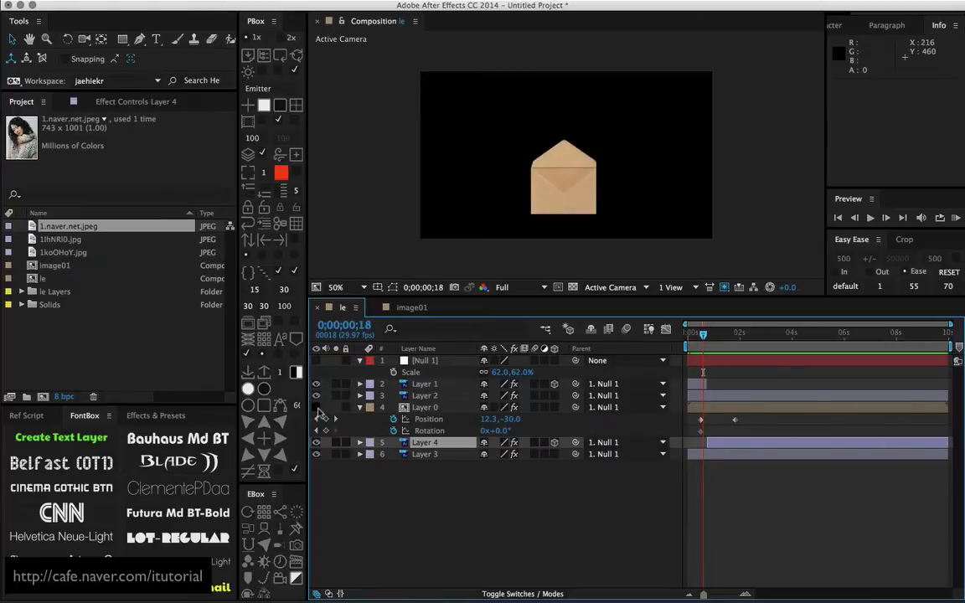
# Make Layer 0 visible and shift its Position and Rotation keyframes five frames later, so they start at 0;00;00;20
pyautogui.click(316, 408)
pyautogui.moveTo(704, 336)
pyautogui.mouseDown()
pyautogui.moveTo(715, 334)
pyautogui.moveTo(695, 334)
pyautogui.moveTo(708, 332)
pyautogui.mouseUp()
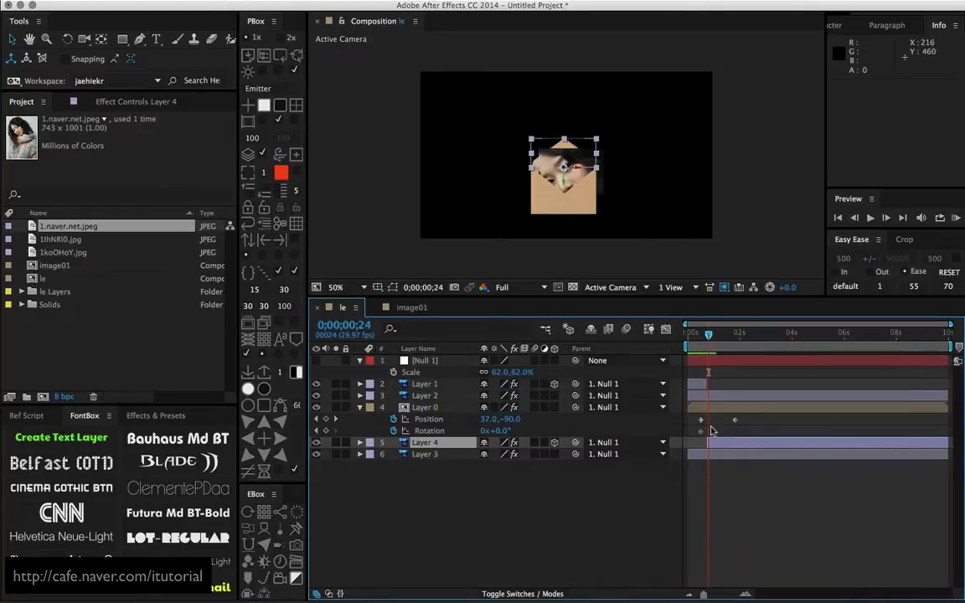
pyautogui.moveTo(747, 417); pyautogui.dragTo(705, 432)
pyautogui.moveTo(708, 333); pyautogui.dragTo(714, 337)
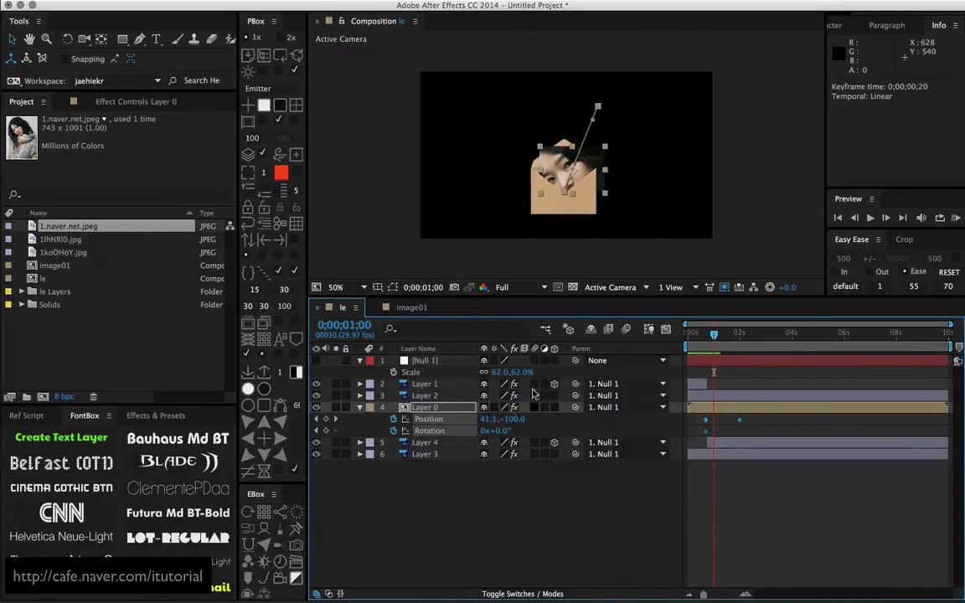
# At 0;00;02;00, set Layer 0's Rotation to -10° and scrub back to 0;00;01;02 to check the motion
pyautogui.moveTo(716, 335); pyautogui.dragTo(739, 335)
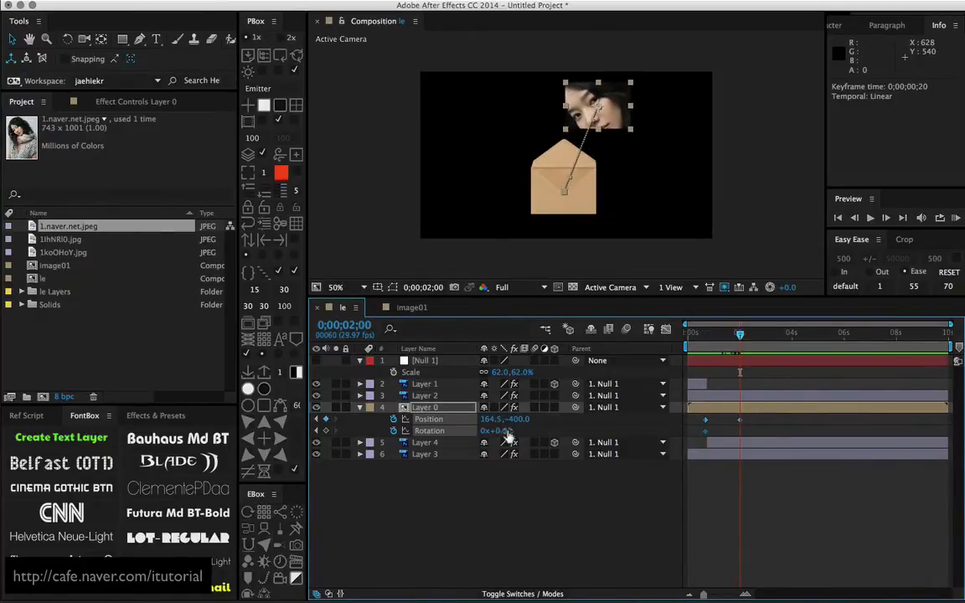
pyautogui.moveTo(503, 430); pyautogui.dragTo(498, 429)
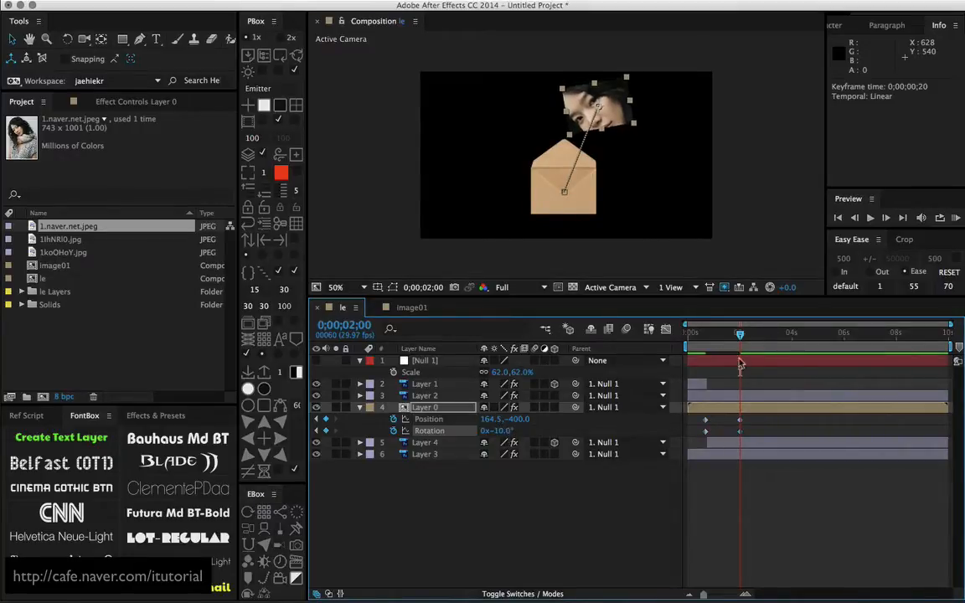
pyautogui.moveTo(738, 339); pyautogui.dragTo(715, 338)
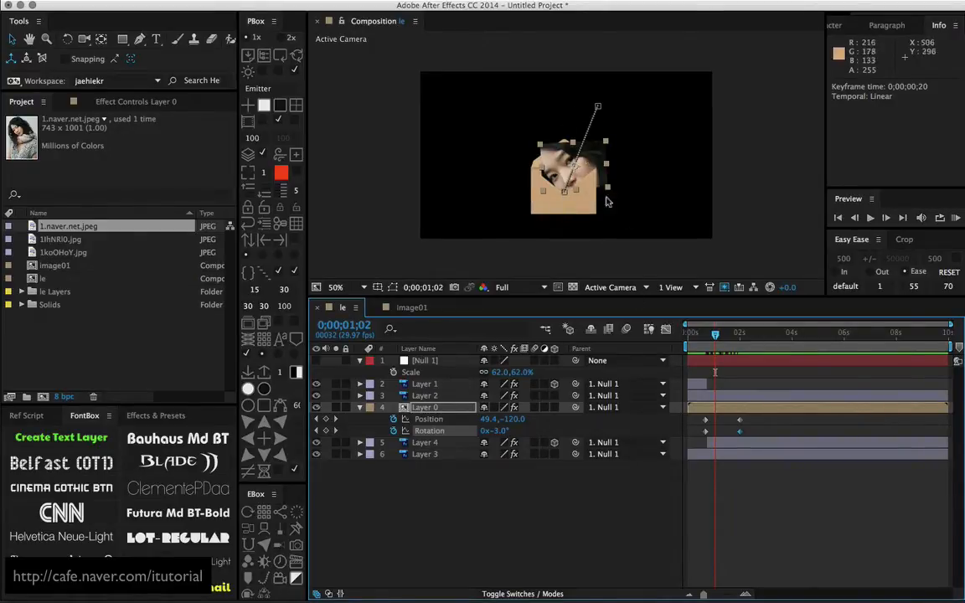
# Bend Layer 0's motion path into an arc that rises straight out of the envelope and curves over to the end keyframe
pyautogui.click(566, 194)
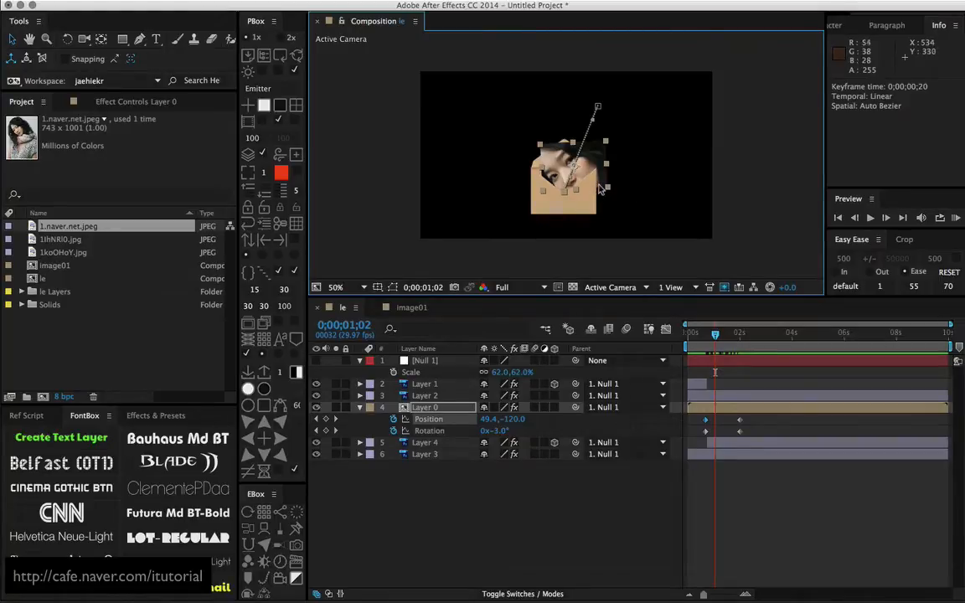
pyautogui.press('.')
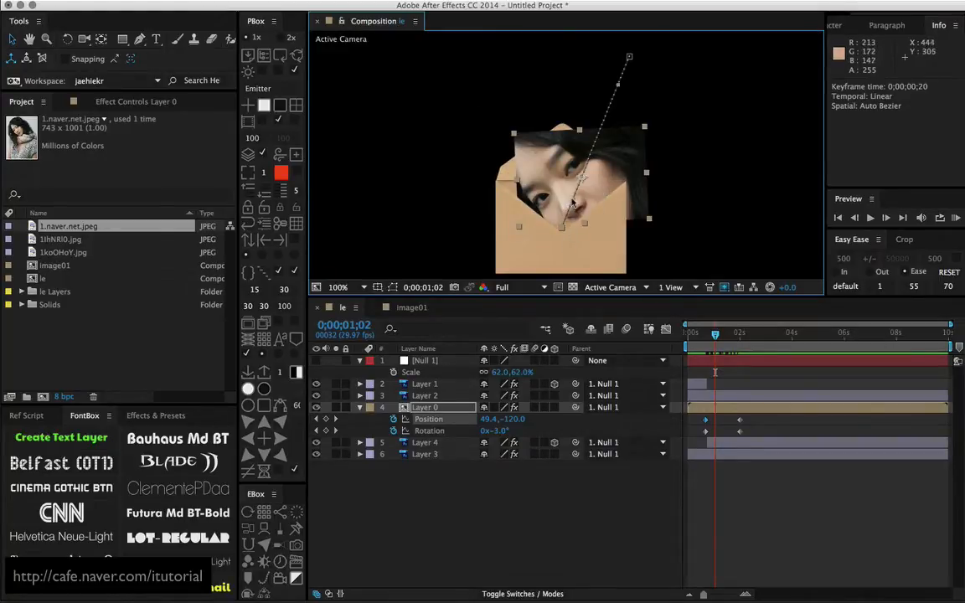
pyautogui.moveTo(574, 199); pyautogui.dragTo(562, 111)
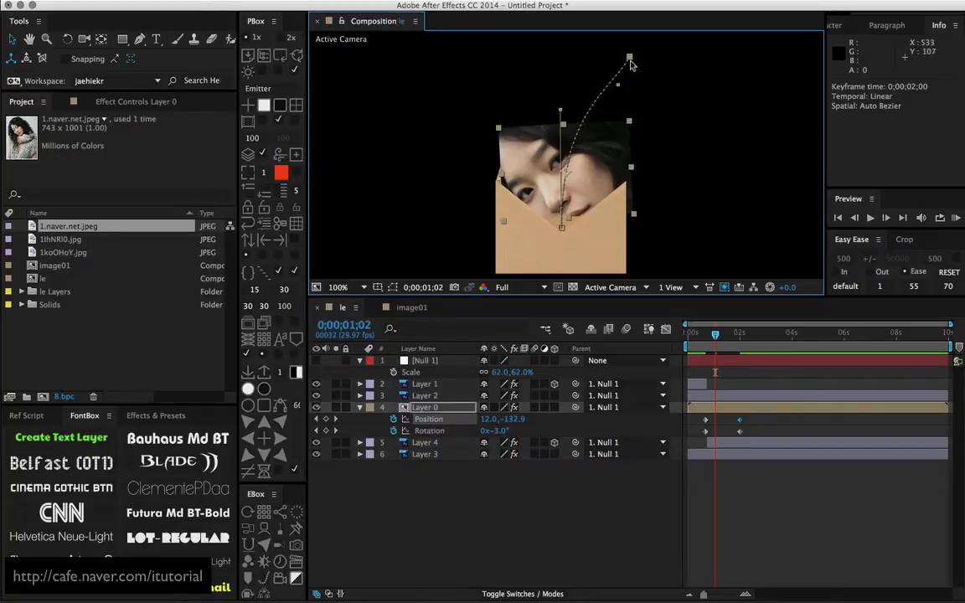
pyautogui.moveTo(630, 61); pyautogui.dragTo(609, 67)
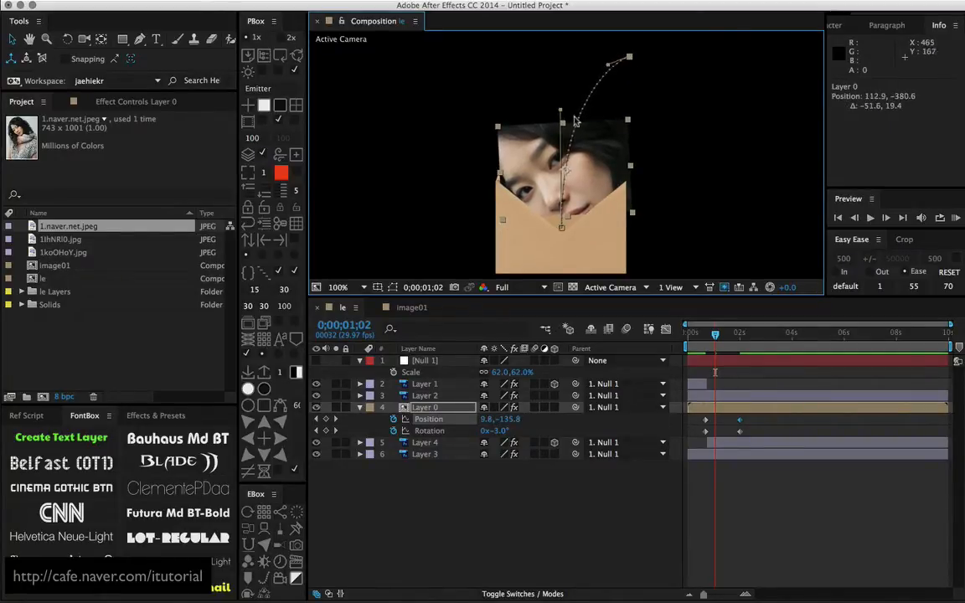
pyautogui.moveTo(562, 113); pyautogui.dragTo(548, 107)
# Set the image01 composition's size to 300 x 210 px and return to the le composition
pyautogui.doubleClick(425, 410)
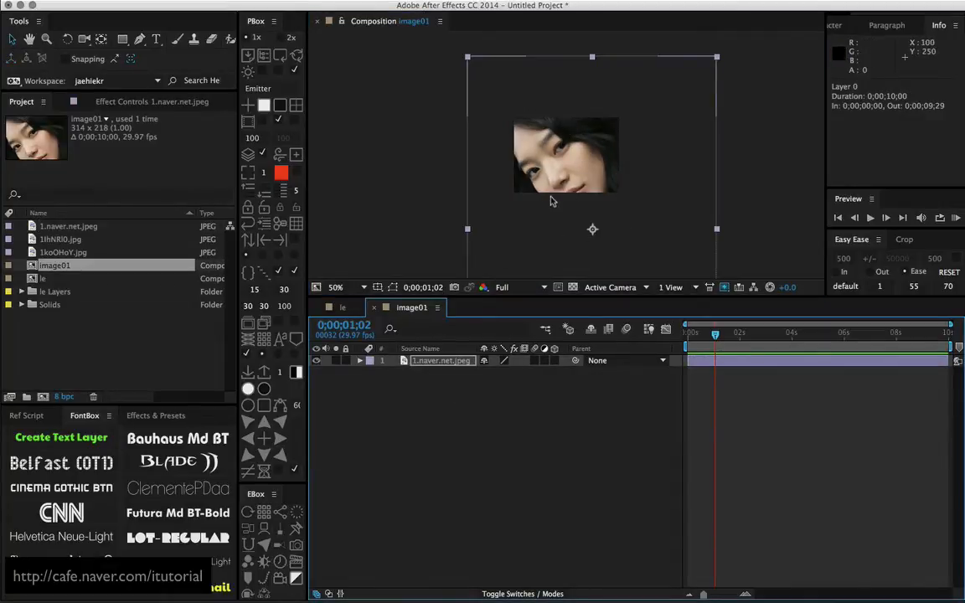
pyautogui.click(444, 387)
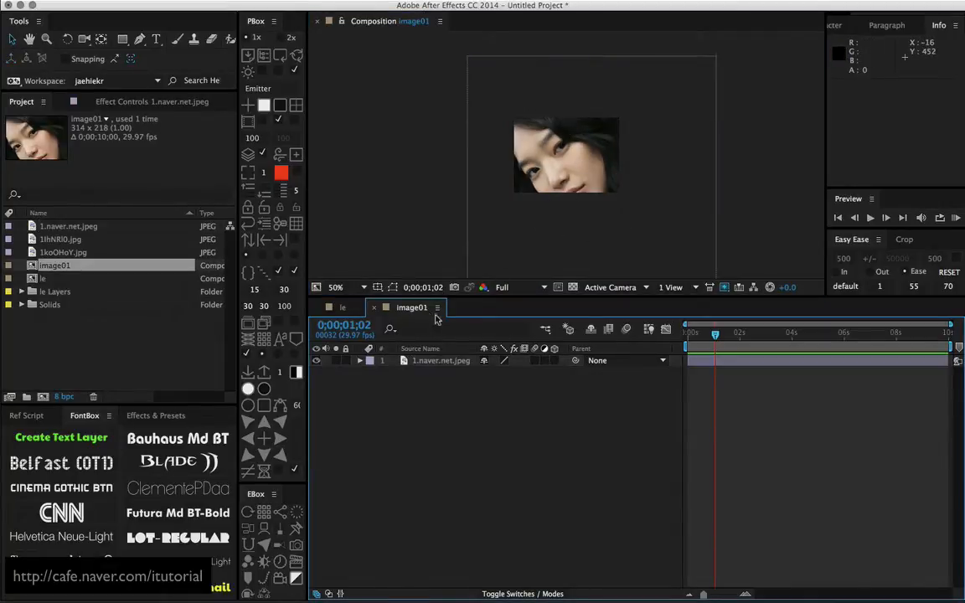
pyautogui.click(440, 22)
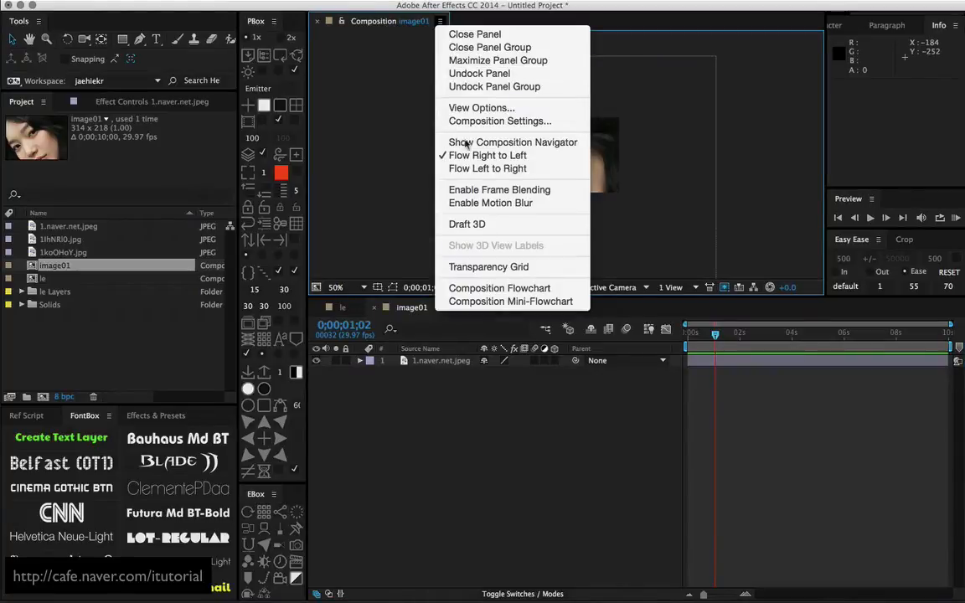
pyautogui.click(483, 121)
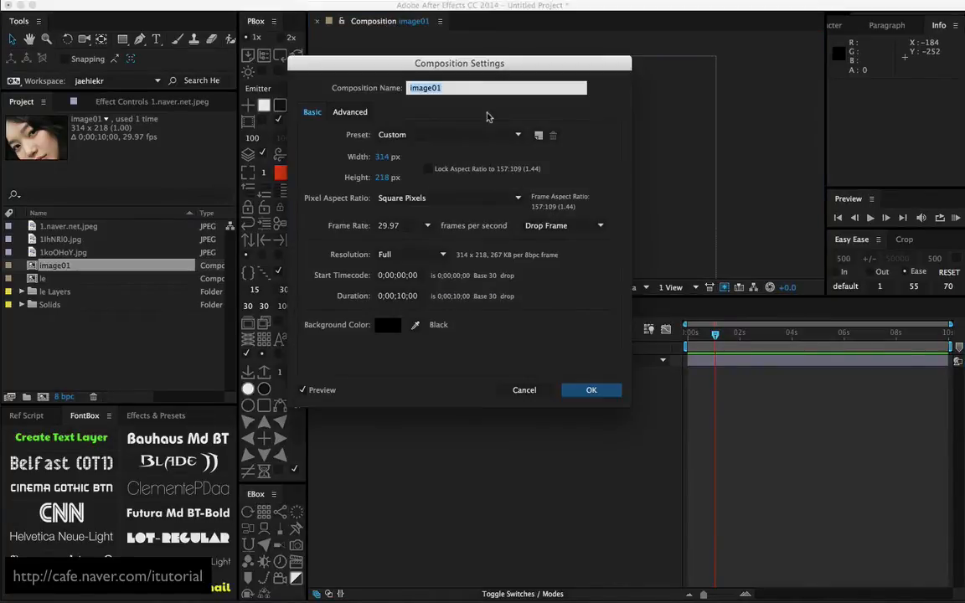
pyautogui.moveTo(484, 66); pyautogui.dragTo(541, 112)
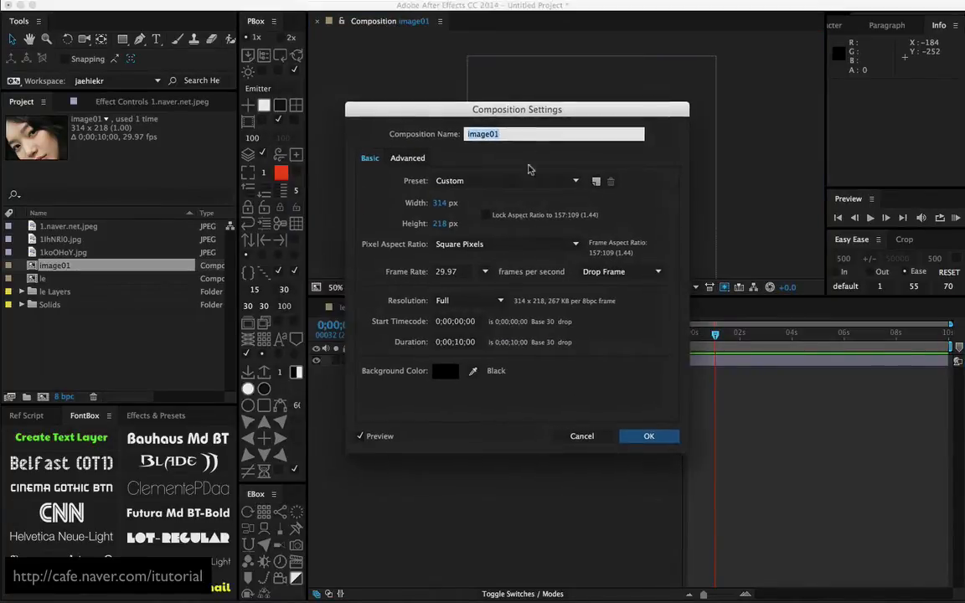
pyautogui.click(441, 203)
pyautogui.write('3')
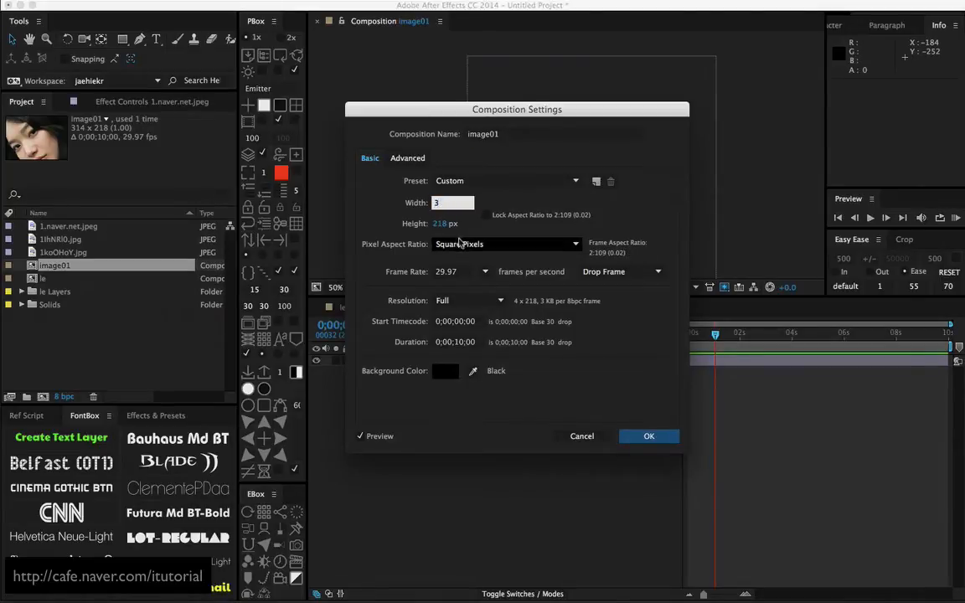
pyautogui.write('00')
pyautogui.click(443, 225)
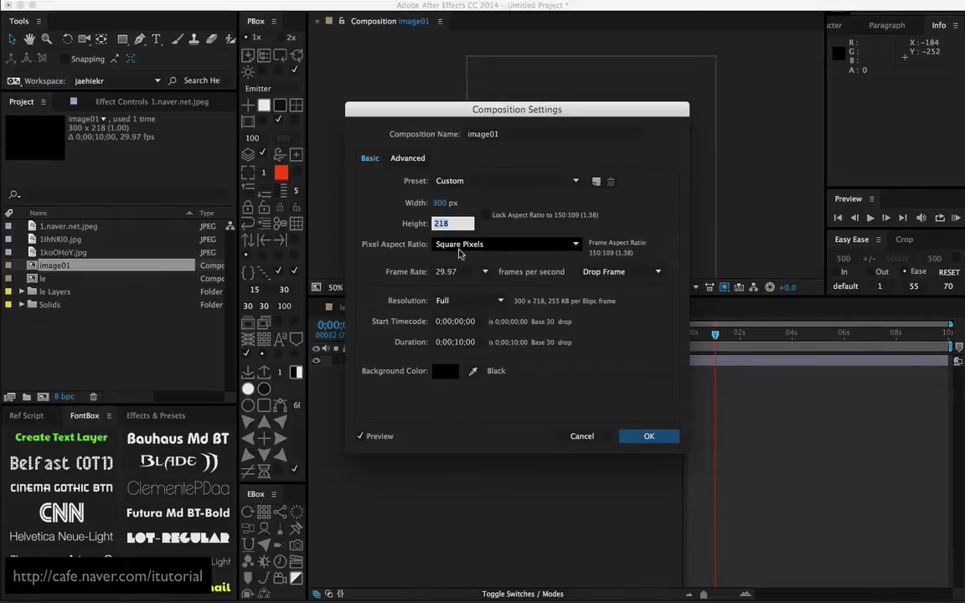
pyautogui.write('210')
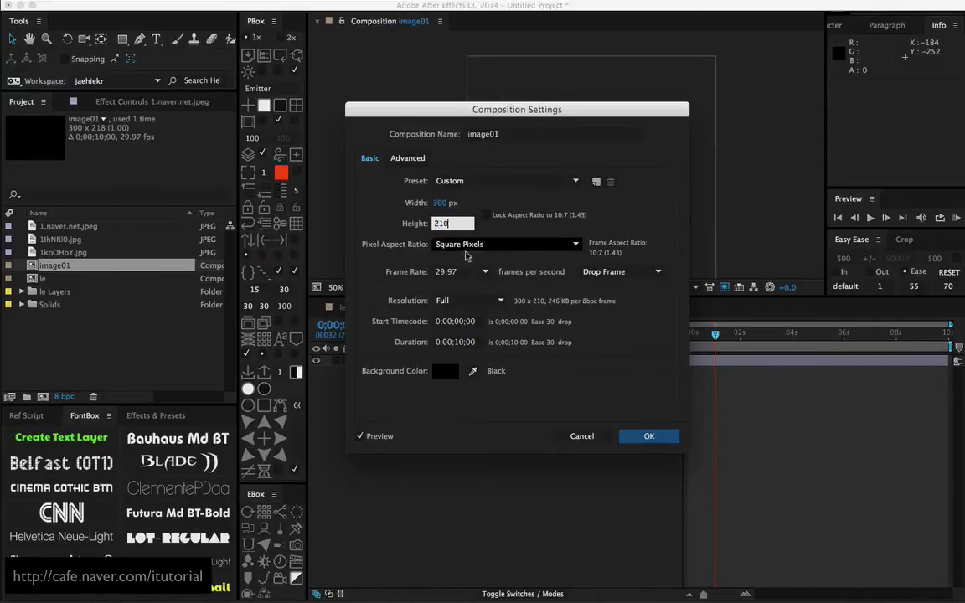
pyautogui.click(641, 435)
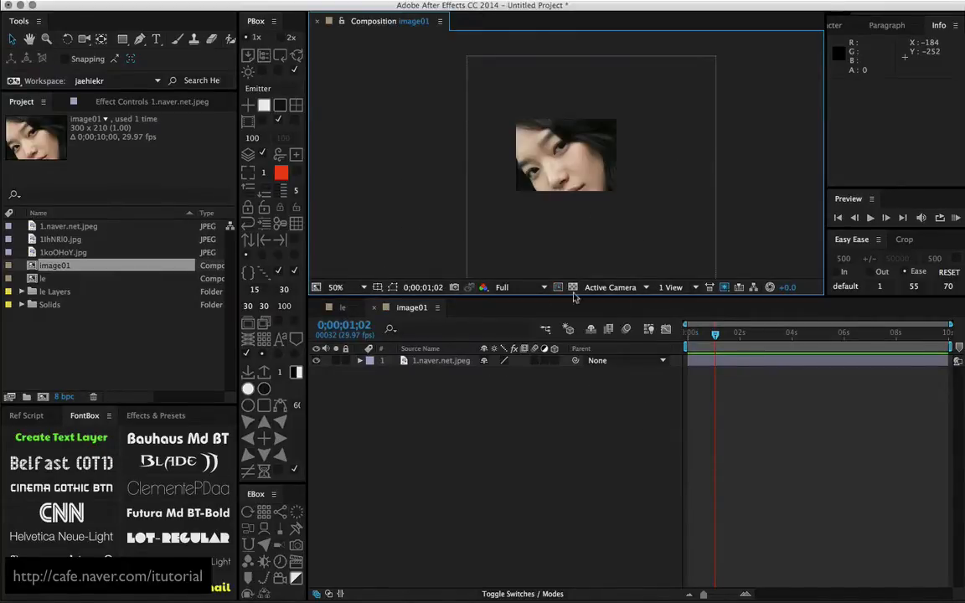
pyautogui.click(361, 308)
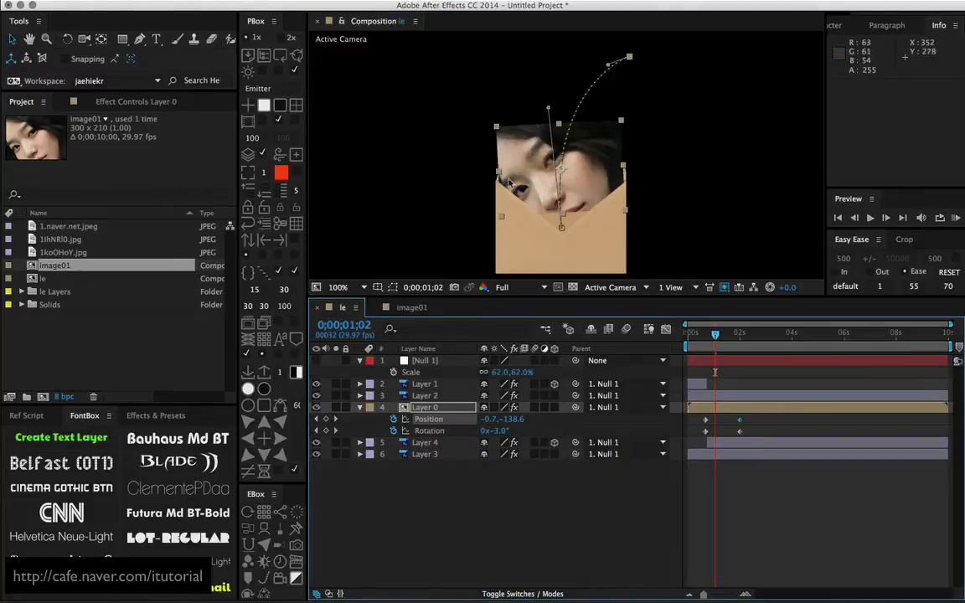
# Refine Layer 0's motion path by lengthening the start keyframe's curve handle and flattening the end keyframe's, checking the photo's exit
pyautogui.moveTo(719, 336)
pyautogui.mouseDown()
pyautogui.moveTo(733, 334)
pyautogui.moveTo(708, 346)
pyautogui.moveTo(719, 340)
pyautogui.mouseUp()
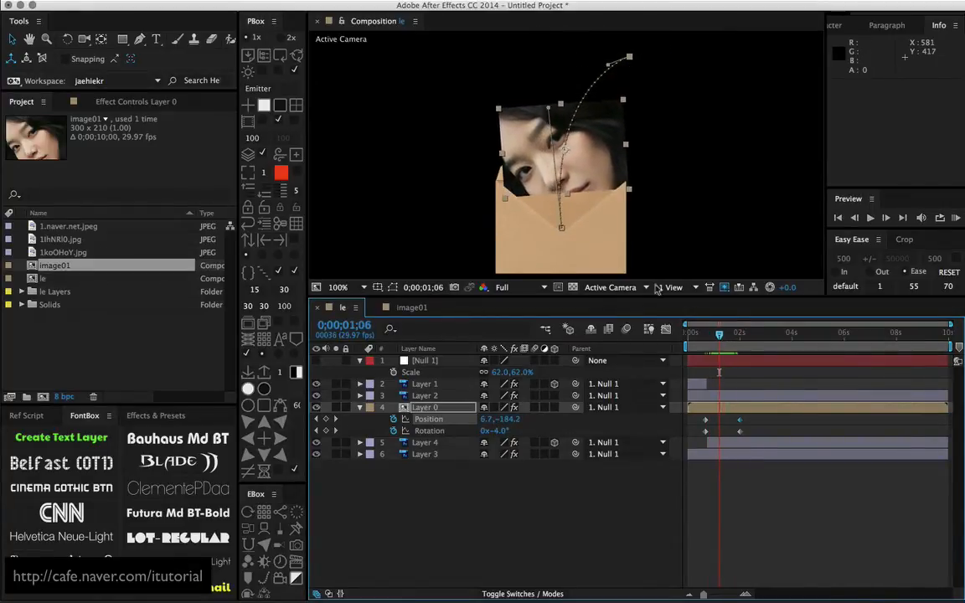
pyautogui.moveTo(549, 109); pyautogui.dragTo(549, 94)
pyautogui.moveTo(608, 66); pyautogui.dragTo(603, 57)
pyautogui.moveTo(717, 339)
pyautogui.mouseDown()
pyautogui.moveTo(703, 338)
pyautogui.moveTo(715, 338)
pyautogui.mouseUp()
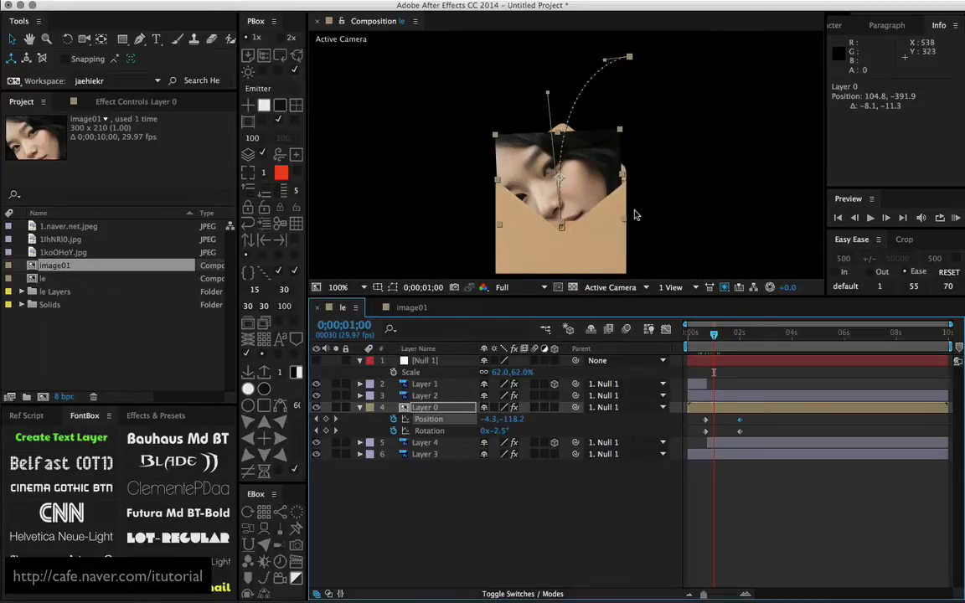
pyautogui.press(',')
pyautogui.press(',')
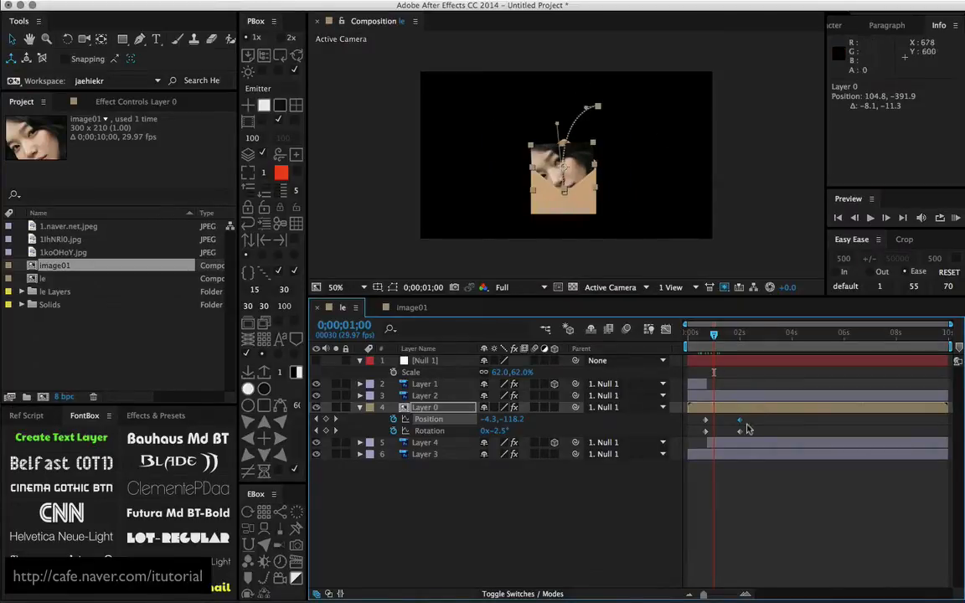
# Apply the default Easy Ease to all of Layer 0's Position and Rotation keyframes
pyautogui.moveTo(748, 415); pyautogui.dragTo(702, 437)
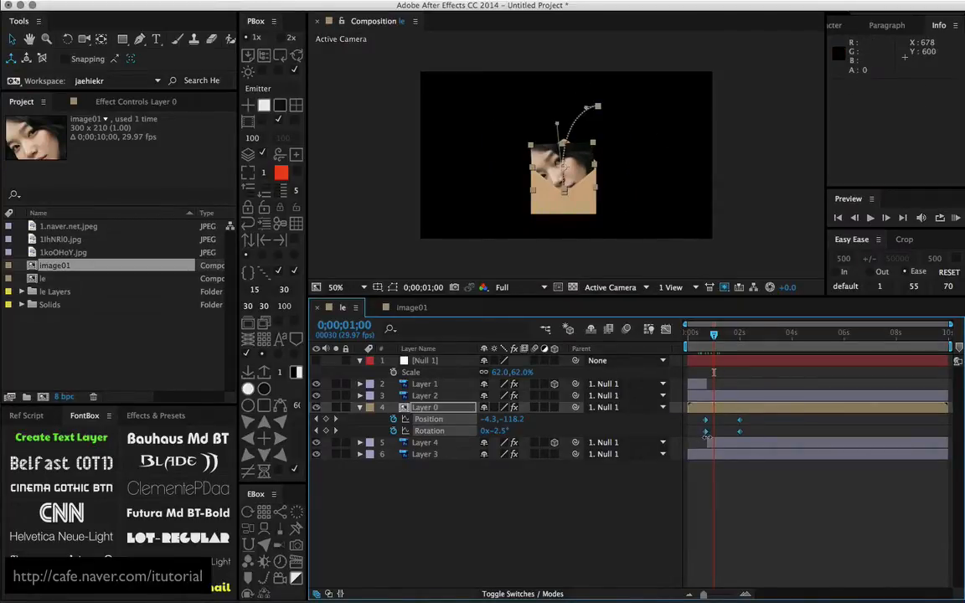
pyautogui.click(845, 285)
pyautogui.click(471, 496)
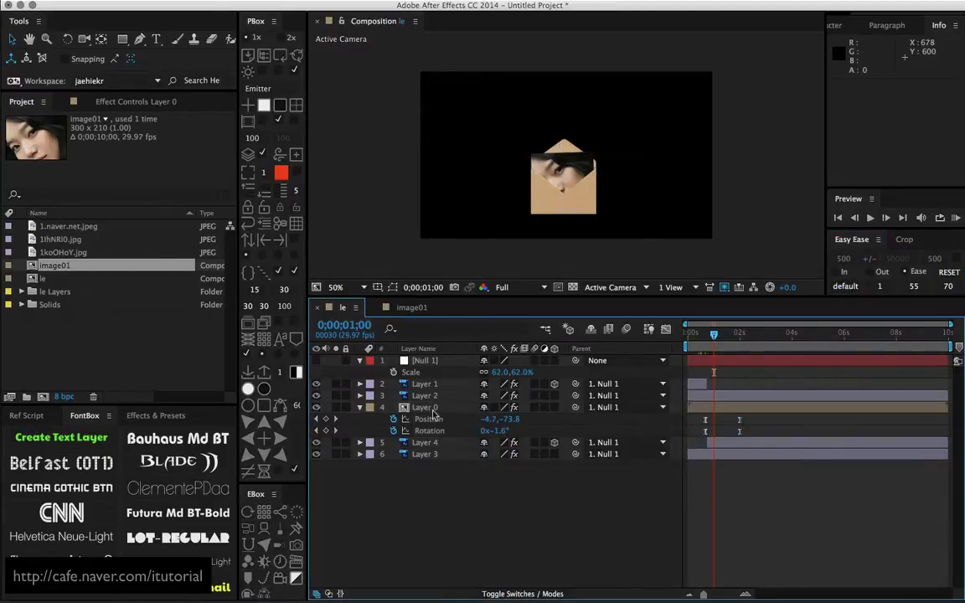
# In the speed graph of Layer 0's Position, extend the last keyframe's ease handle toward the start for a fast launch and slow finish
pyautogui.click(431, 409)
pyautogui.click(667, 329)
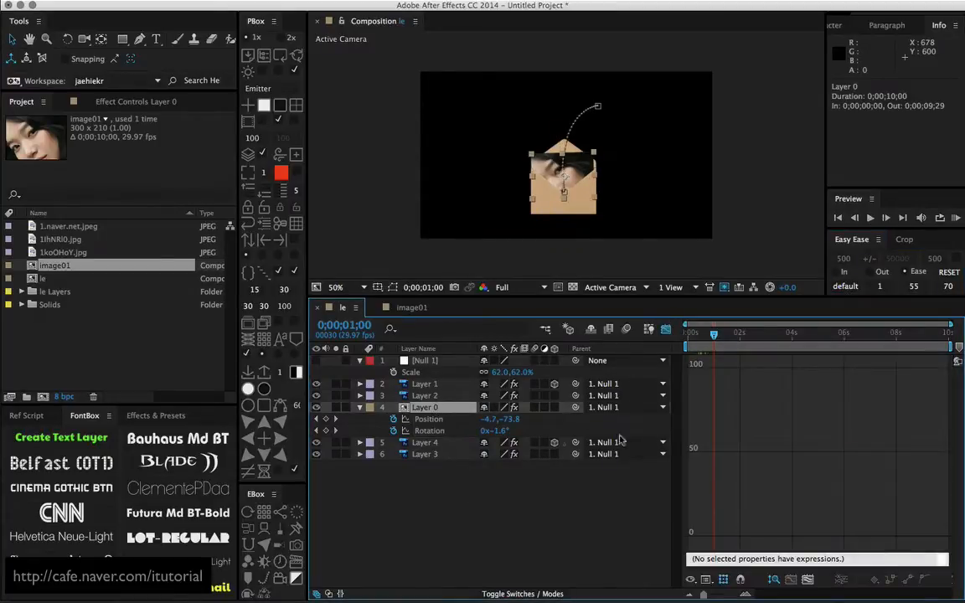
pyautogui.click(428, 419)
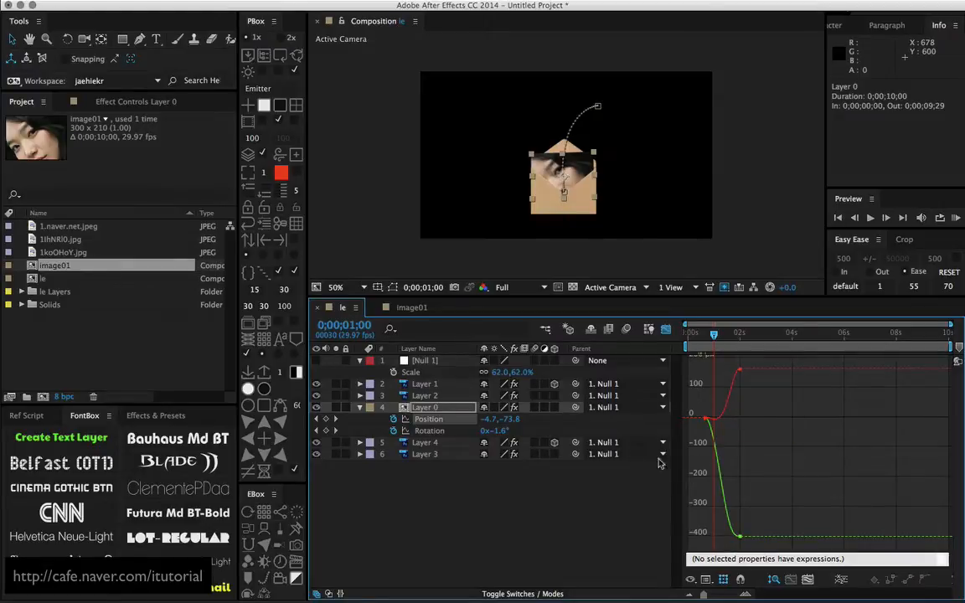
pyautogui.click(707, 580)
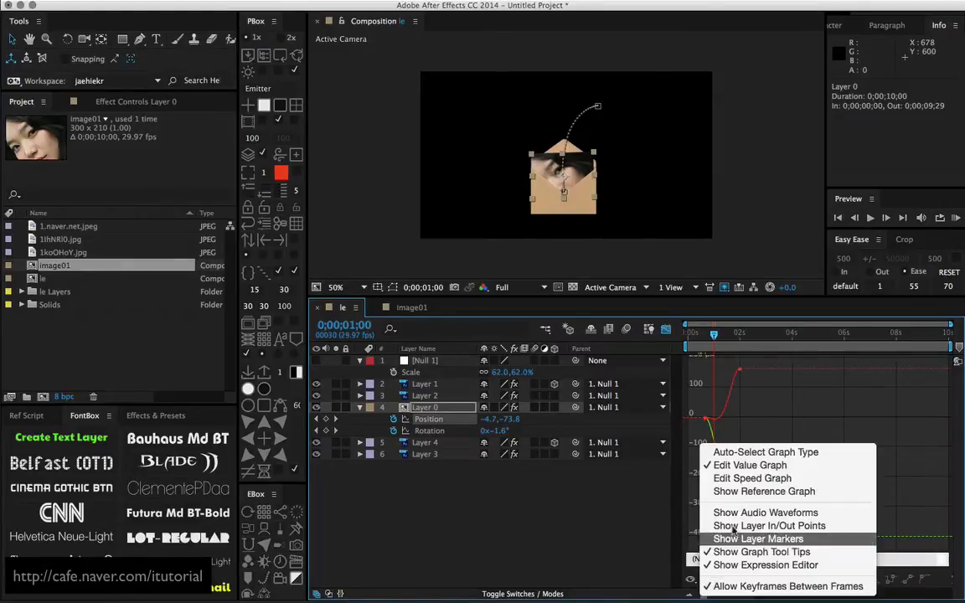
pyautogui.click(712, 476)
pyautogui.moveTo(753, 524); pyautogui.dragTo(723, 537)
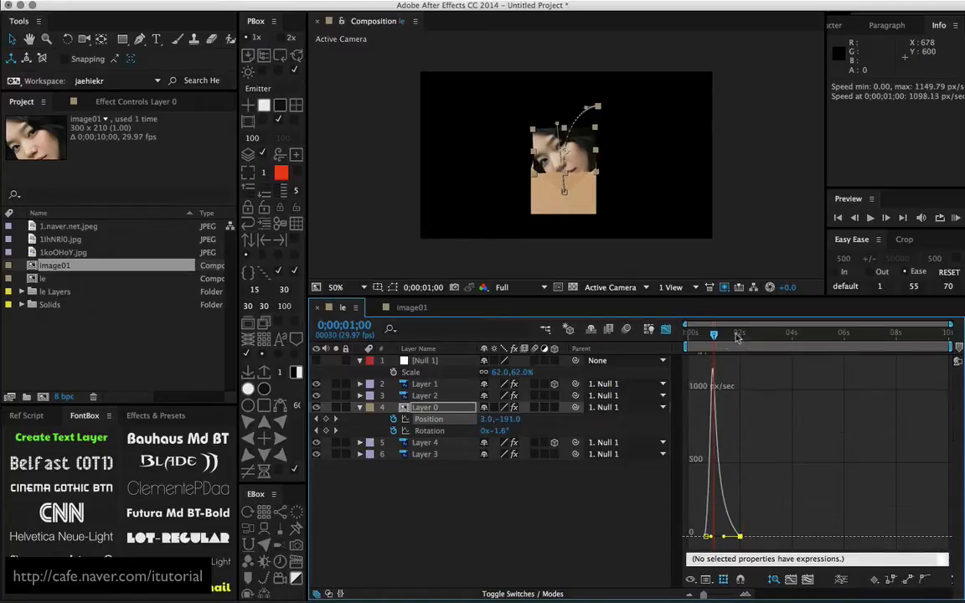
pyautogui.moveTo(713, 334)
pyautogui.mouseDown()
pyautogui.moveTo(757, 335)
pyautogui.moveTo(725, 335)
pyautogui.mouseUp()
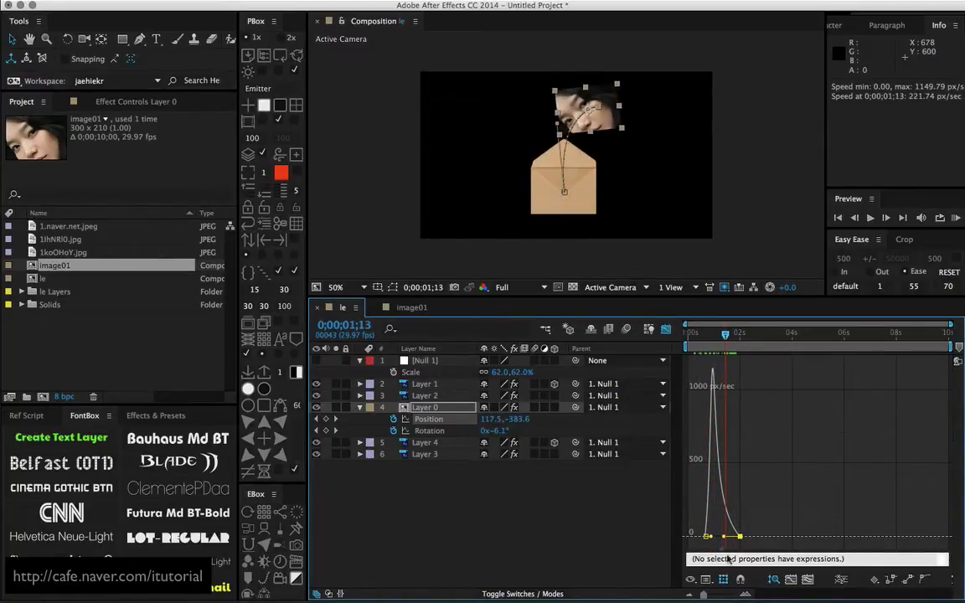
pyautogui.moveTo(725, 538); pyautogui.dragTo(722, 537)
# In the value graph of Layer 0's Rotation, extend the last keyframe's incoming handle so the turn slows gradually
pyautogui.click(442, 431)
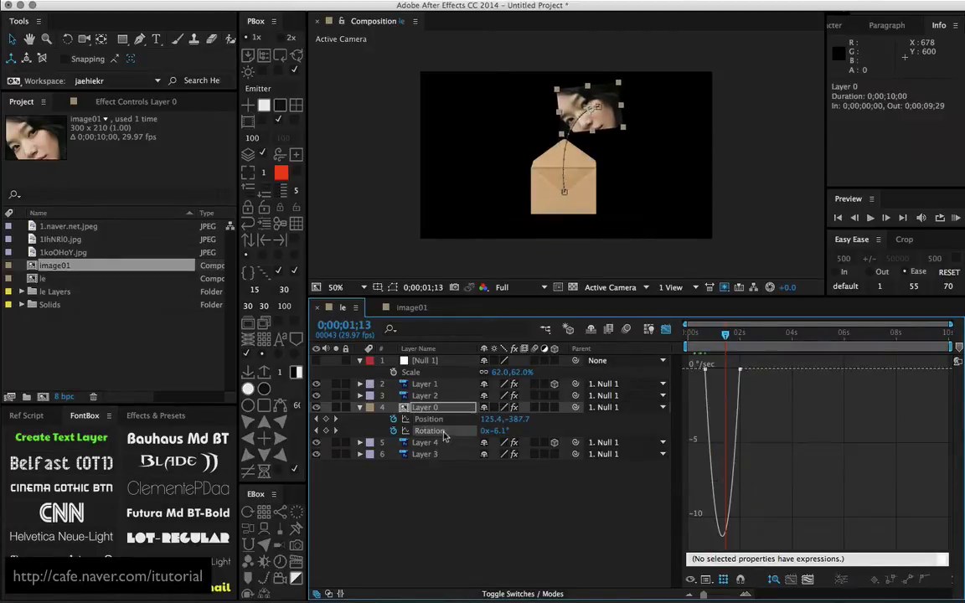
pyautogui.click(706, 581)
pyautogui.click(737, 463)
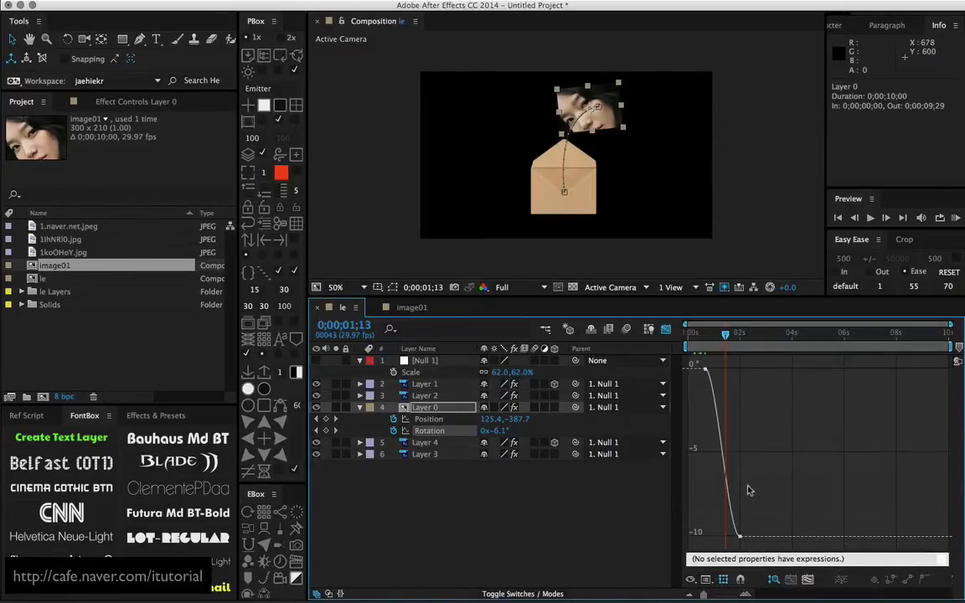
pyautogui.moveTo(750, 490); pyautogui.dragTo(718, 539)
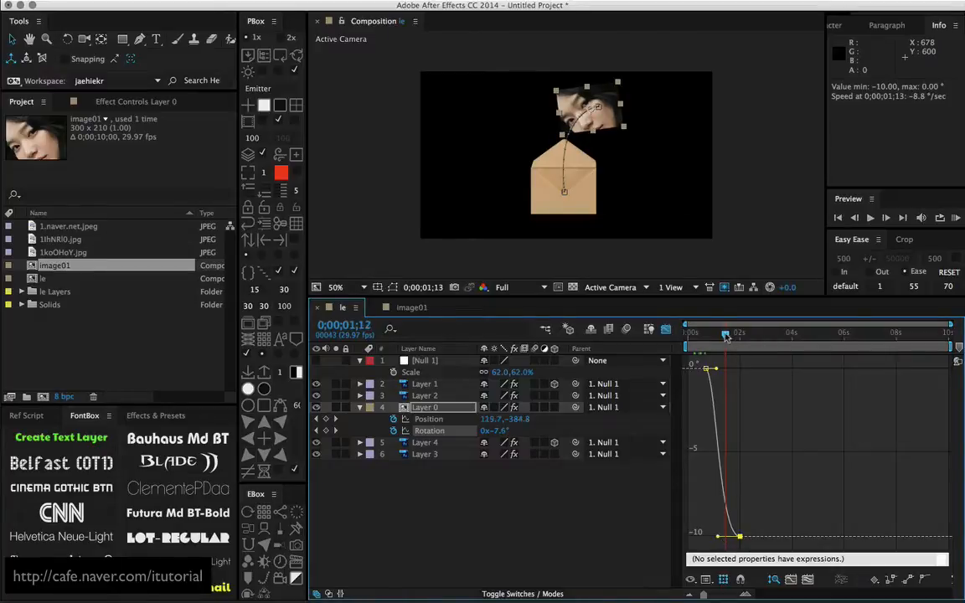
# End the work area at 0;00;03;09 and run a RAM preview of the photo flying out
pyautogui.moveTo(726, 336); pyautogui.dragTo(775, 336)
pyautogui.press('n')
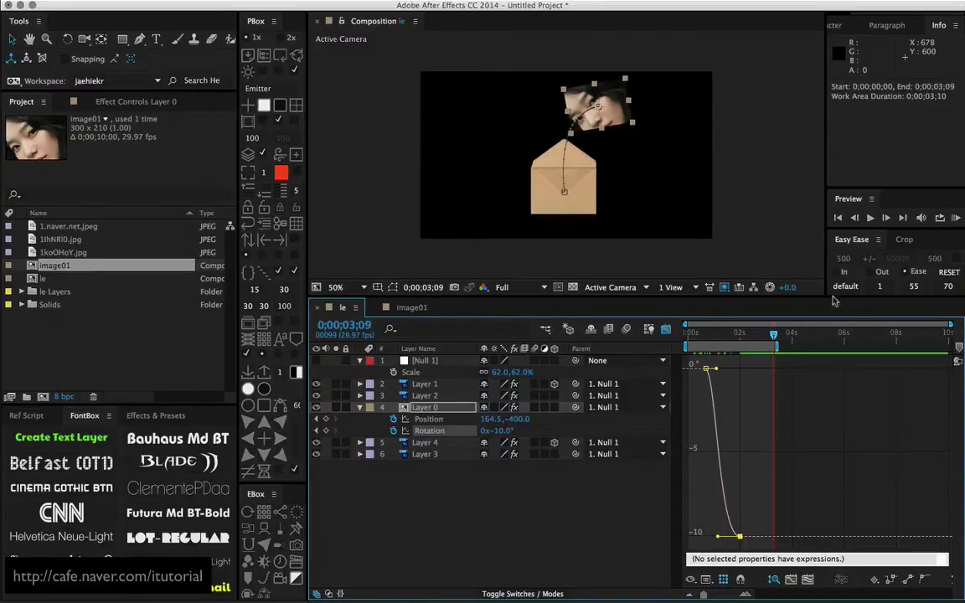
pyautogui.click(956, 218)
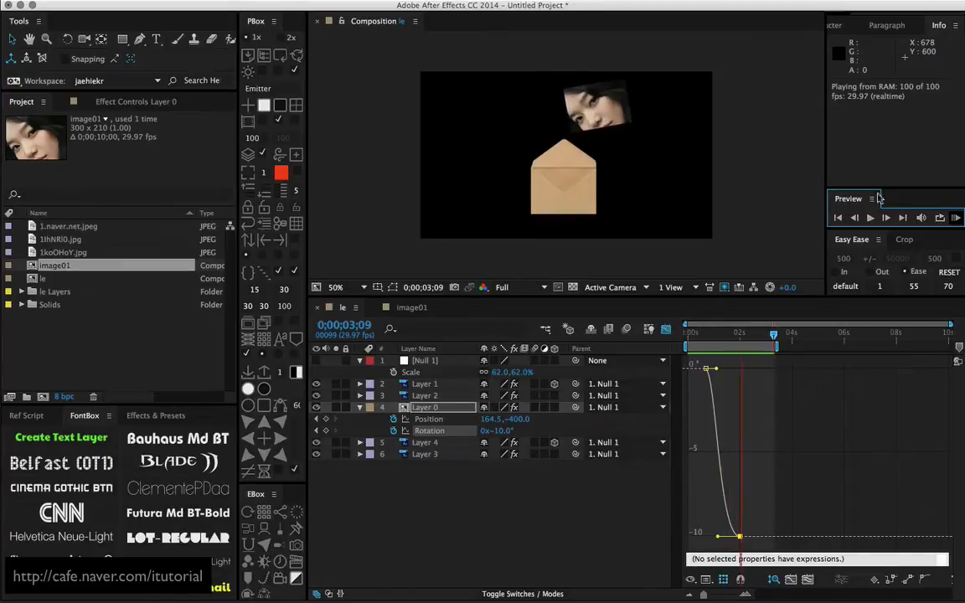
pyautogui.click(956, 218)
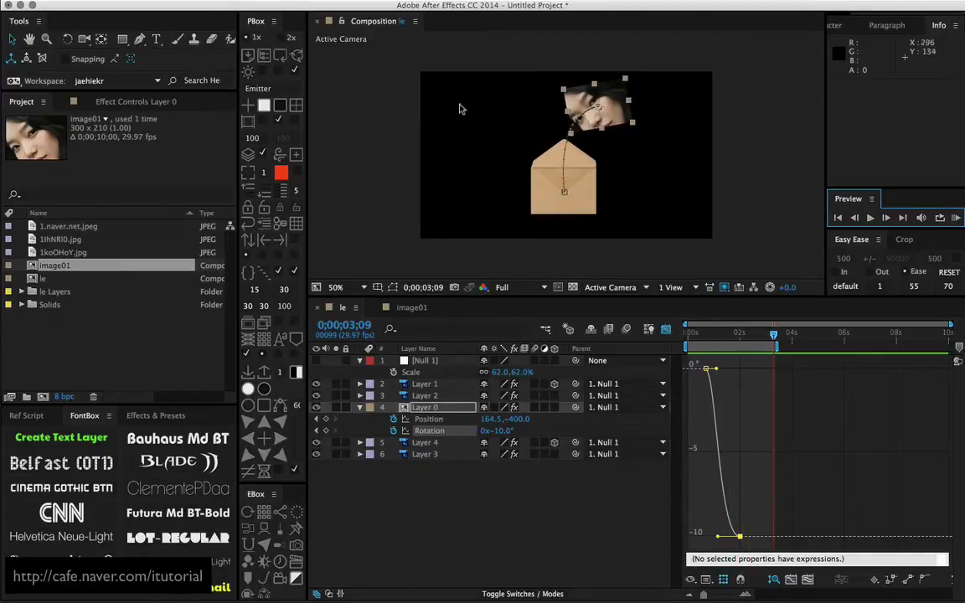
# Change the composition's background from black to gray and run a RAM preview
pyautogui.click(280, 56)
pyautogui.click(282, 56)
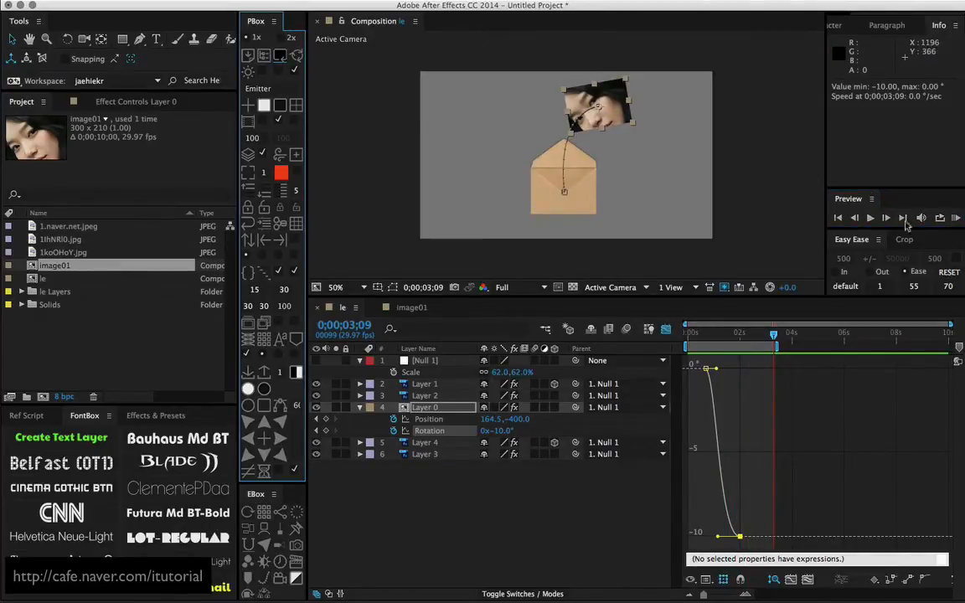
pyautogui.click(956, 220)
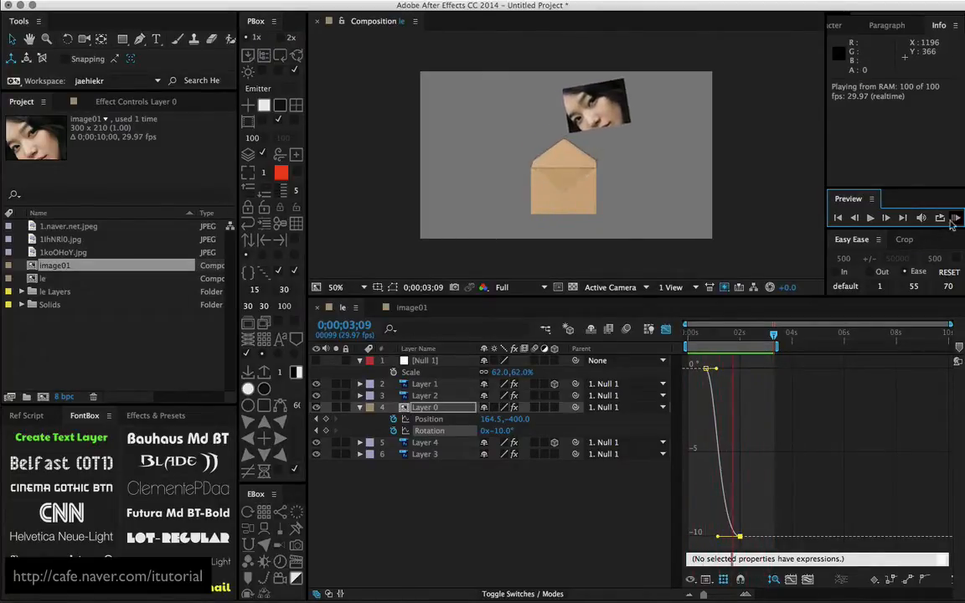
# In the value graph of Layer 0's Rotation, lengthen the first keyframe's outgoing handle and shorten the last keyframe's incoming handle
pyautogui.click(708, 369)
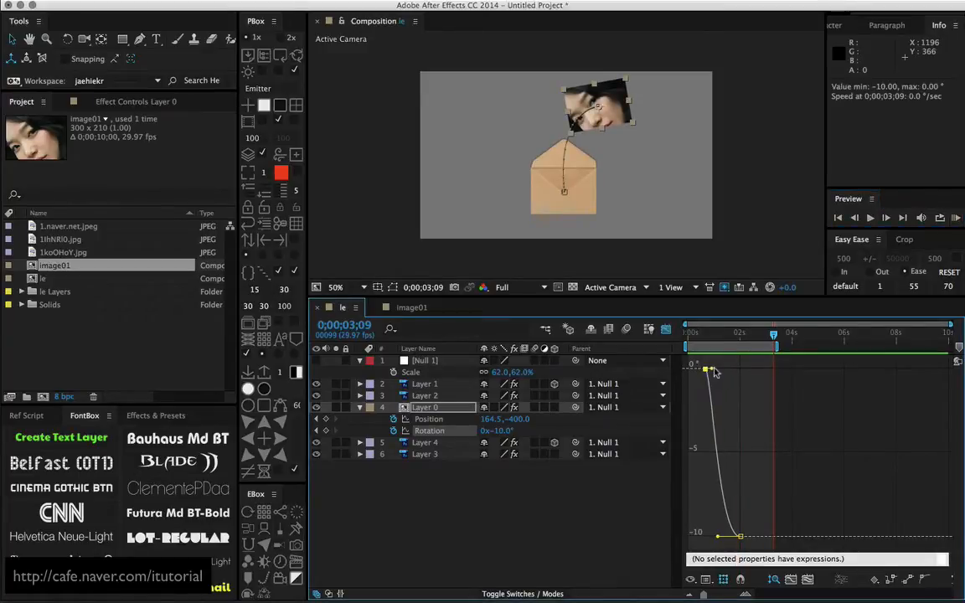
pyautogui.moveTo(711, 371); pyautogui.dragTo(728, 371)
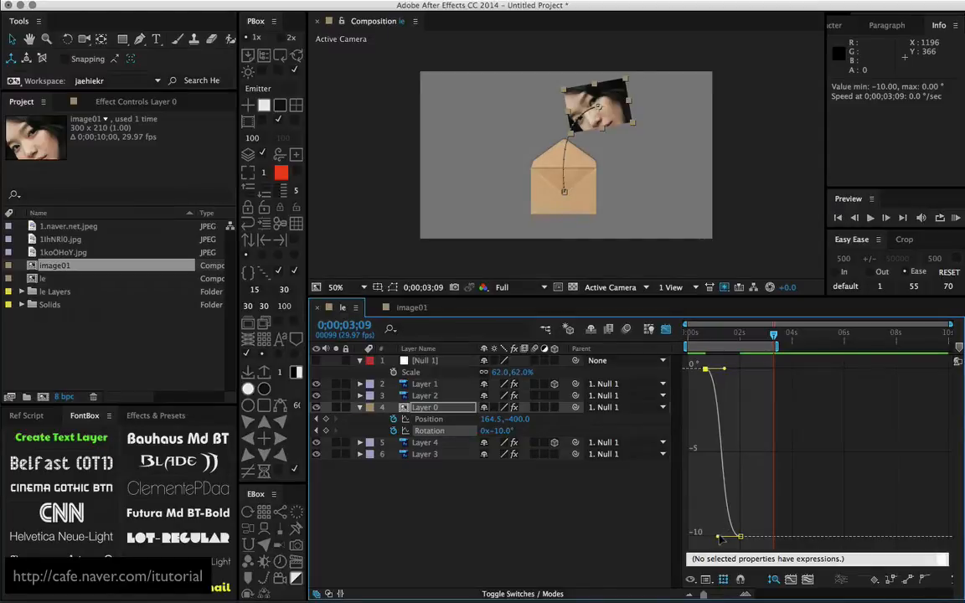
pyautogui.moveTo(718, 539); pyautogui.dragTo(726, 538)
# In the speed graph of Layer 0's Position, rework the ease handles for an early speed peak, checking the motion with a RAM preview
pyautogui.click(428, 420)
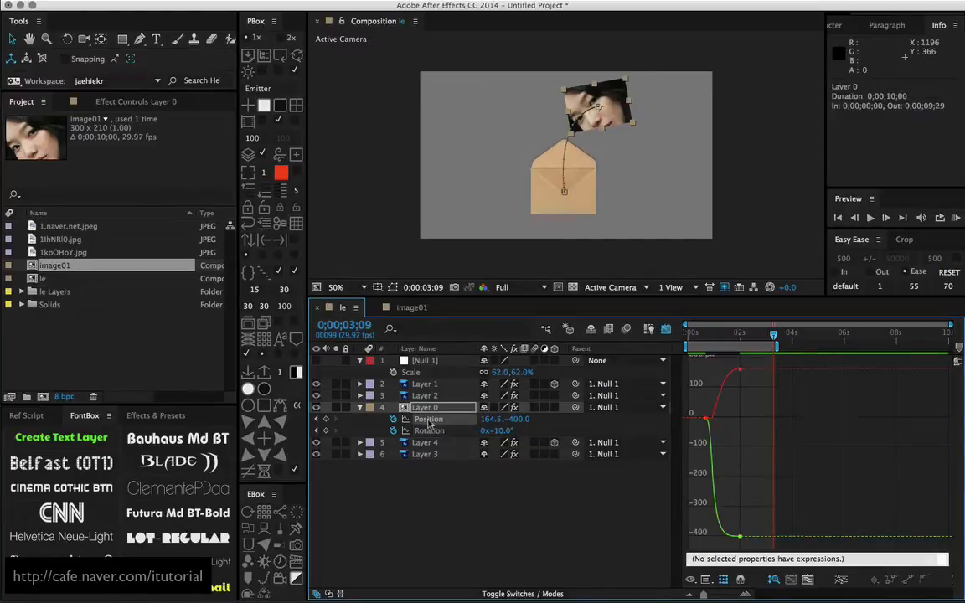
pyautogui.click(706, 579)
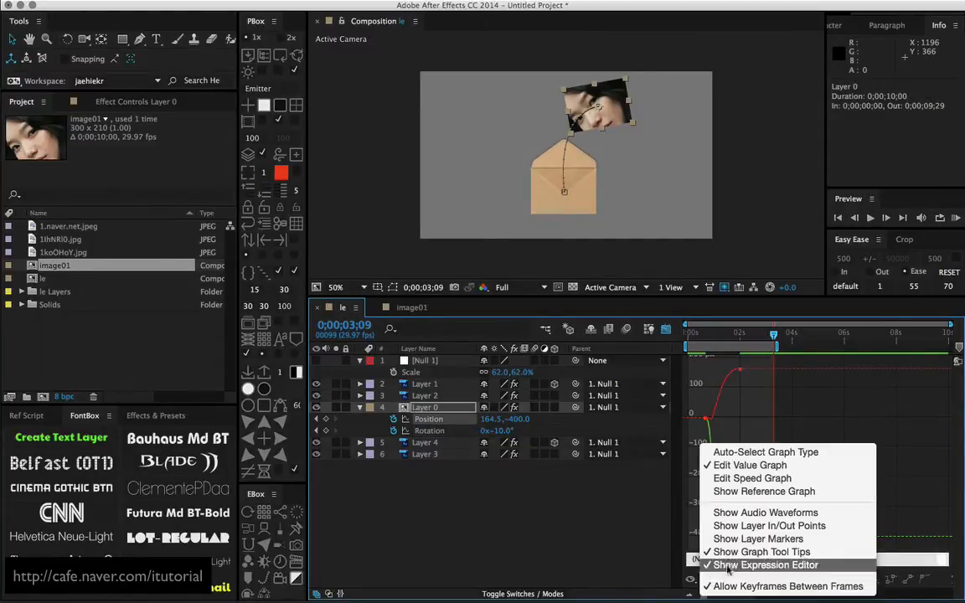
pyautogui.click(731, 480)
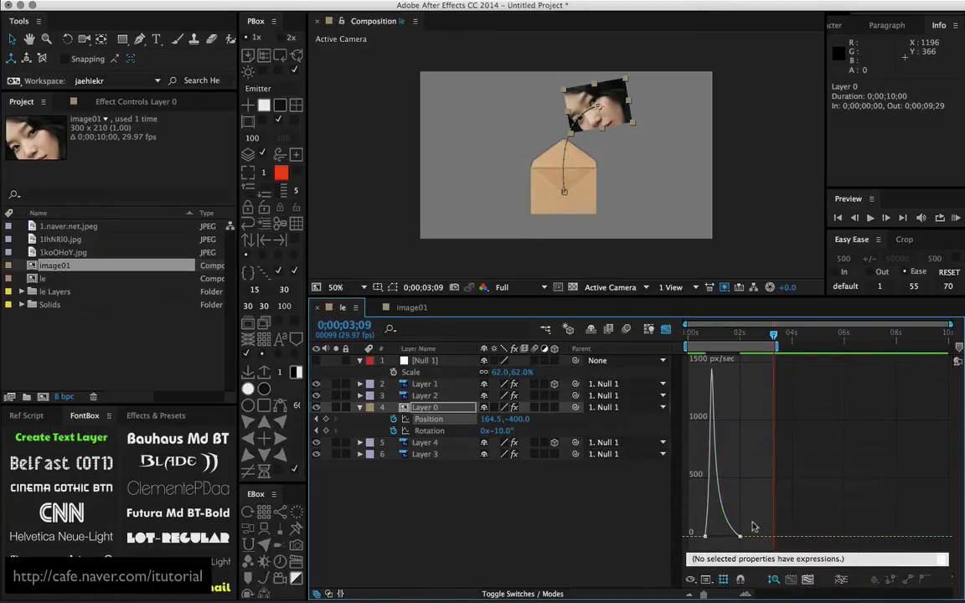
pyautogui.moveTo(725, 538); pyautogui.dragTo(716, 539)
pyautogui.moveTo(731, 338)
pyautogui.mouseDown()
pyautogui.moveTo(706, 344)
pyautogui.moveTo(734, 342)
pyautogui.mouseUp()
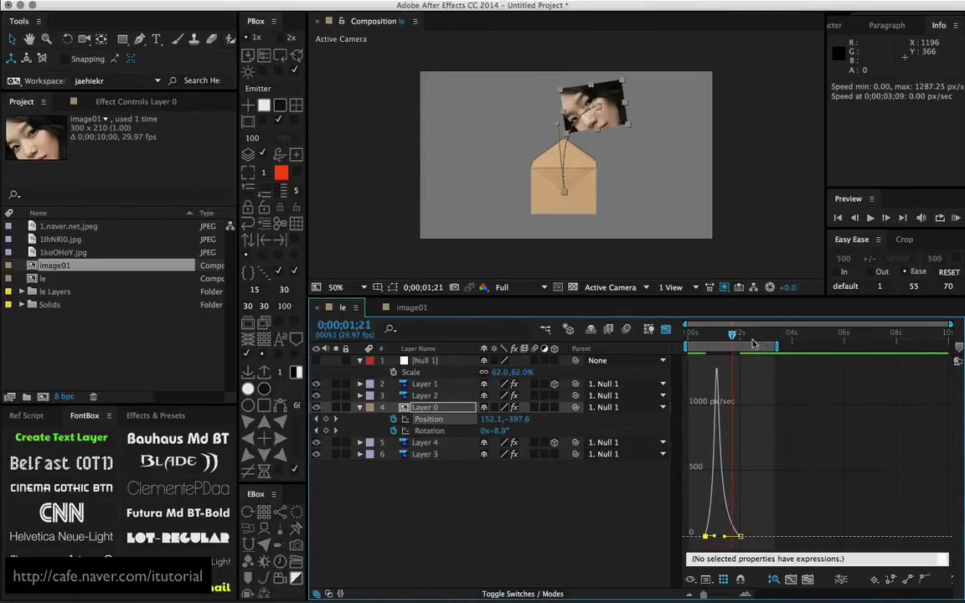
pyautogui.click(956, 218)
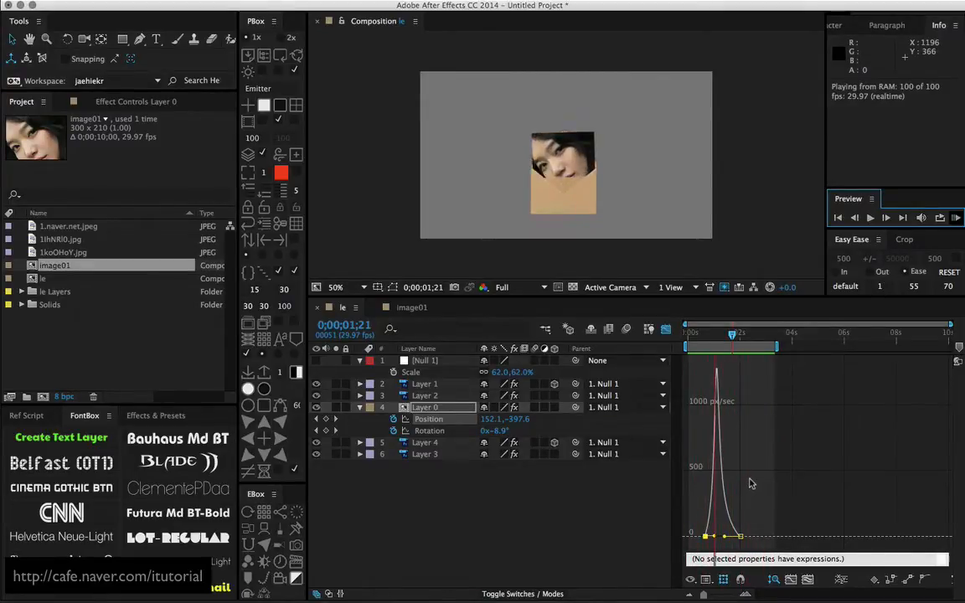
pyautogui.press('space')
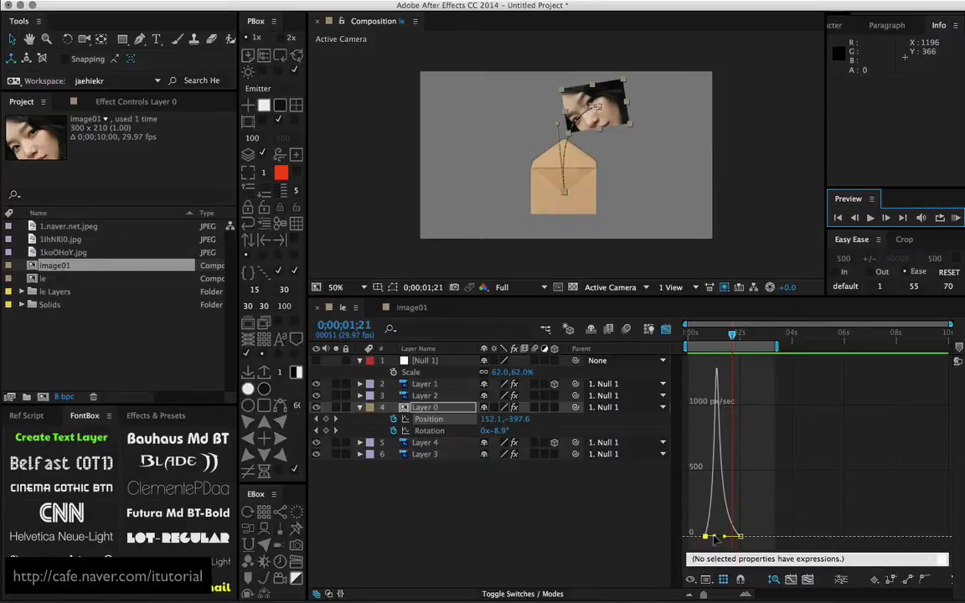
pyautogui.moveTo(714, 540)
pyautogui.mouseDown()
pyautogui.moveTo(727, 540)
pyautogui.moveTo(718, 540)
pyautogui.moveTo(727, 528)
pyautogui.mouseUp()
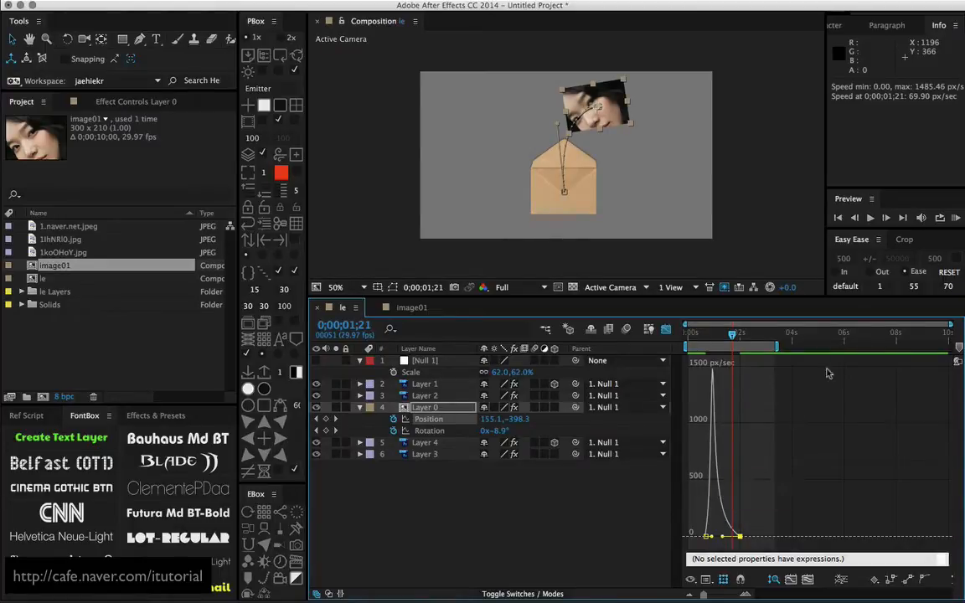
pyautogui.click(665, 329)
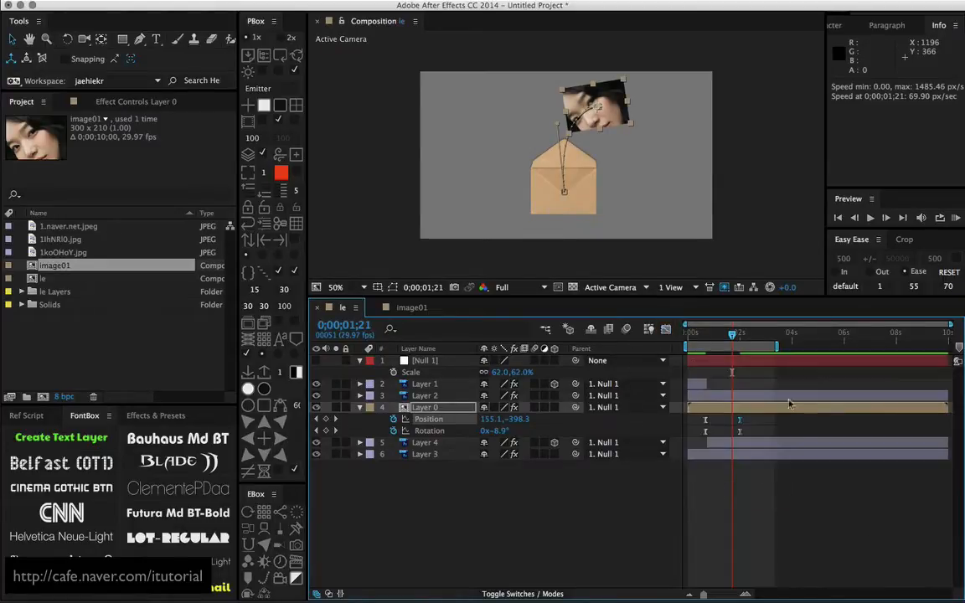
# Move Layer 0's last Position and Rotation keyframes to 0;00;02;12 and run a RAM preview
pyautogui.moveTo(739, 419); pyautogui.dragTo(751, 423)
pyautogui.press('space')
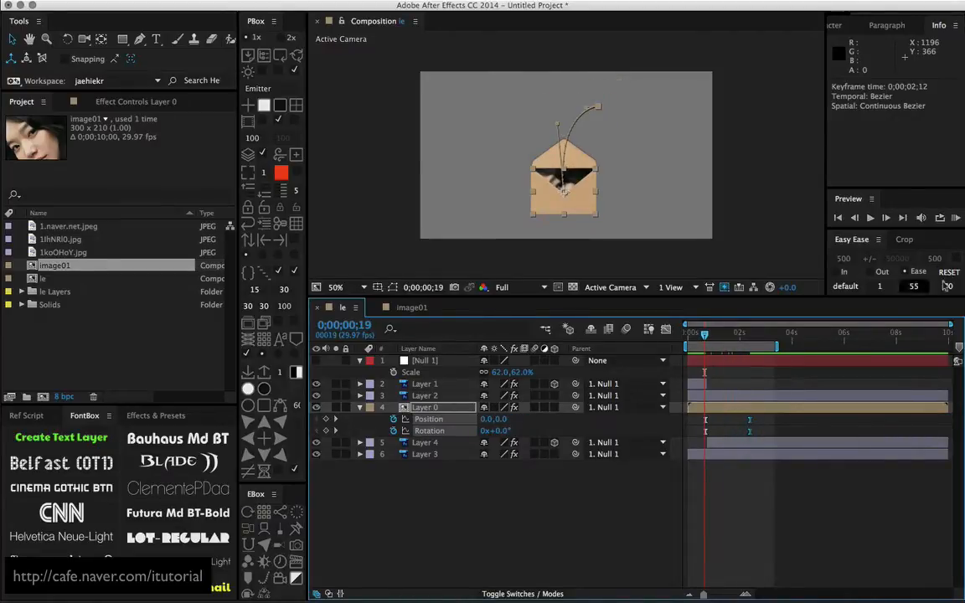
pyautogui.click(955, 219)
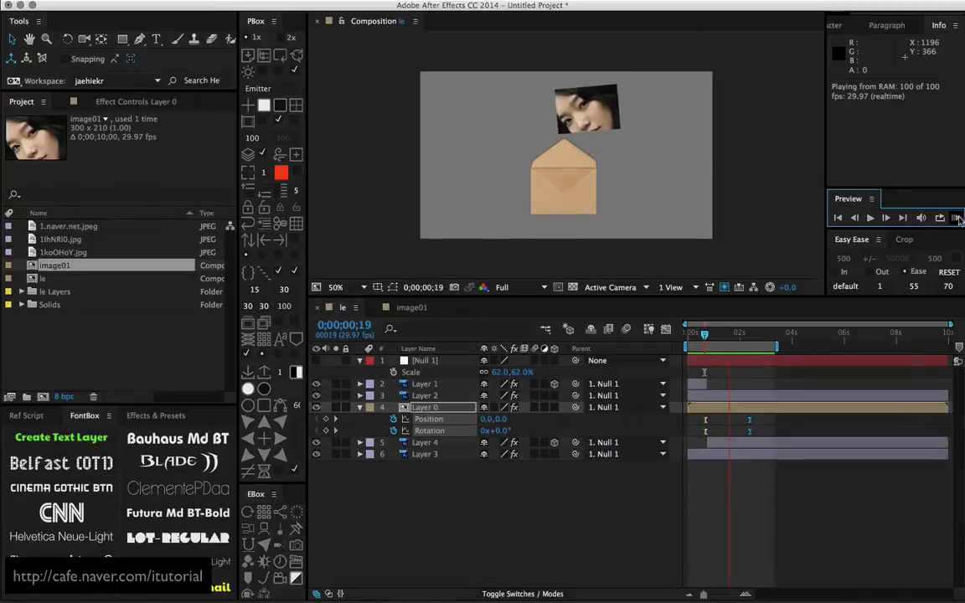
pyautogui.click(956, 219)
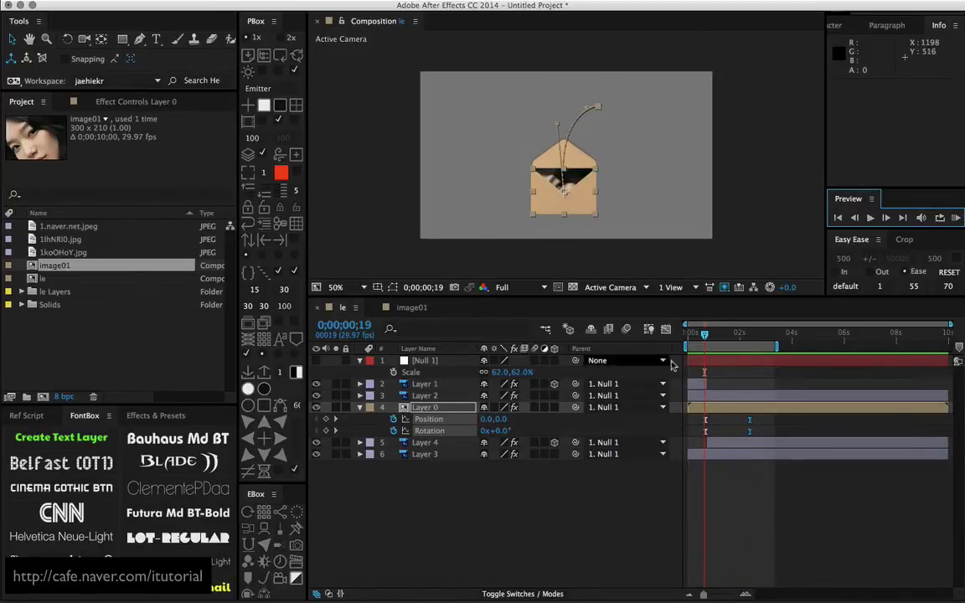
# At 0;00;01;25, toggle the visibility of Layer 4 and Layer 2 to check which envelope part each one holds
pyautogui.moveTo(705, 335); pyautogui.dragTo(741, 340)
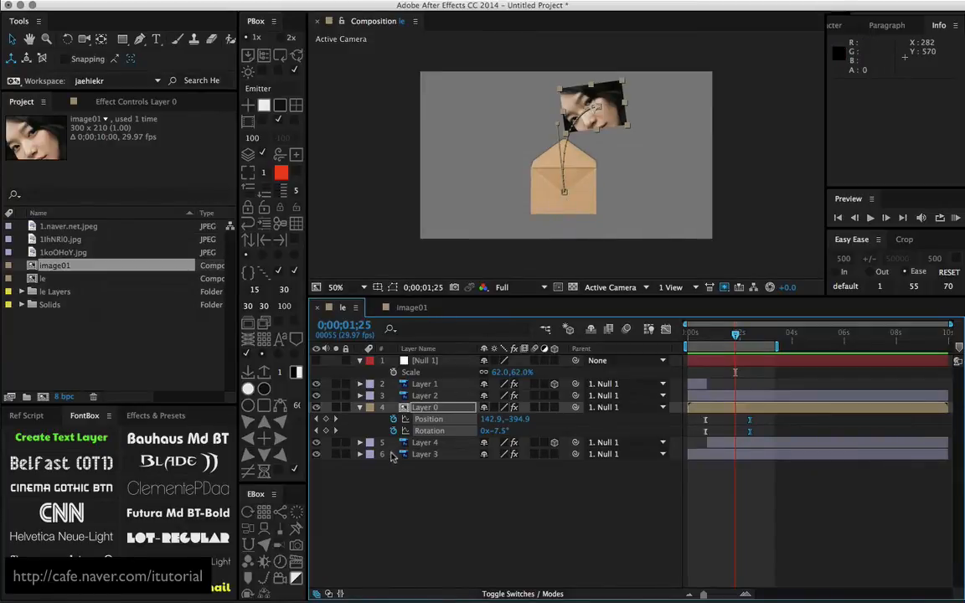
pyautogui.click(417, 443)
pyautogui.click(318, 442)
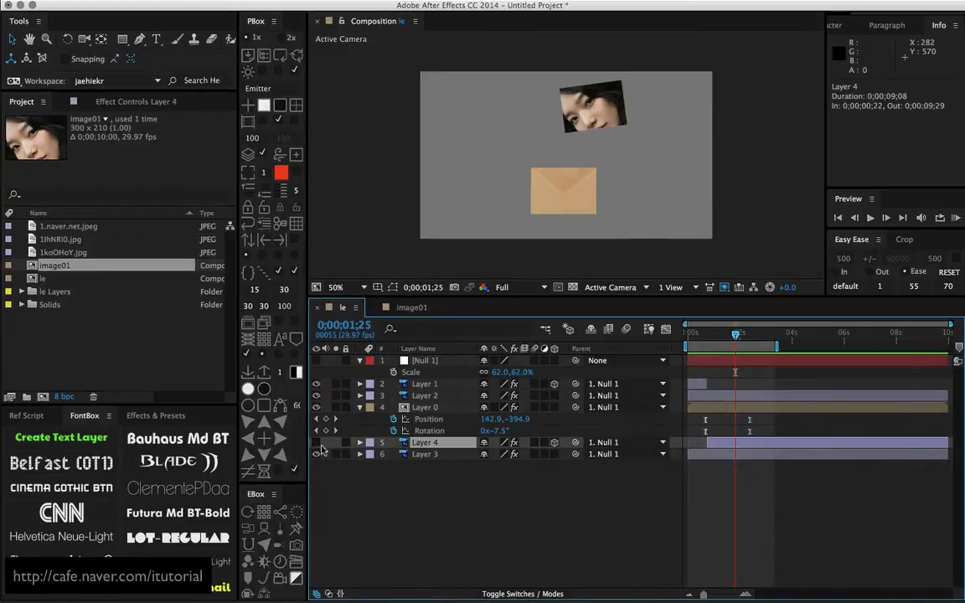
pyautogui.click(316, 443)
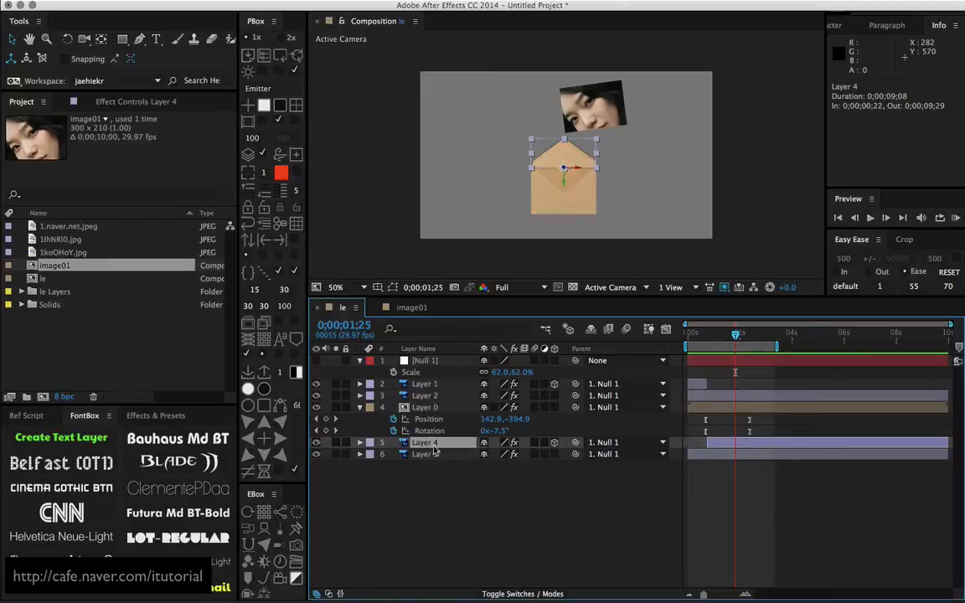
pyautogui.click(424, 398)
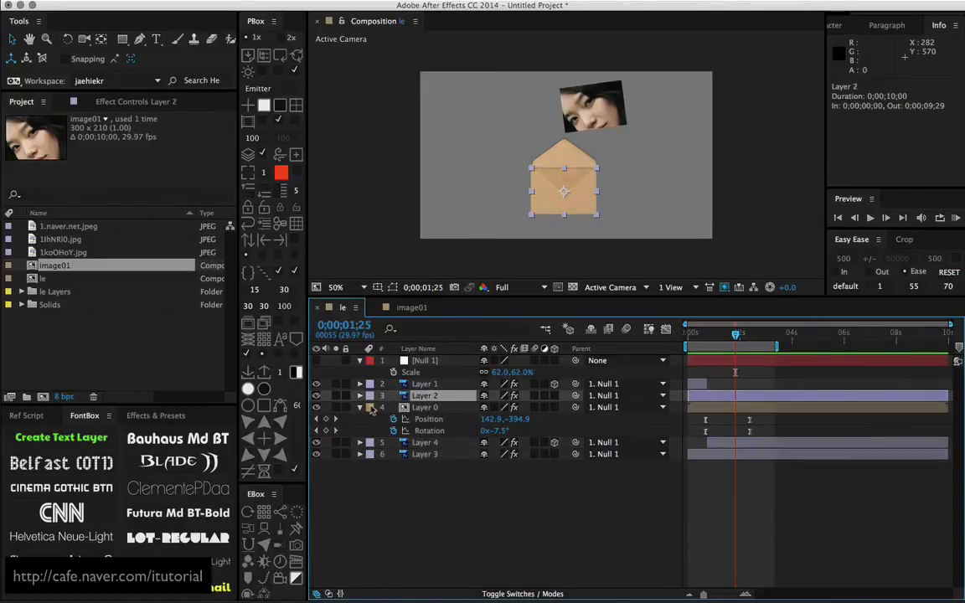
pyautogui.click(316, 396)
pyautogui.click(317, 395)
# Apply a Drop Shadow effect to Layer 2 and delete its Curves effect
pyautogui.click(250, 2)
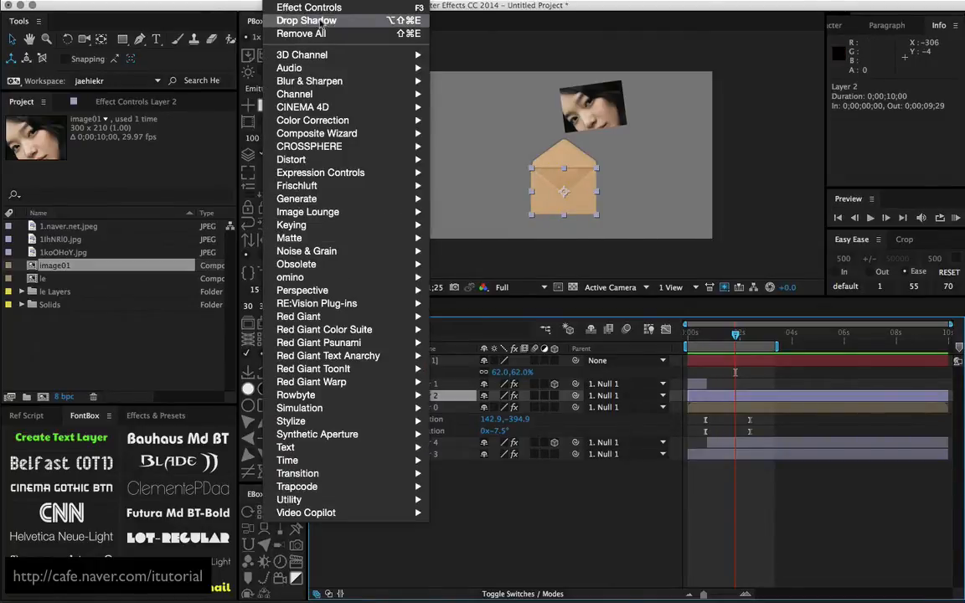
pyautogui.click(289, 22)
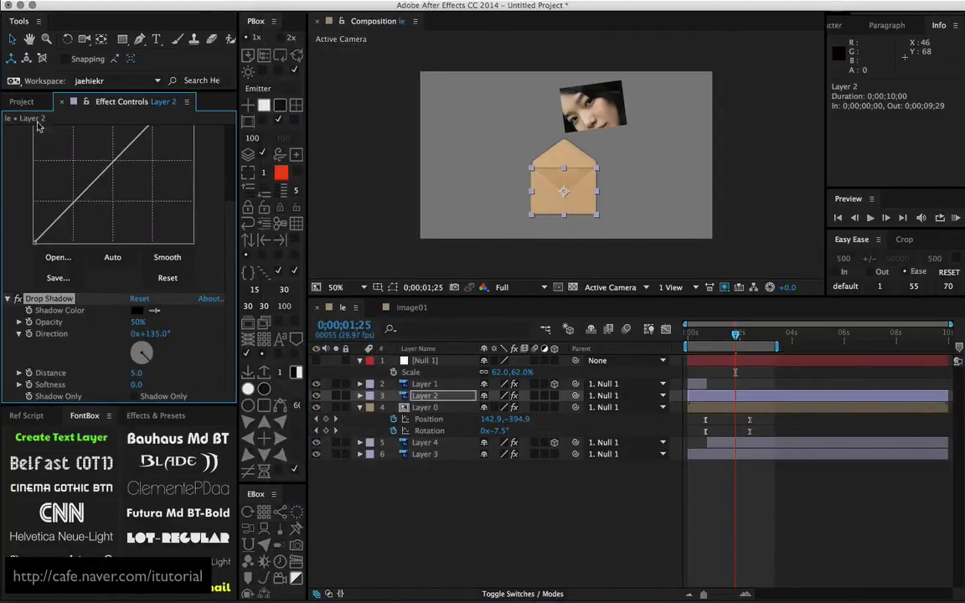
pyautogui.scroll(5, 102, 170)
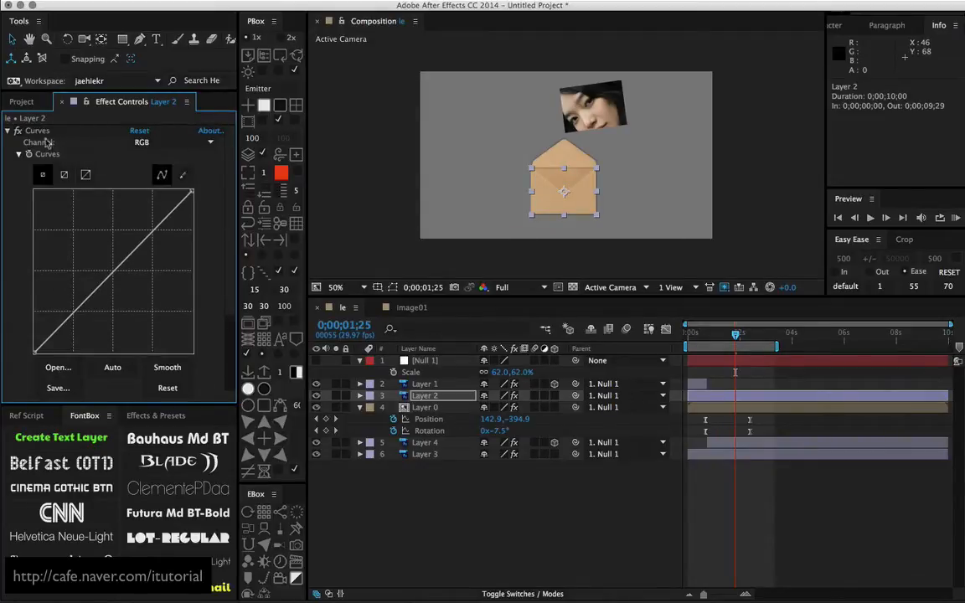
pyautogui.click(85, 174)
pyautogui.press('Delete')
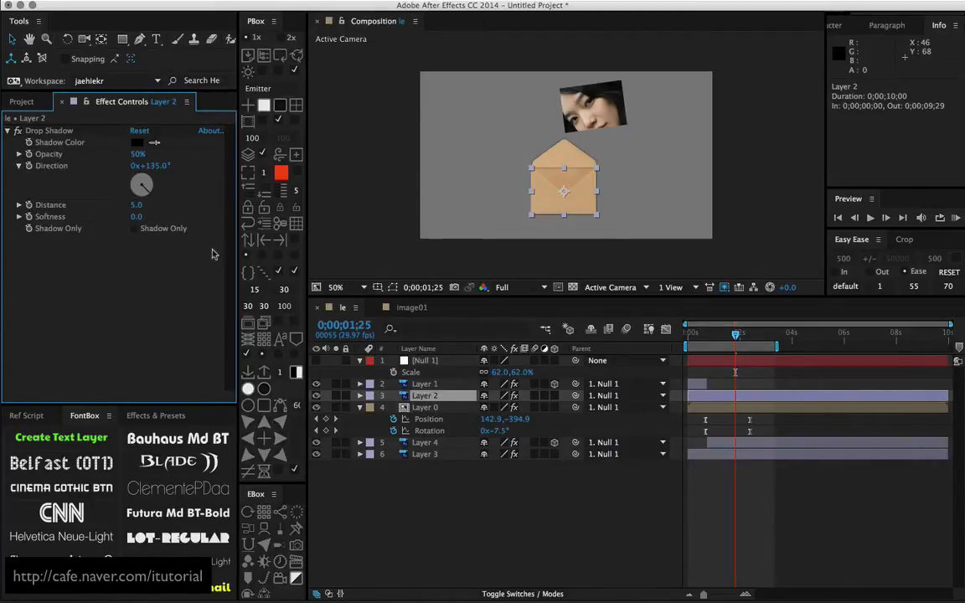
# Set the Drop Shadow on Layer 2 to Distance 0 and Softness 19
pyautogui.click(138, 206)
pyautogui.write('0')
pyautogui.press('Return')
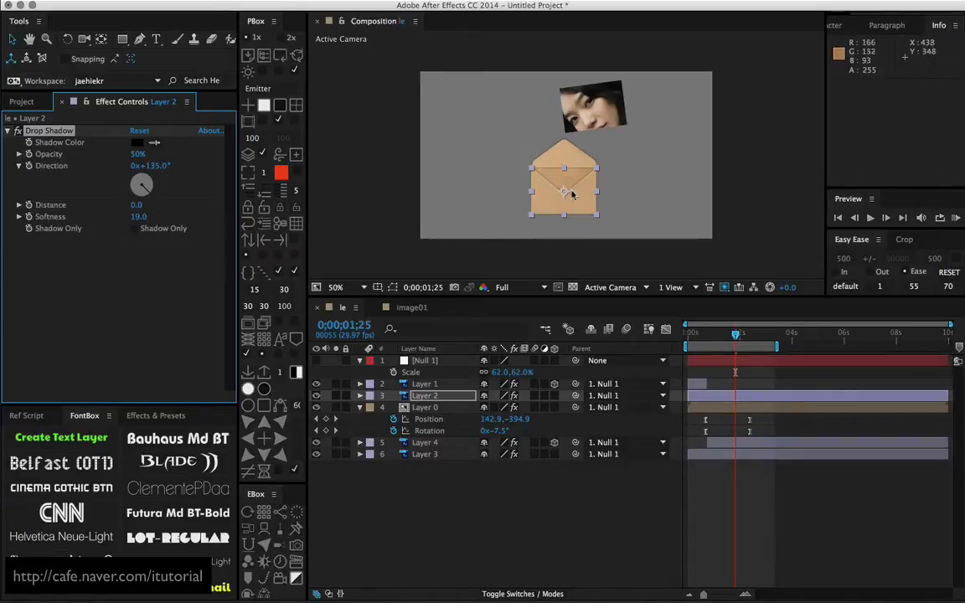
pyautogui.click(584, 480)
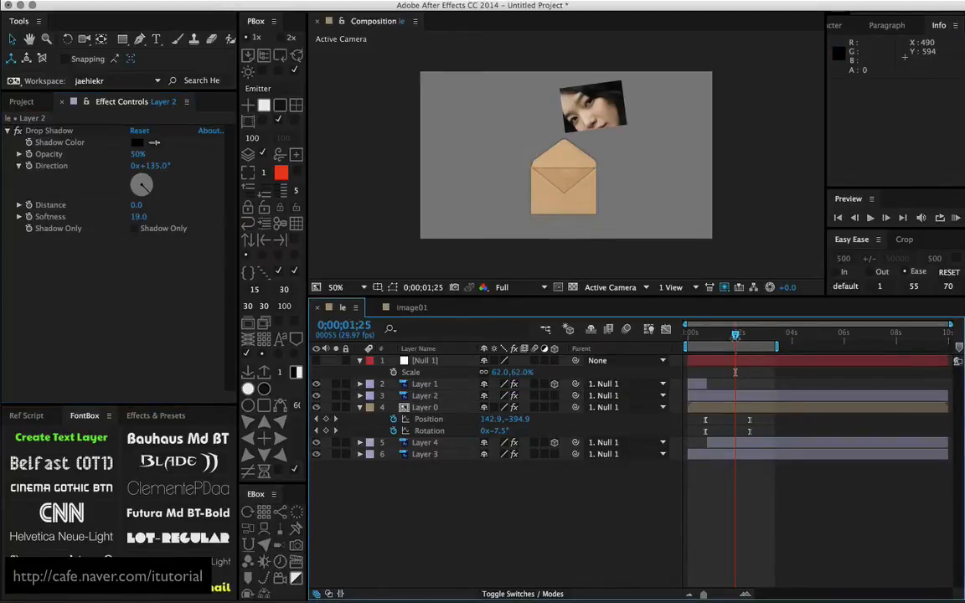
# Copy Layer 2's Drop Shadow effect onto Layer 0 and check the photo's shadow up to 0;00;01;29
pyautogui.moveTo(735, 335); pyautogui.dragTo(720, 337)
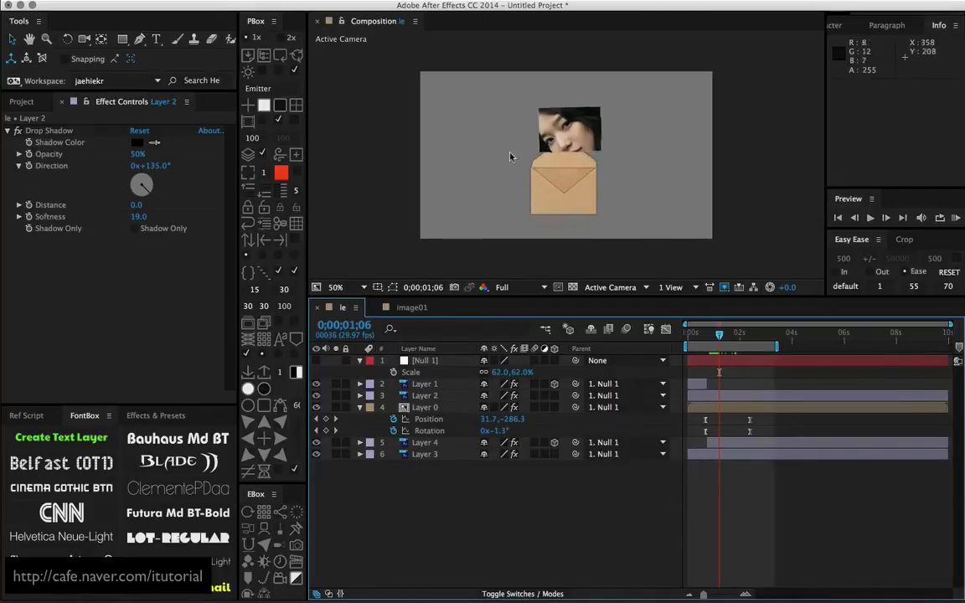
pyautogui.click(57, 132)
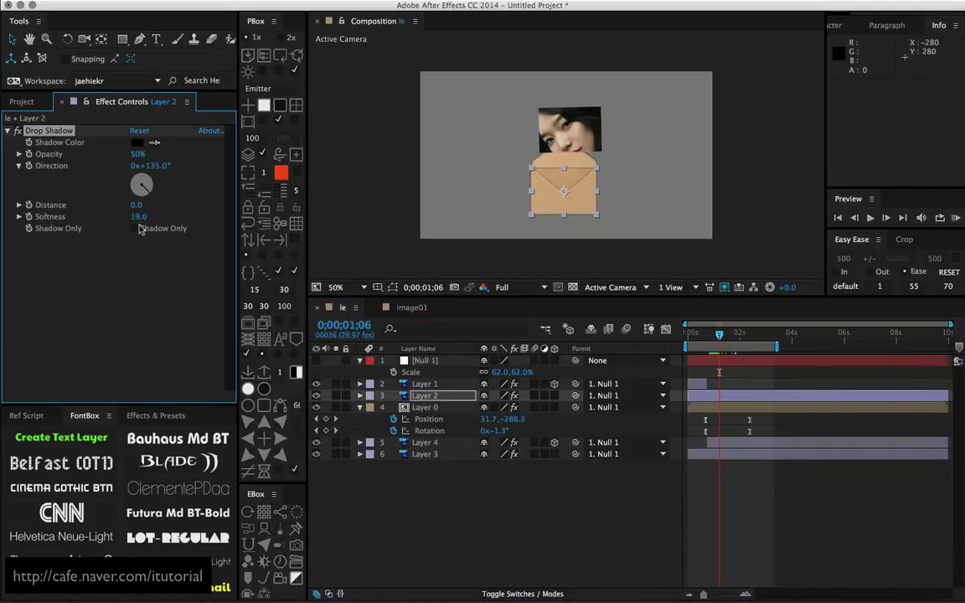
pyautogui.click(427, 408)
pyautogui.press('super+v')
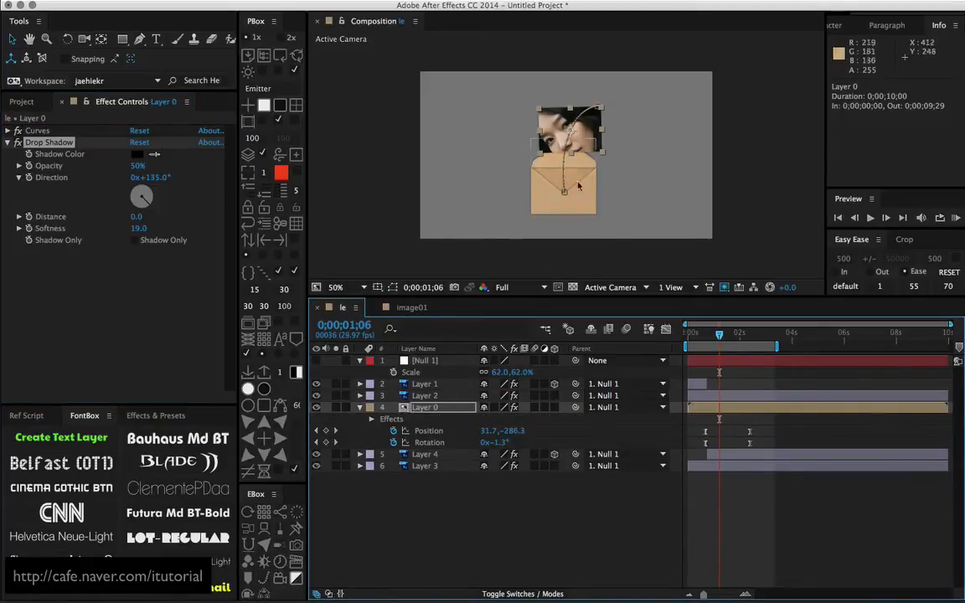
pyautogui.moveTo(718, 335); pyautogui.dragTo(740, 348)
pyautogui.click(573, 511)
# Duplicate Layer 0 and reveal the duplicate's Position and Rotation keyframes
pyautogui.click(429, 407)
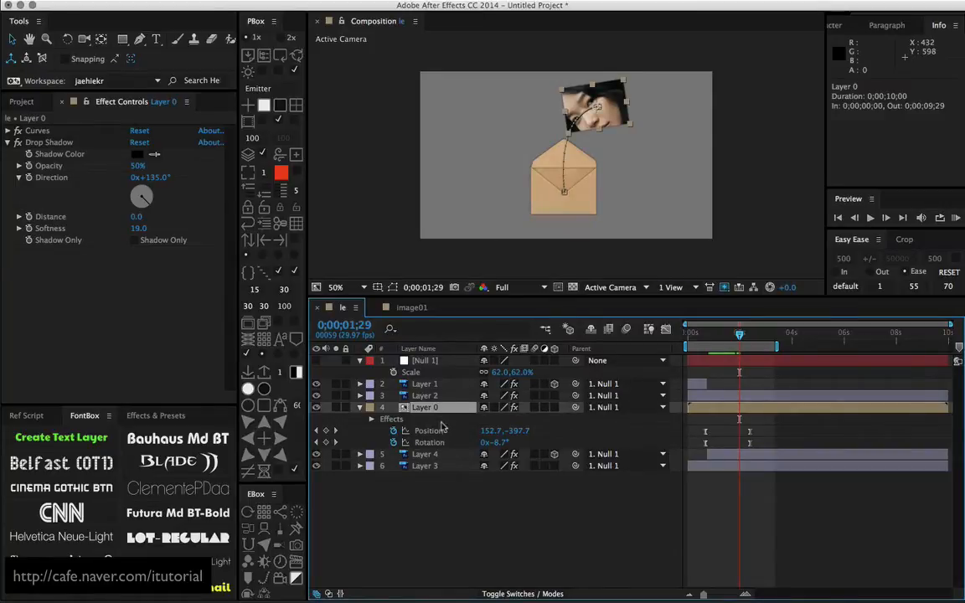
pyautogui.hotkey('ctrl', 'd')
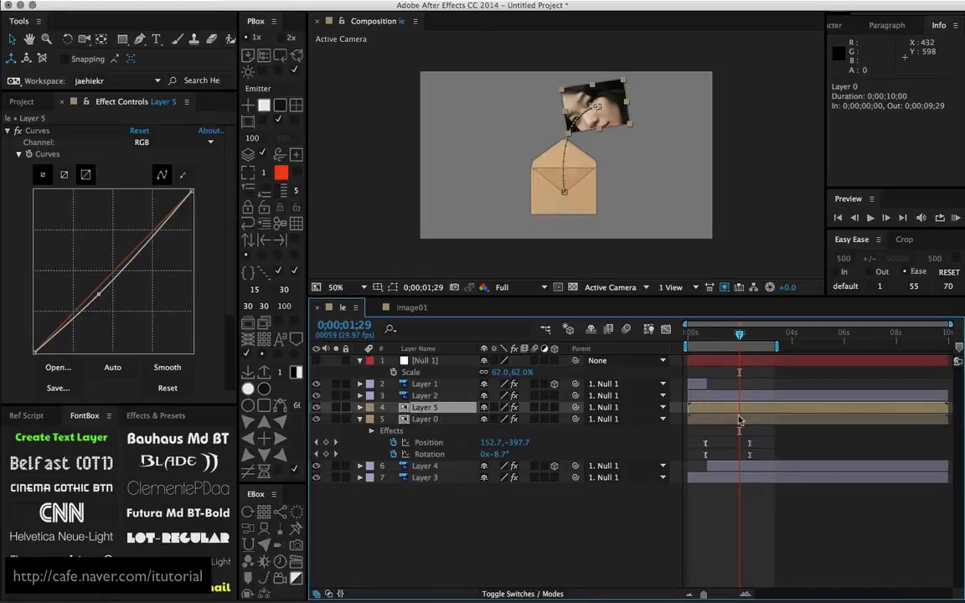
pyautogui.press('u')
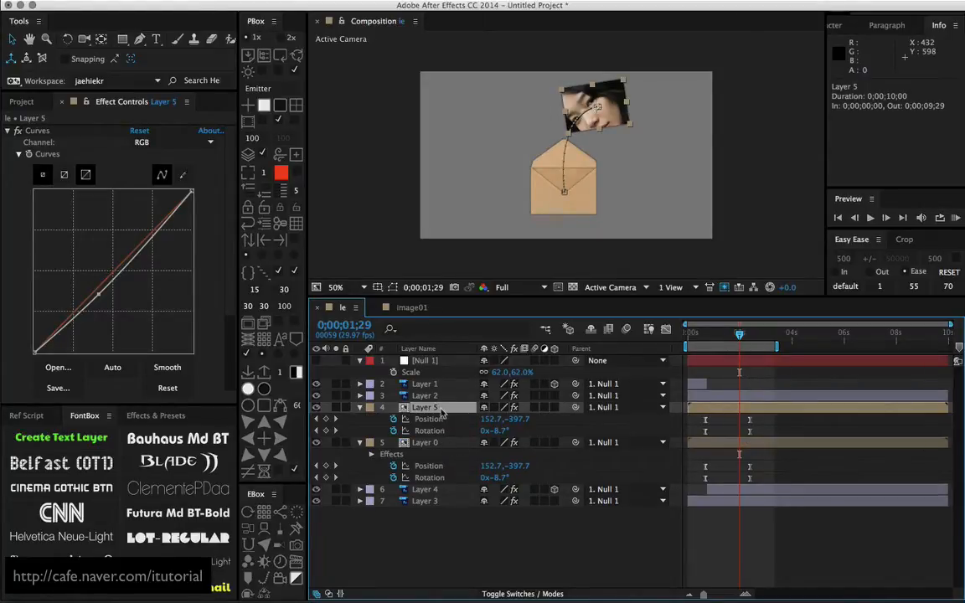
pyautogui.click(435, 445)
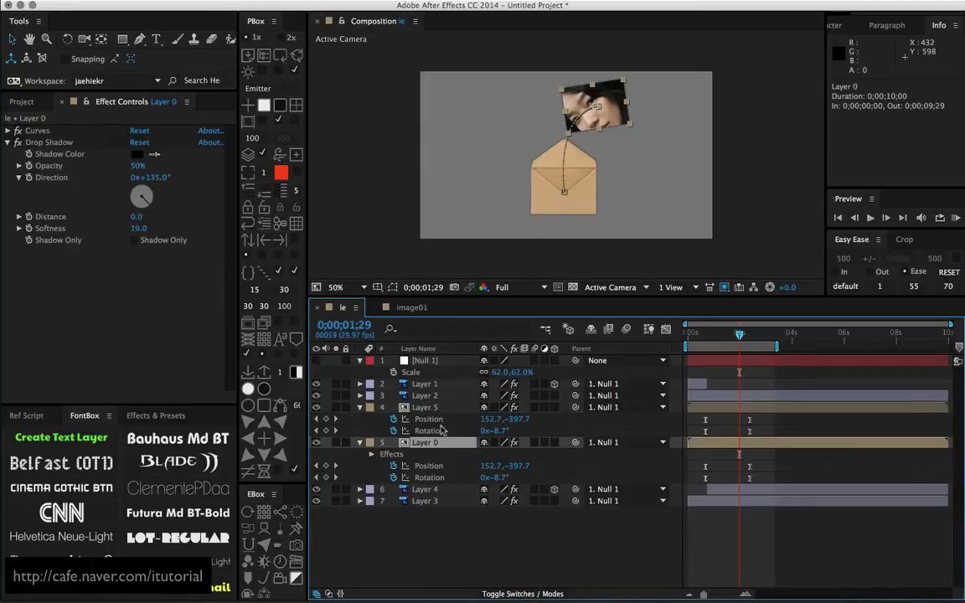
pyautogui.click(445, 432)
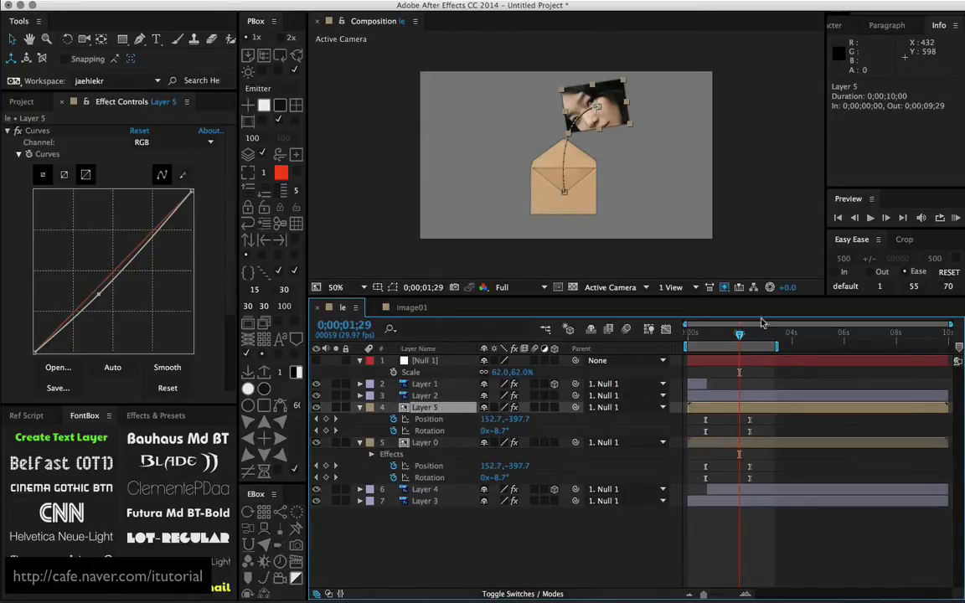
# Shift all of Layer 0's Position and Rotation keyframes later so the first pair sits at 0;00;01;03
pyautogui.moveTo(737, 333)
pyautogui.mouseDown()
pyautogui.moveTo(705, 341)
pyautogui.moveTo(723, 343)
pyautogui.mouseUp()
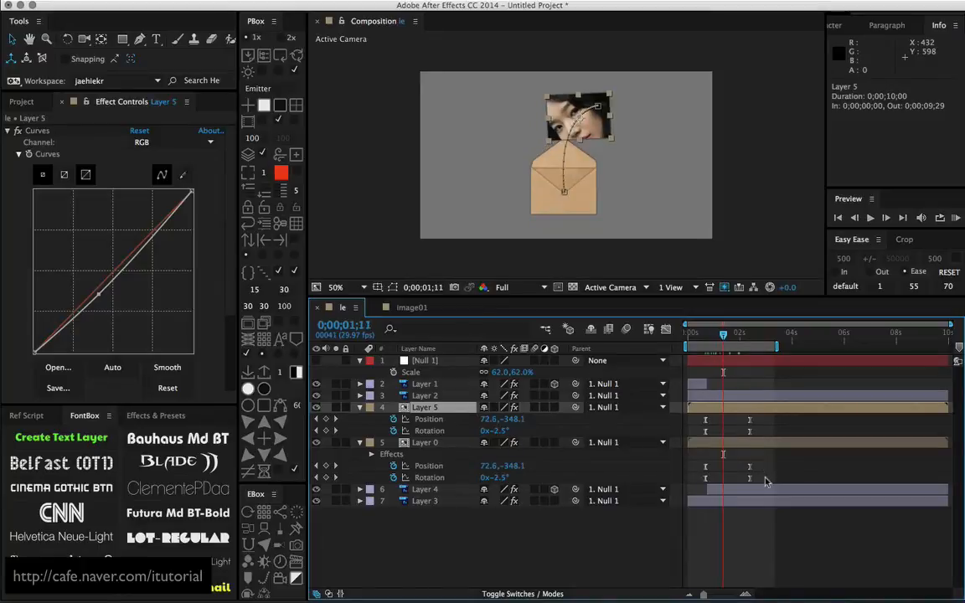
pyautogui.moveTo(764, 461); pyautogui.dragTo(719, 469)
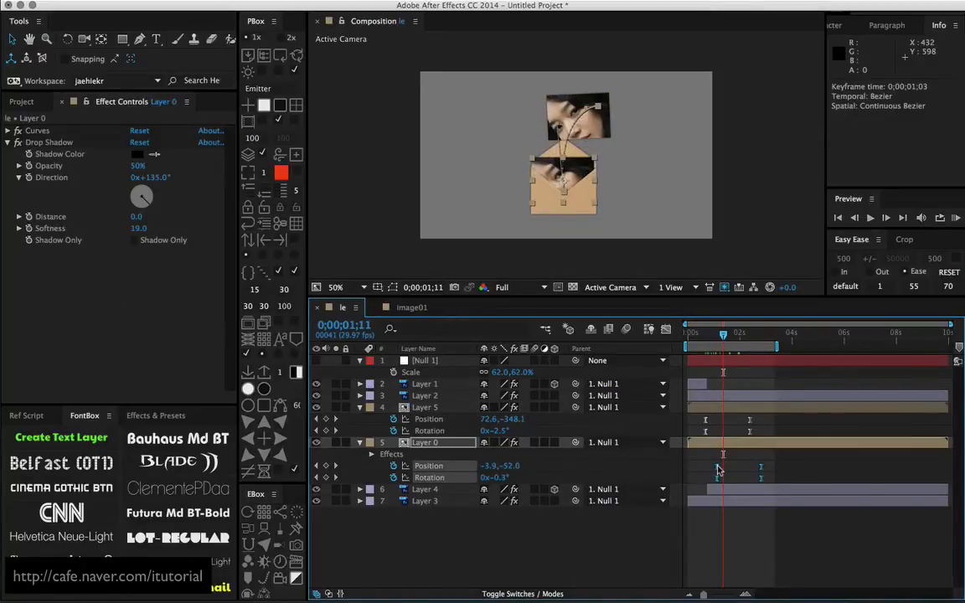
# At 0;00;02;25, move Layer 0's photo to the upper left of the envelope, about -238.7, -454.8, and set its Rotation to 5°
pyautogui.moveTo(722, 337); pyautogui.dragTo(760, 337)
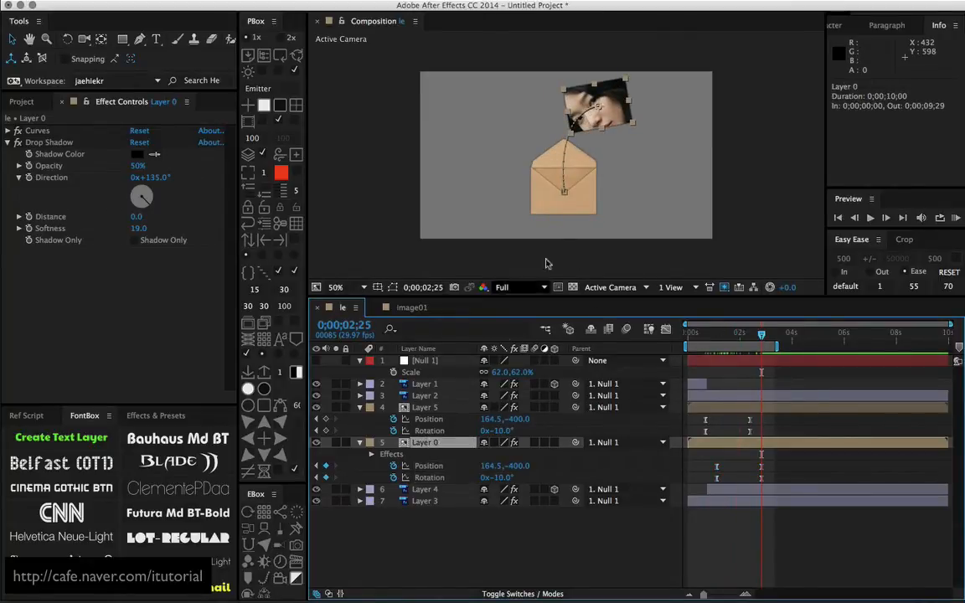
pyautogui.moveTo(611, 113); pyautogui.dragTo(531, 99)
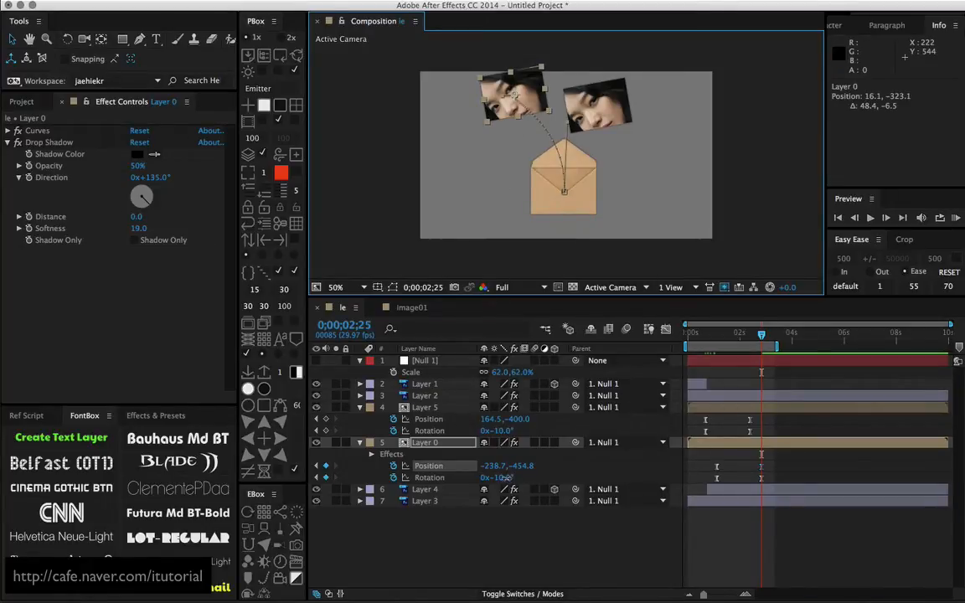
pyautogui.moveTo(504, 477); pyautogui.dragTo(520, 479)
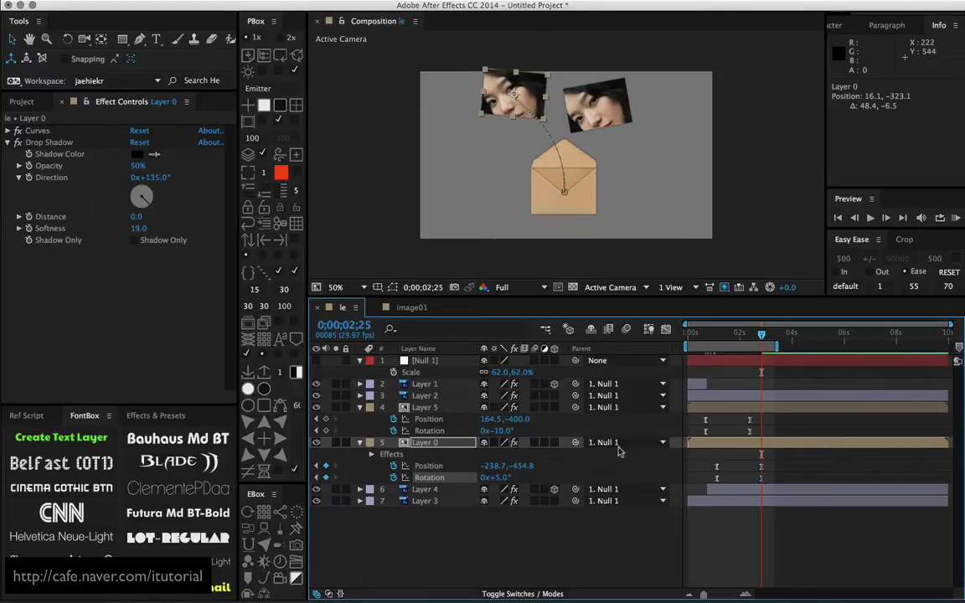
# Add a middle Rotation keyframe to Layer 0 at 0;00;01;22 with a value of -8.4° and check the photo's swing up to 0;00;02;25
pyautogui.moveTo(759, 335); pyautogui.dragTo(736, 339)
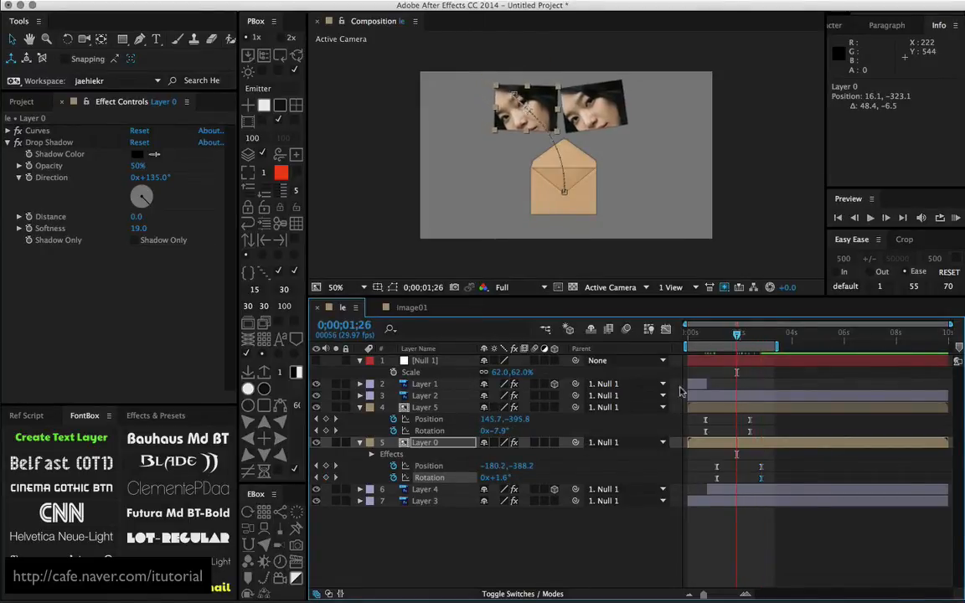
pyautogui.moveTo(500, 475); pyautogui.dragTo(503, 477)
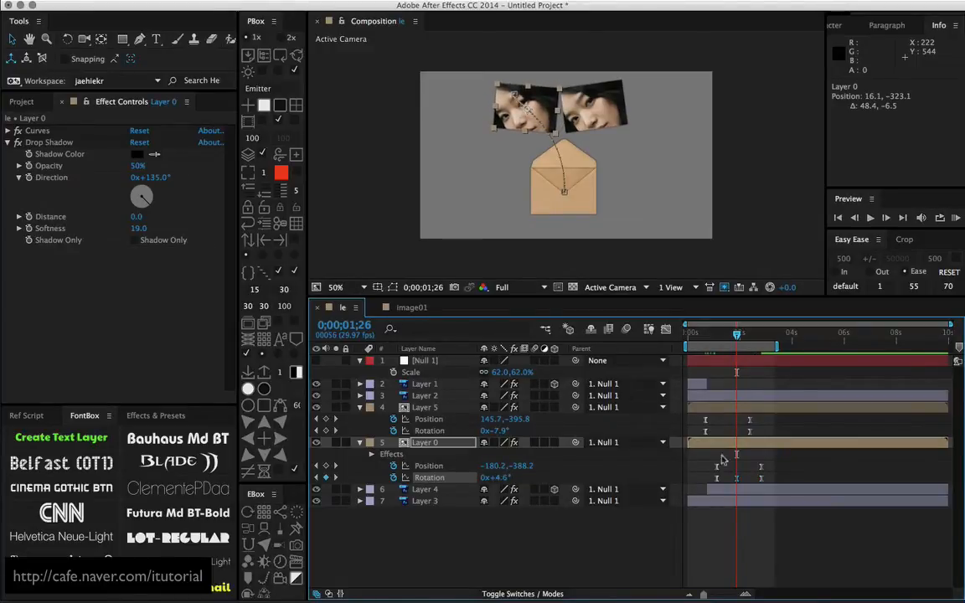
pyautogui.moveTo(737, 478); pyautogui.dragTo(734, 478)
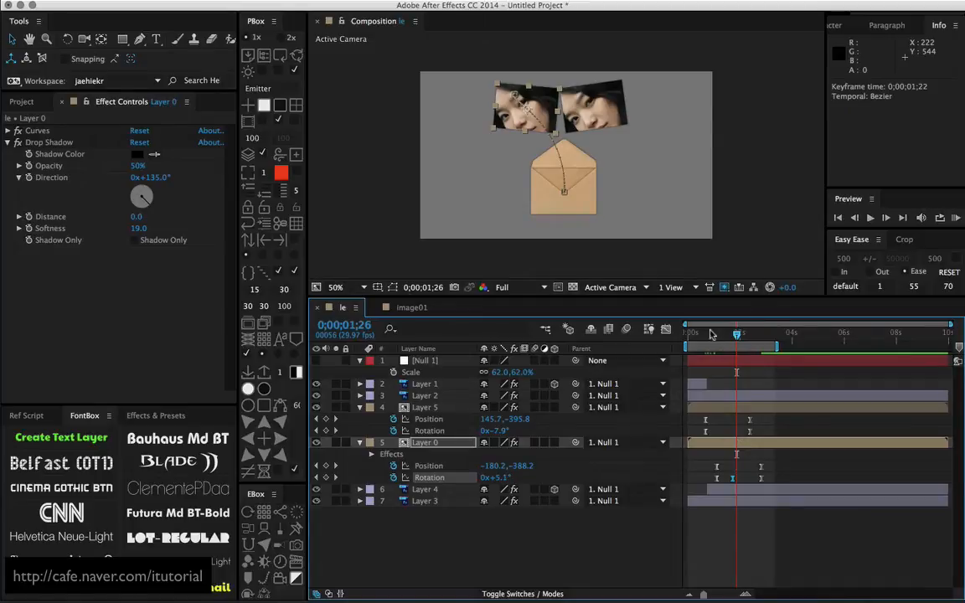
pyautogui.moveTo(710, 334); pyautogui.dragTo(733, 337)
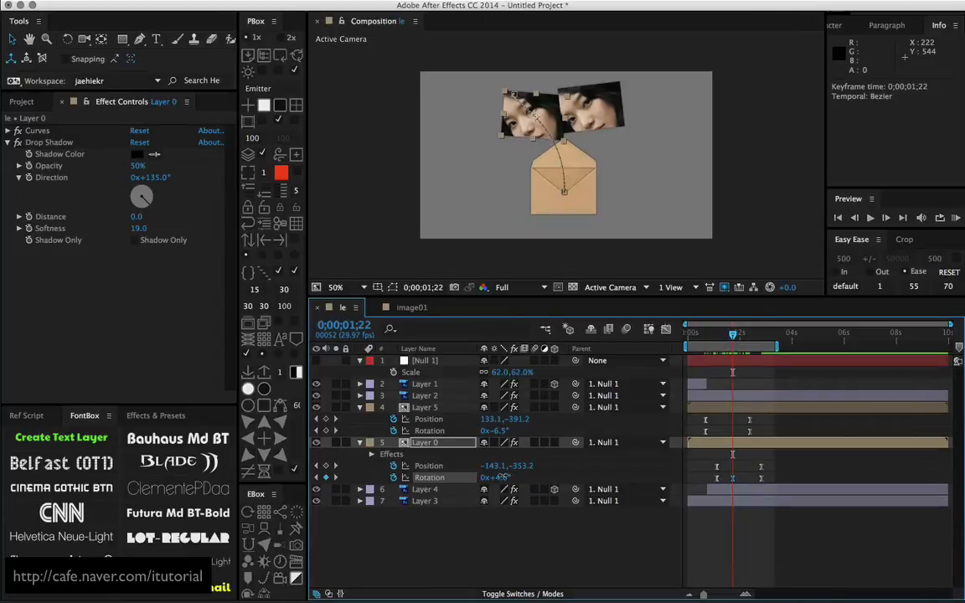
pyautogui.moveTo(499, 477); pyautogui.dragTo(493, 476)
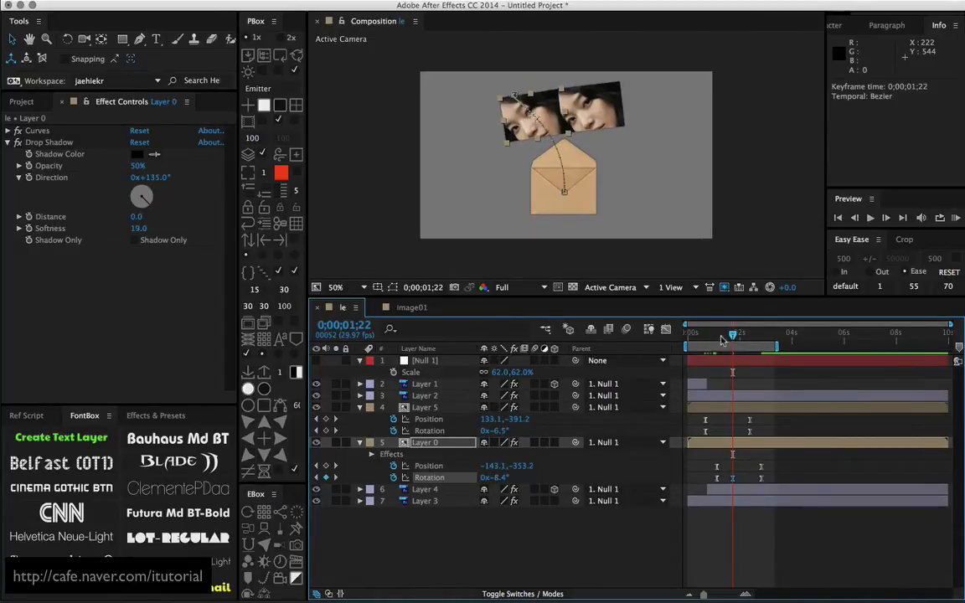
pyautogui.press('space')
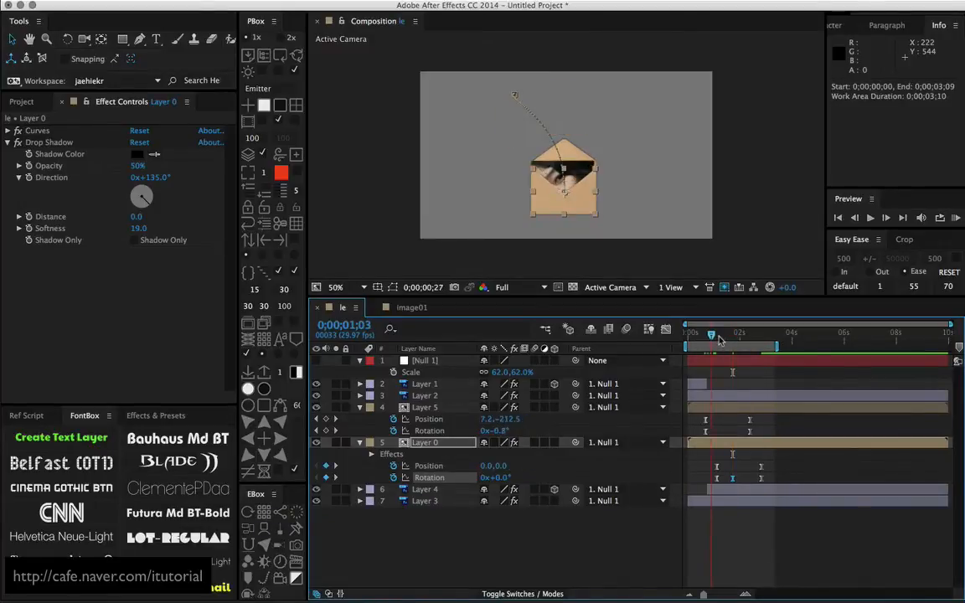
pyautogui.moveTo(720, 339); pyautogui.dragTo(759, 337)
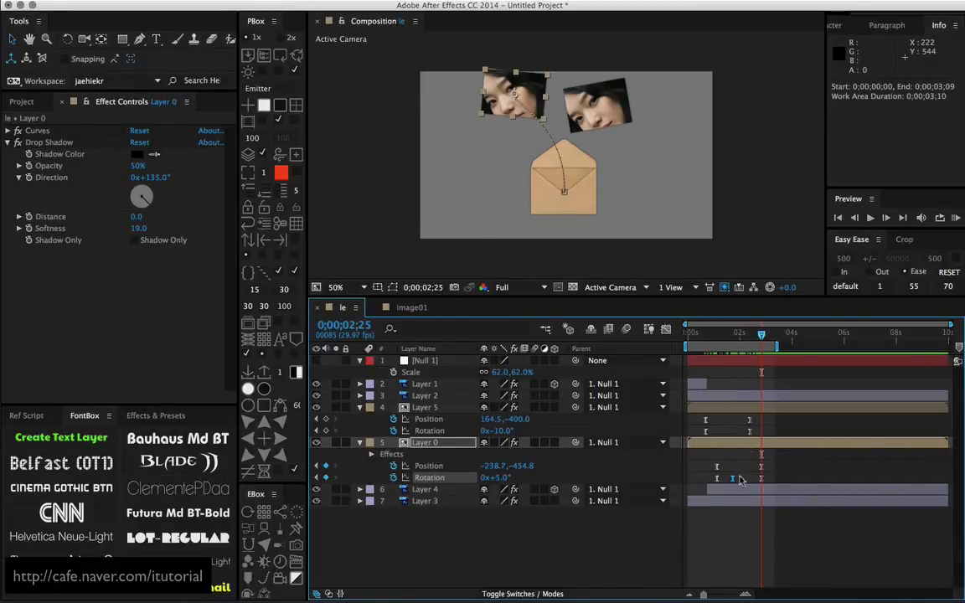
# Reshape Layer 0's curved motion path at 100% magnification by adjusting the direction handles of its end and start keyframes
pyautogui.click(737, 336)
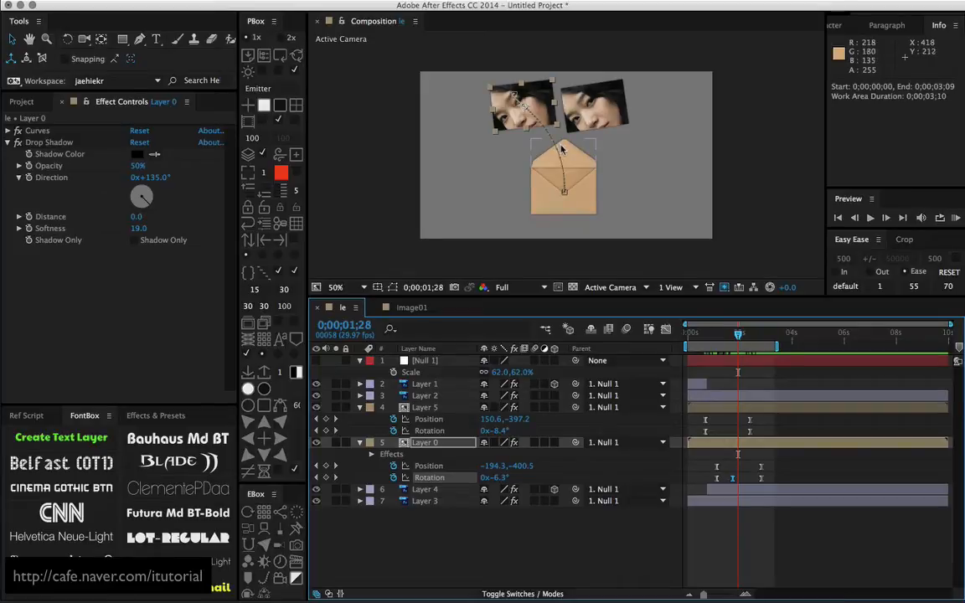
pyautogui.scroll(1, 562, 150)
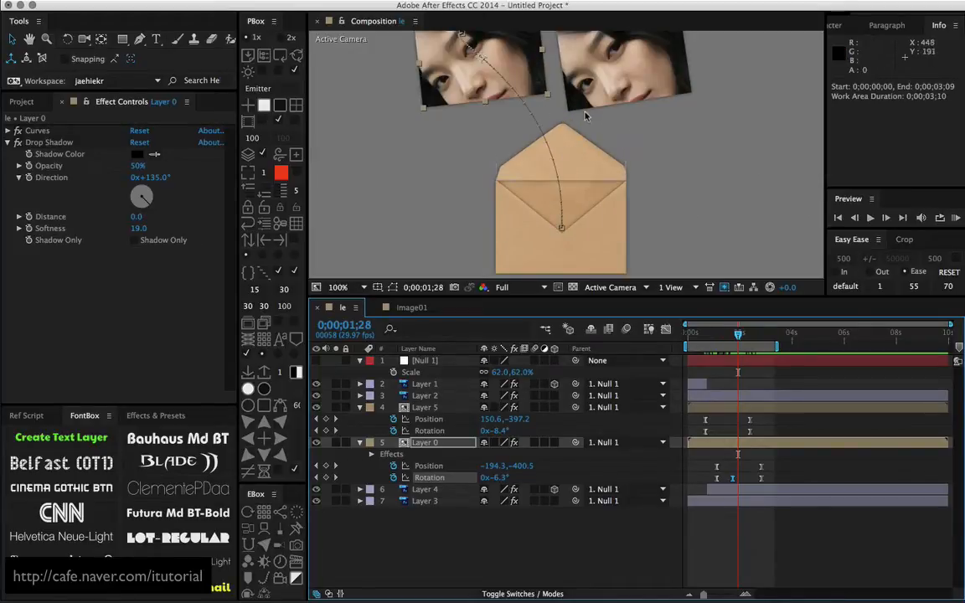
pyautogui.press('space')
pyautogui.moveTo(524, 94); pyautogui.dragTo(541, 137)
pyautogui.click(474, 82)
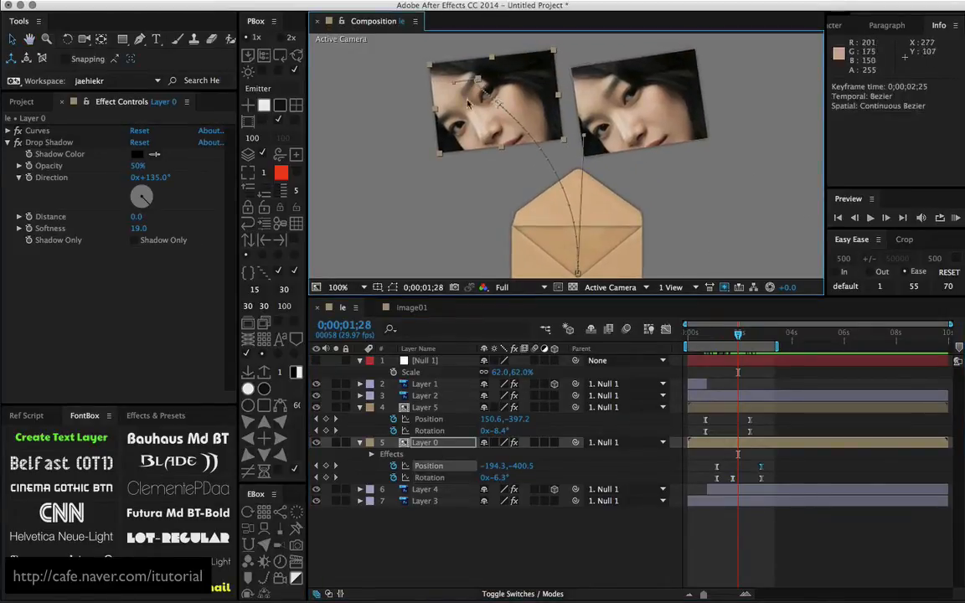
pyautogui.moveTo(454, 86); pyautogui.dragTo(467, 79)
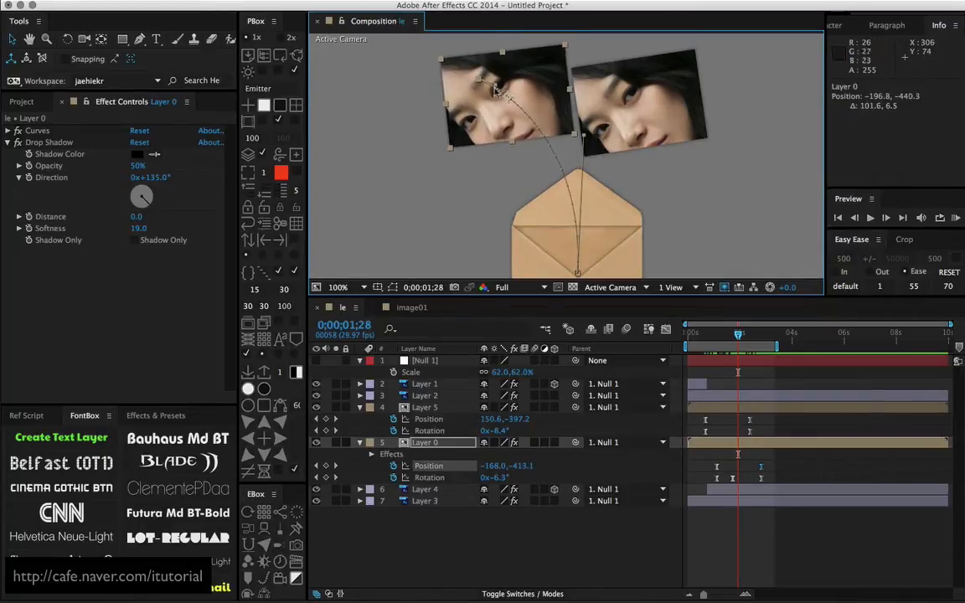
pyautogui.moveTo(590, 139); pyautogui.dragTo(585, 141)
# Move Layer 0's middle Rotation keyframe to 0;00;01;19 and bend the start of its motion path further upward and to the right
pyautogui.moveTo(734, 335)
pyautogui.mouseDown()
pyautogui.moveTo(703, 341)
pyautogui.moveTo(732, 338)
pyautogui.mouseUp()
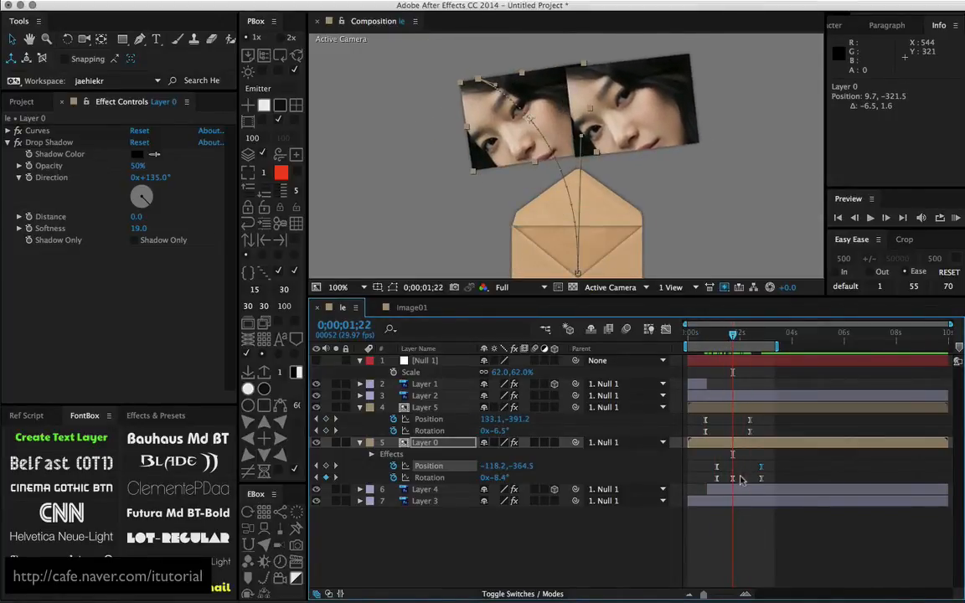
pyautogui.moveTo(733, 478); pyautogui.dragTo(730, 478)
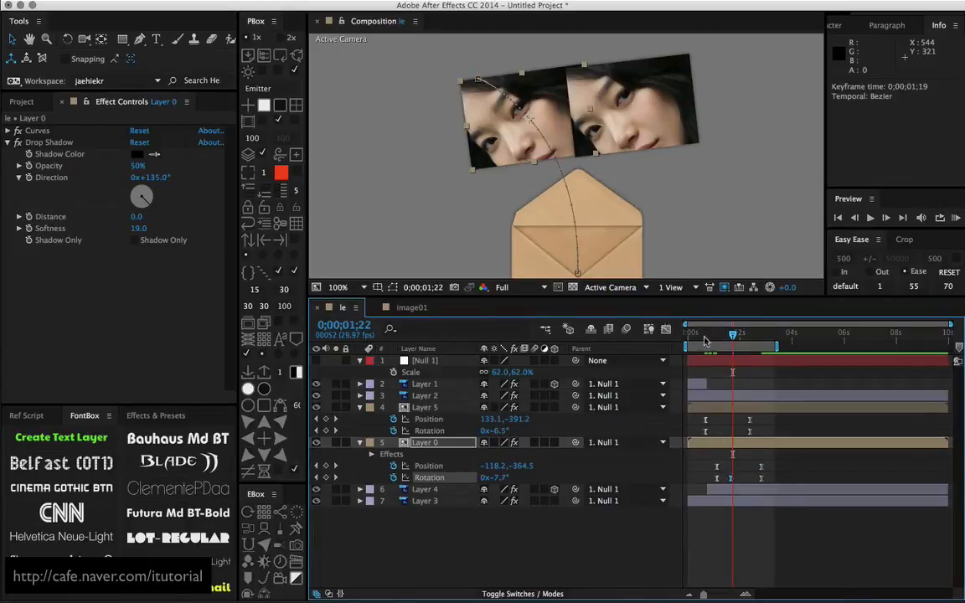
pyautogui.moveTo(705, 341); pyautogui.dragTo(728, 335)
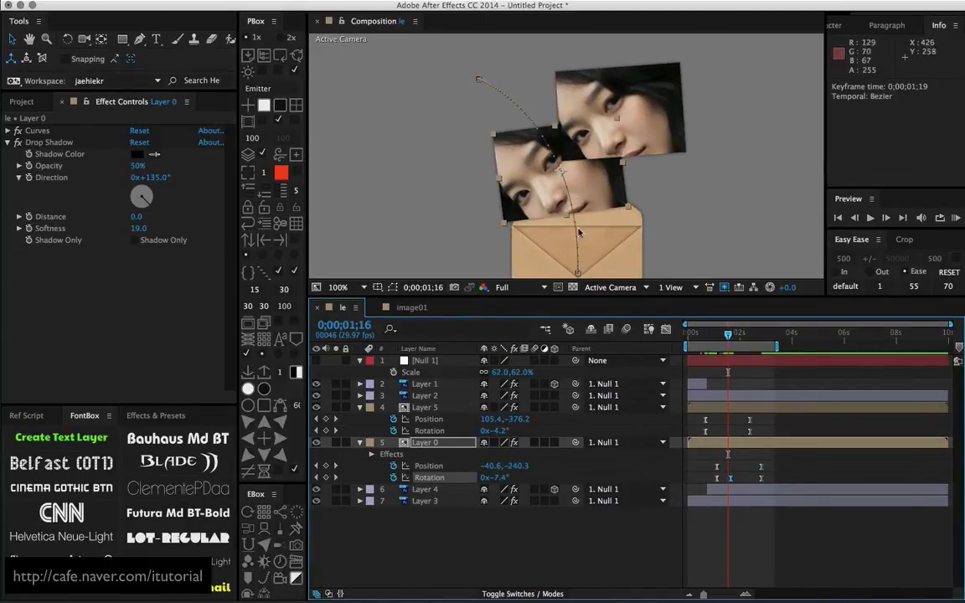
pyautogui.click(584, 168)
pyautogui.moveTo(580, 143); pyautogui.dragTo(605, 184)
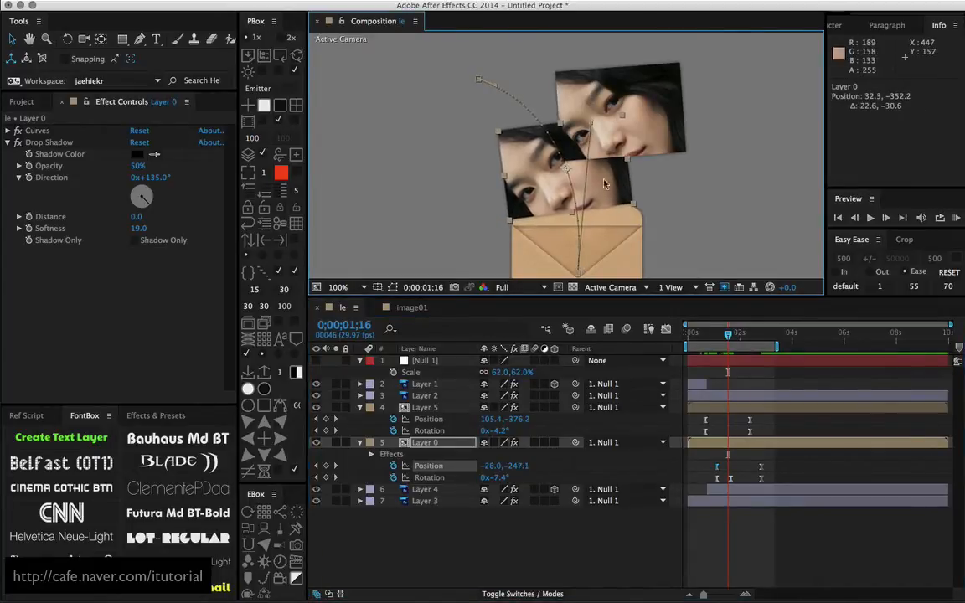
# Move Layer 0's middle Rotation keyframe to 0;00;01;17 and check the flight up to 0;00;02;07
pyautogui.click(719, 478)
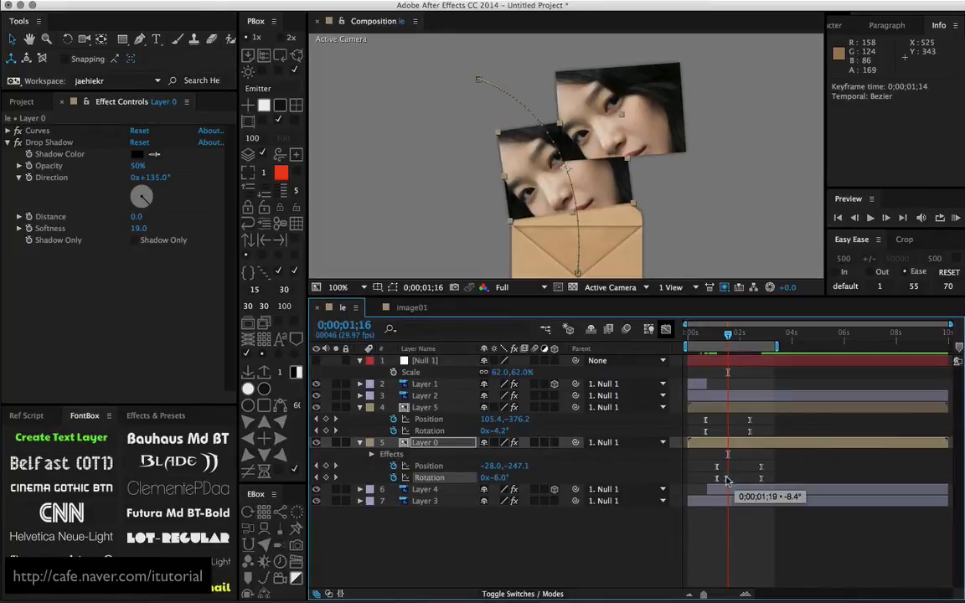
pyautogui.moveTo(724, 481); pyautogui.dragTo(728, 482)
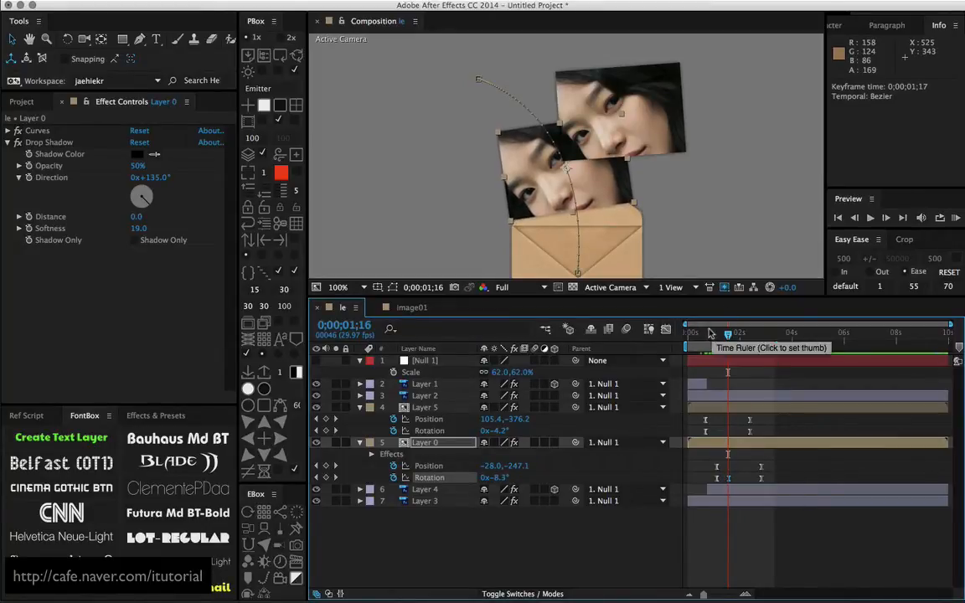
pyautogui.moveTo(710, 333); pyautogui.dragTo(748, 342)
pyautogui.scroll(-1, 672, 224)
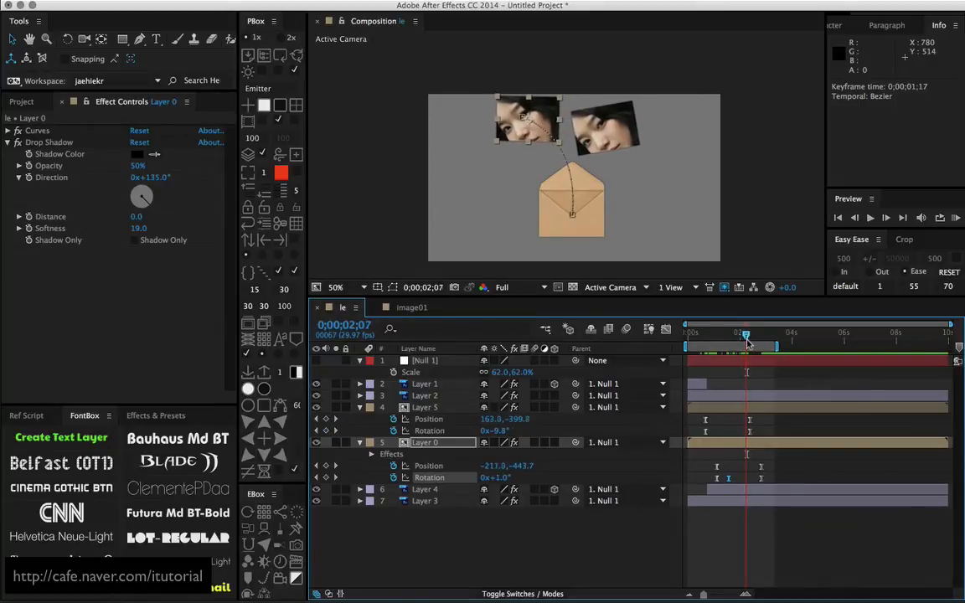
# Duplicate the image01 composition as image02 and replace Layer 0's source in the le composition with image02
pyautogui.click(435, 444)
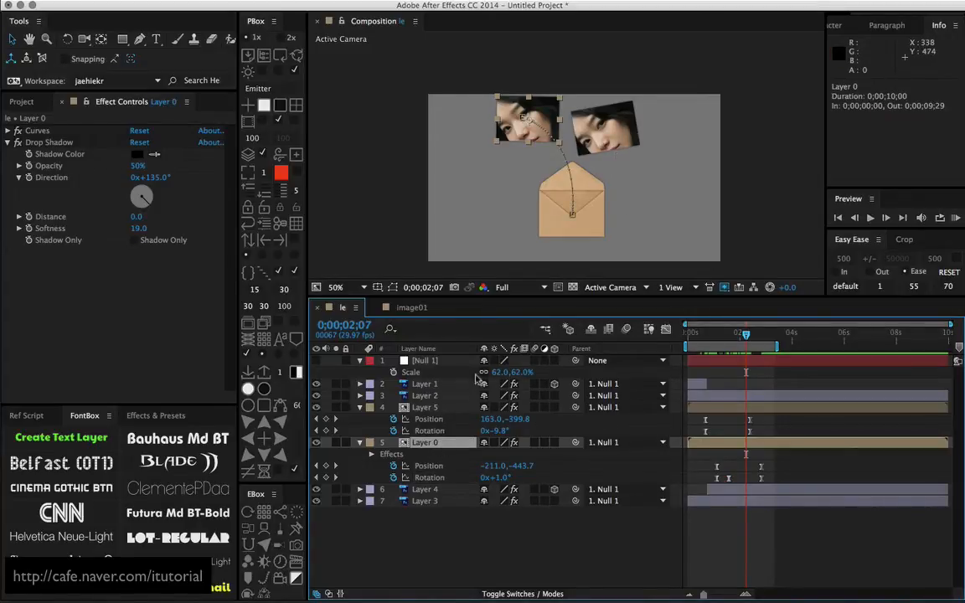
pyautogui.click(21, 101)
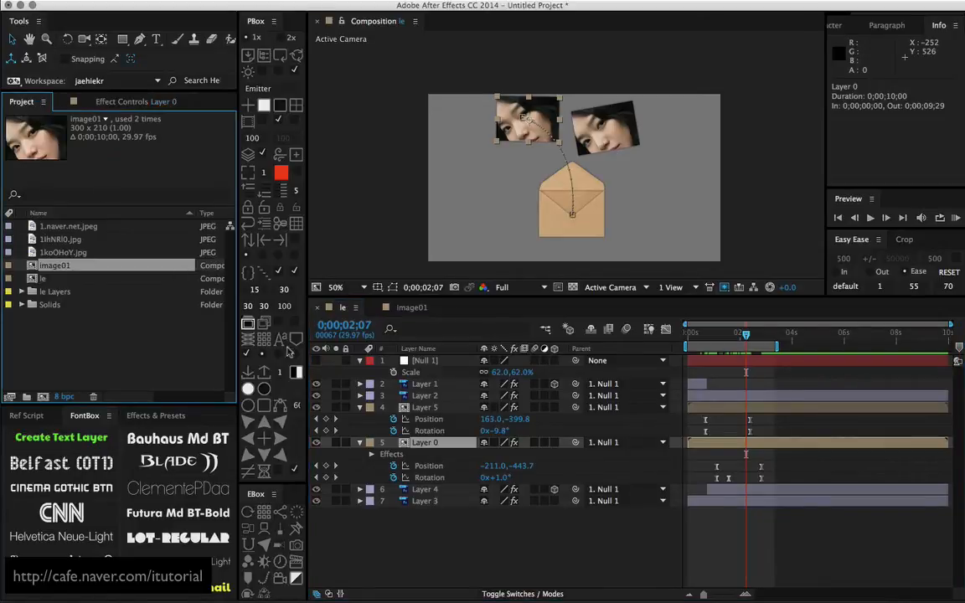
pyautogui.click(71, 320)
pyautogui.click(37, 268)
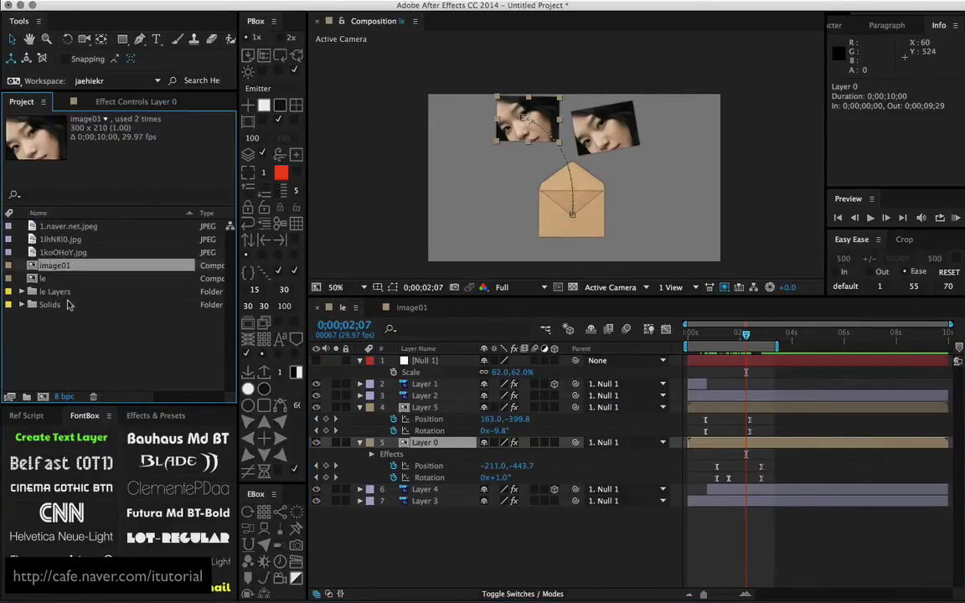
pyautogui.press('super+d')
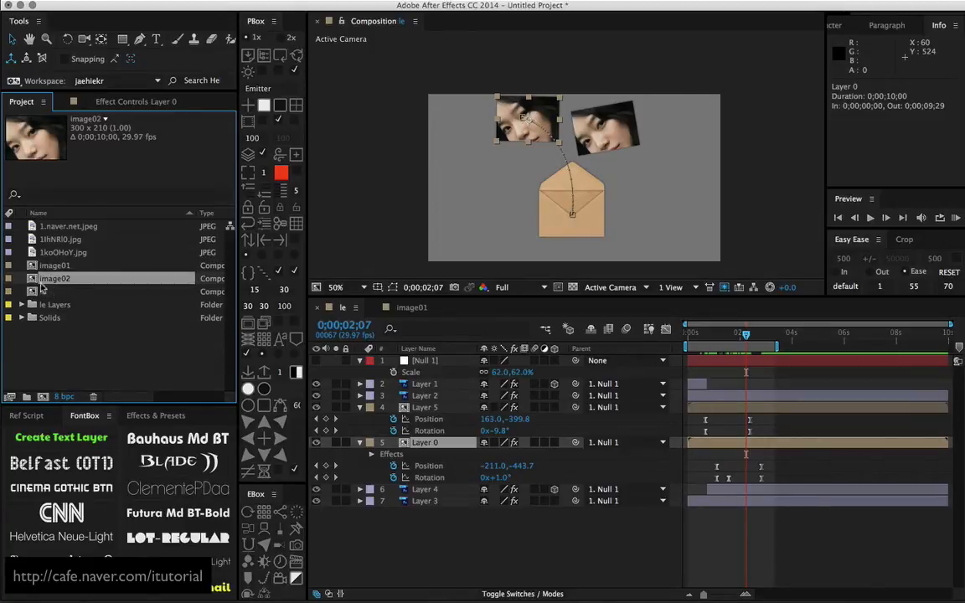
pyautogui.moveTo(35, 288); pyautogui.dragTo(344, 388)
pyautogui.moveTo(425, 448); pyautogui.dragTo(425, 458)
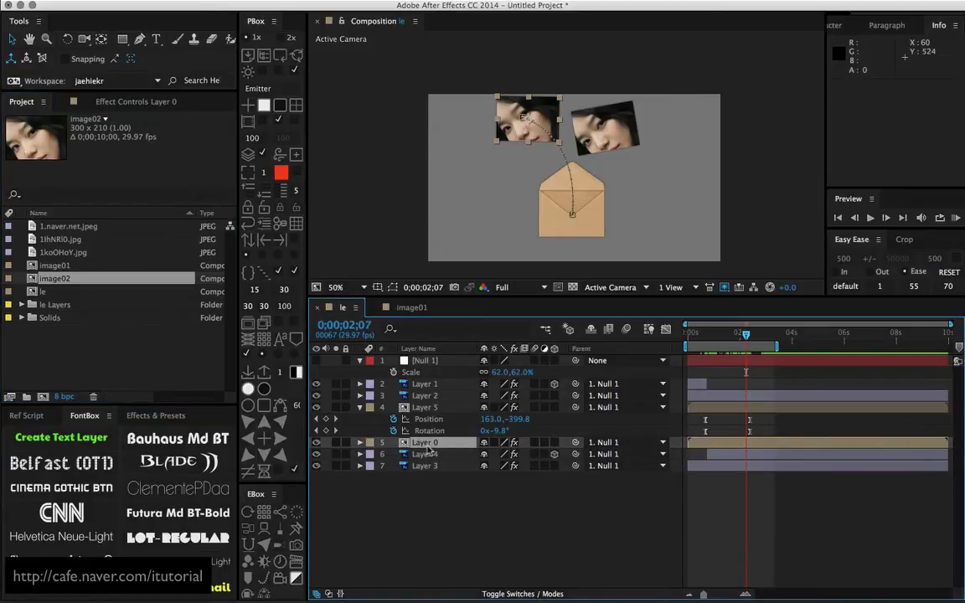
# In the image02 composition, add the 1IhNRl0.jpg photo and delete the 1.naver.net.jpeg layer
pyautogui.doubleClick(57, 281)
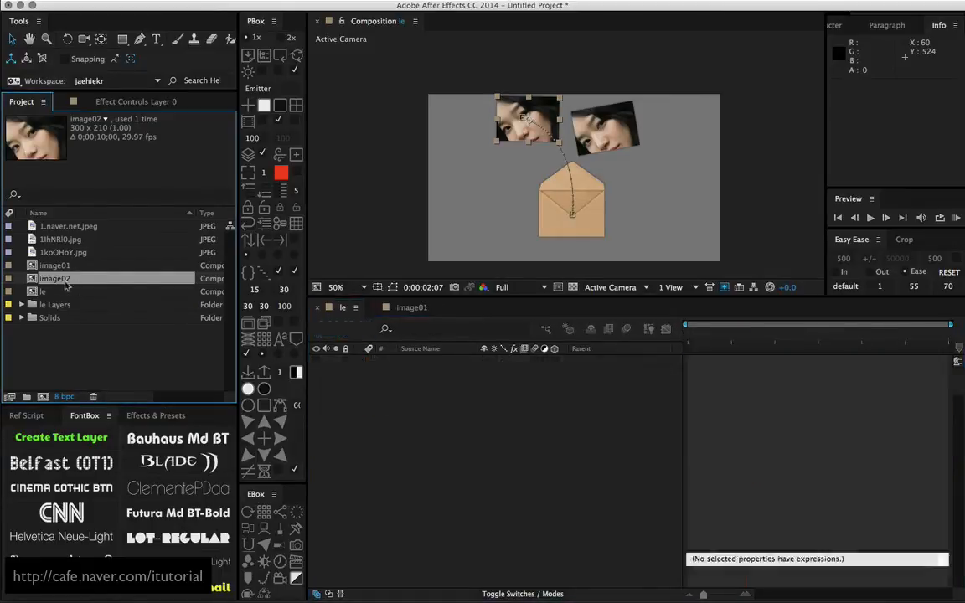
pyautogui.click(63, 238)
pyautogui.moveTo(65, 242); pyautogui.dragTo(447, 379)
pyautogui.click(444, 373)
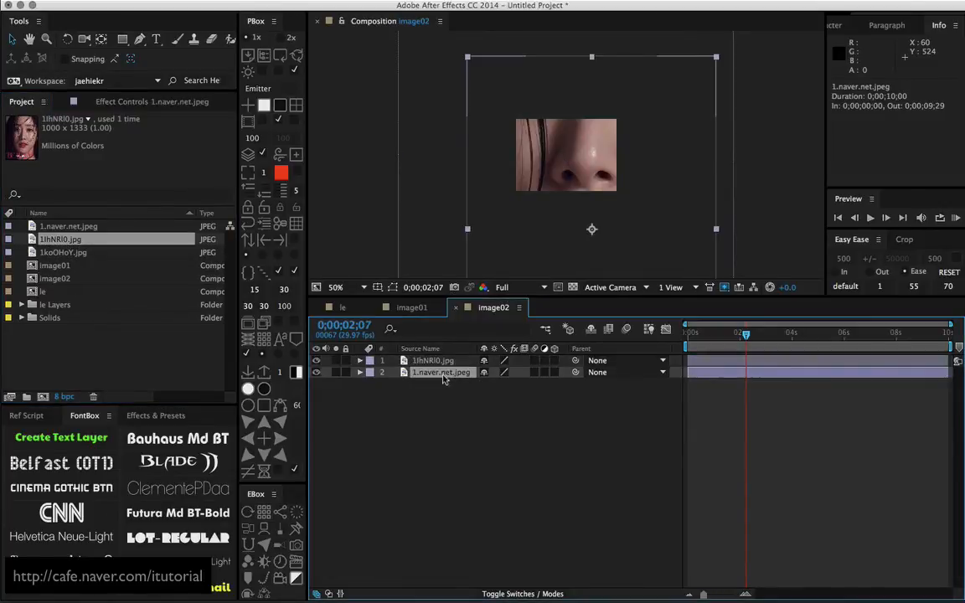
pyautogui.press('Delete')
# Scale the 1IhNRl0.jpg layer to 44% and place it at 128, 223 so the eyes fill the image02 frame
pyautogui.moveTo(585, 137); pyautogui.dragTo(582, 215)
pyautogui.press('s')
pyautogui.moveTo(506, 375); pyautogui.dragTo(478, 377)
pyautogui.moveTo(555, 263); pyautogui.dragTo(550, 226)
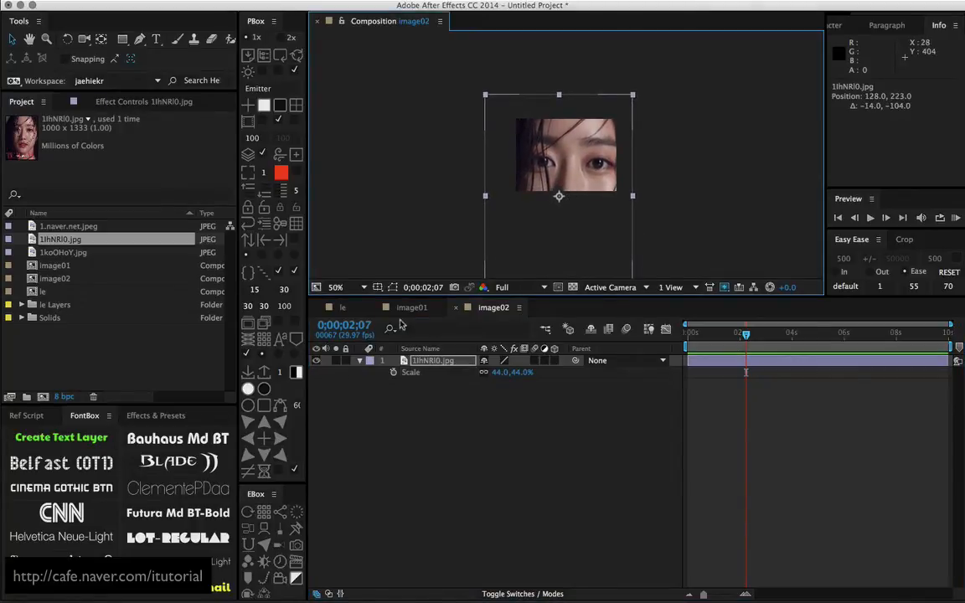
# Return to the le composition and check the two photos flying out of the envelope
pyautogui.click(342, 308)
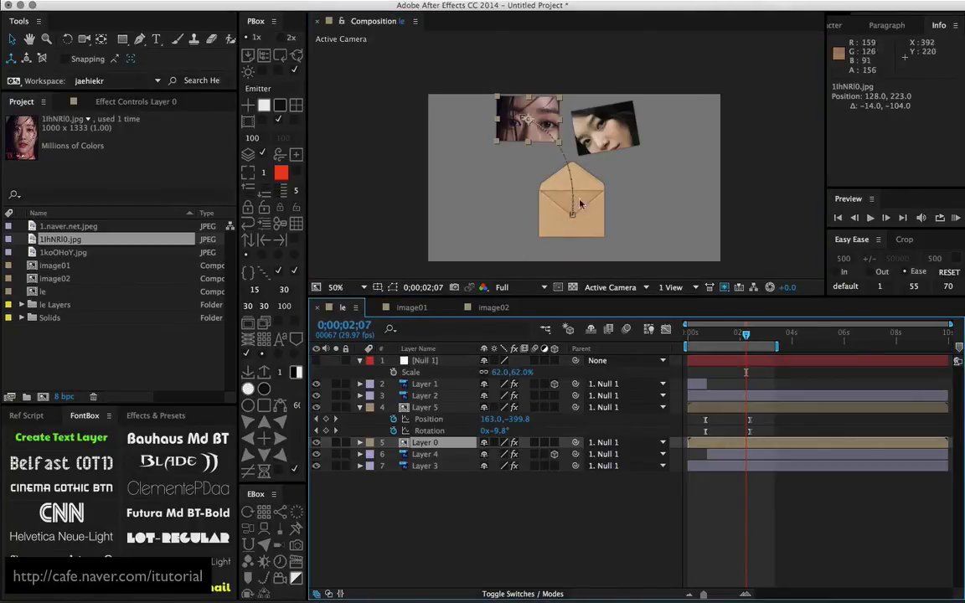
pyautogui.moveTo(744, 335); pyautogui.dragTo(714, 343)
pyautogui.press('space')
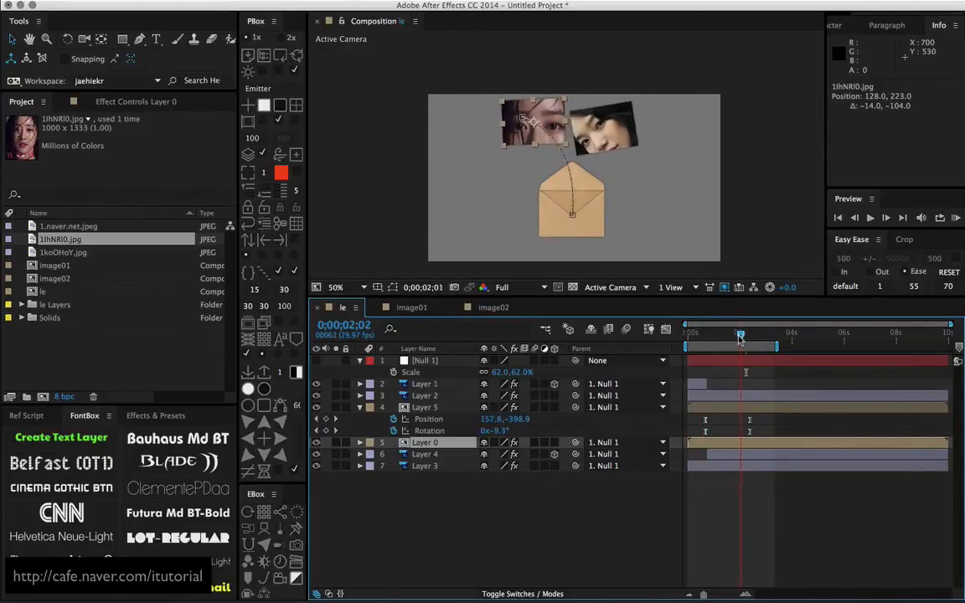
# Set the le composition's background to white, with the photos shown at 0;00;02;19
pyautogui.click(280, 56)
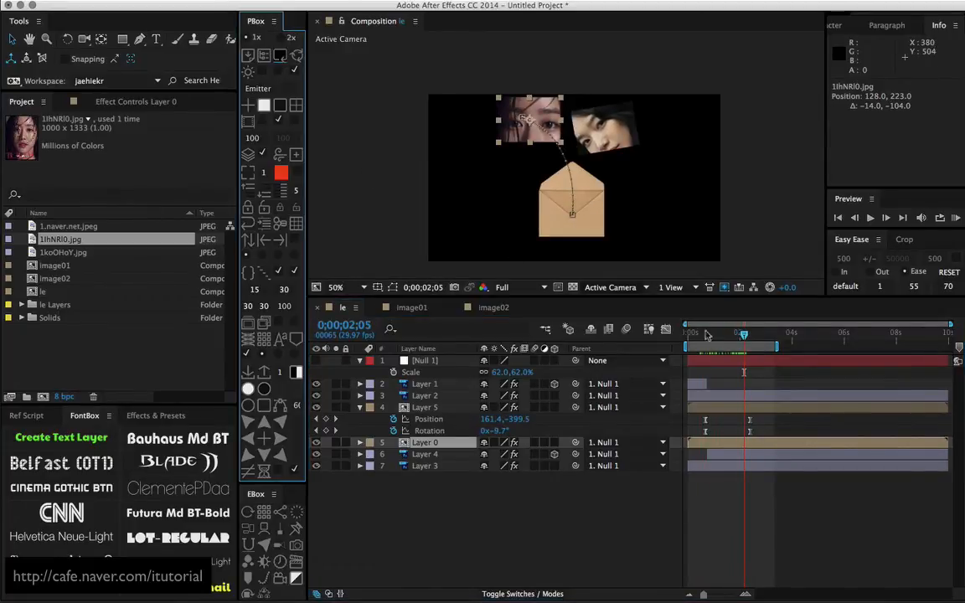
pyautogui.moveTo(742, 341)
pyautogui.mouseDown()
pyautogui.moveTo(712, 340)
pyautogui.moveTo(756, 339)
pyautogui.mouseUp()
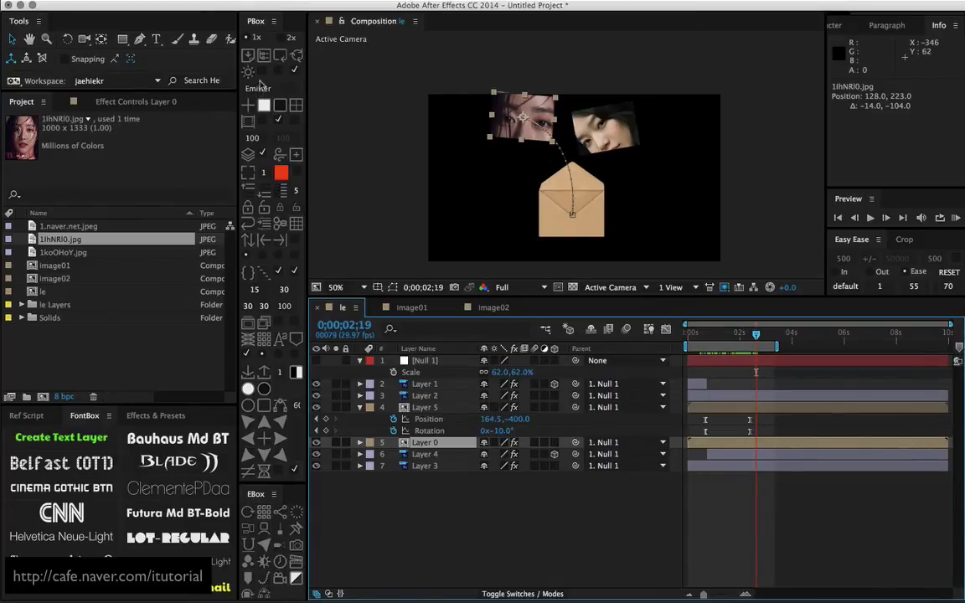
pyautogui.click(281, 57)
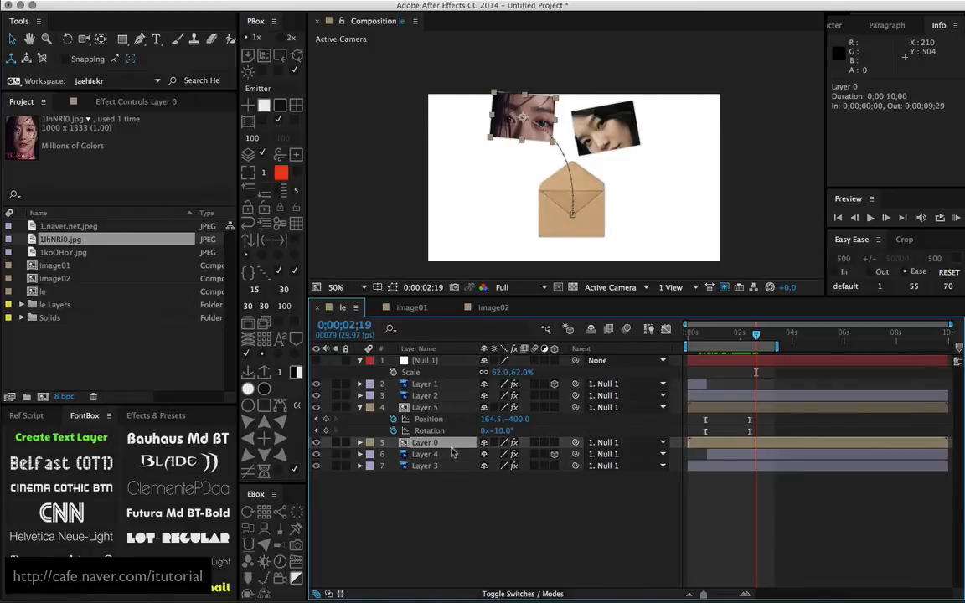
# Duplicate Layer 0 for a third photo and reveal the duplicate's Position and Rotation keyframes
pyautogui.press('super+d')
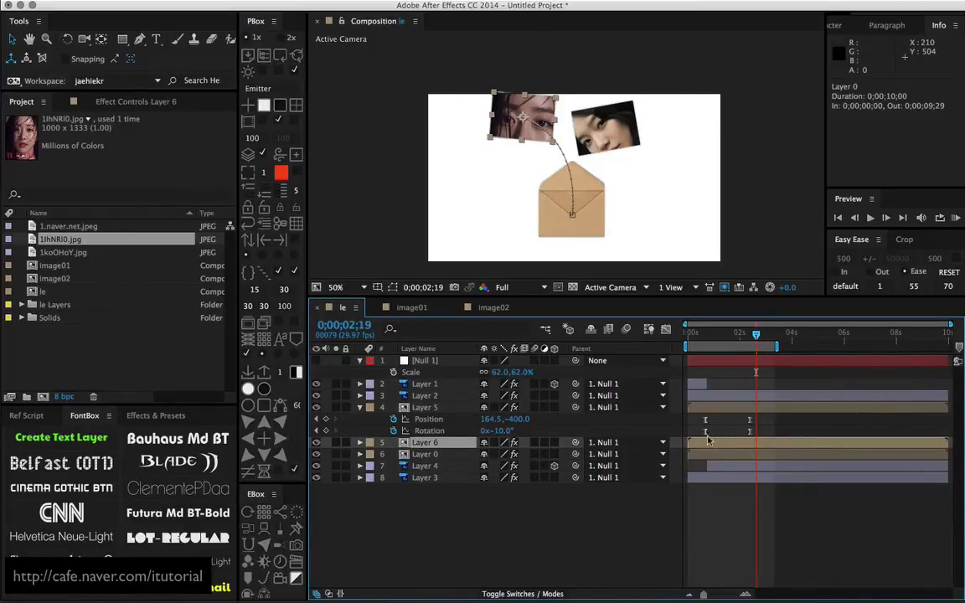
pyautogui.press('u')
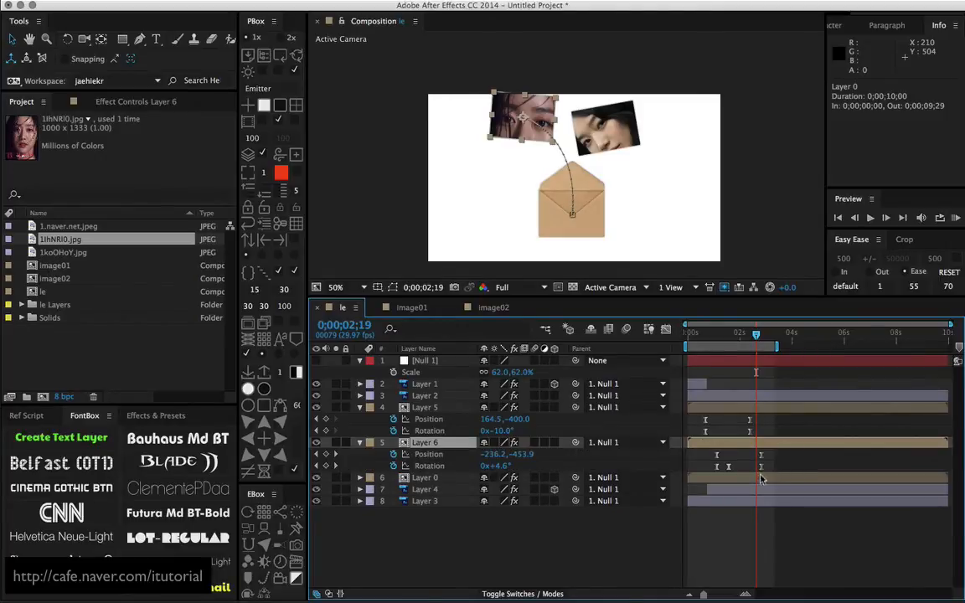
# Reveal Layer 0's keyframes and shift its Position and Rotation keyframes later so they start at 0;00;01;23
pyautogui.click(758, 478)
pyautogui.press('u')
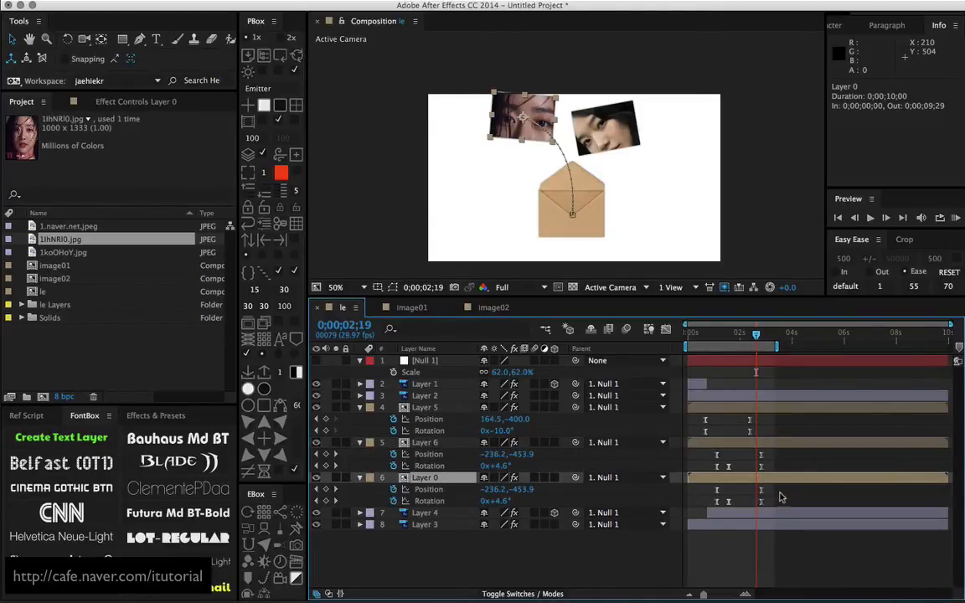
pyautogui.moveTo(786, 492); pyautogui.dragTo(733, 492)
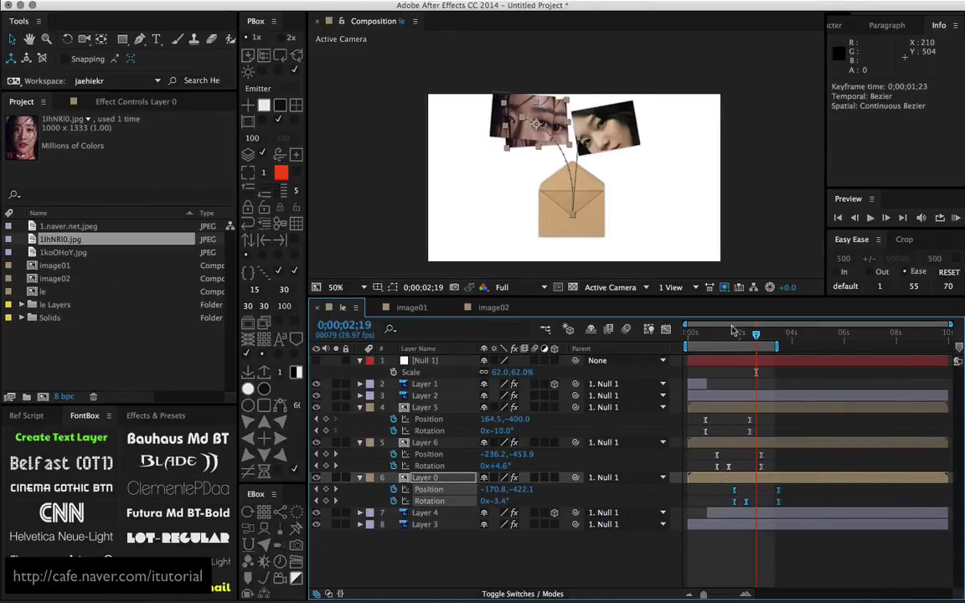
pyautogui.moveTo(720, 333); pyautogui.dragTo(750, 335)
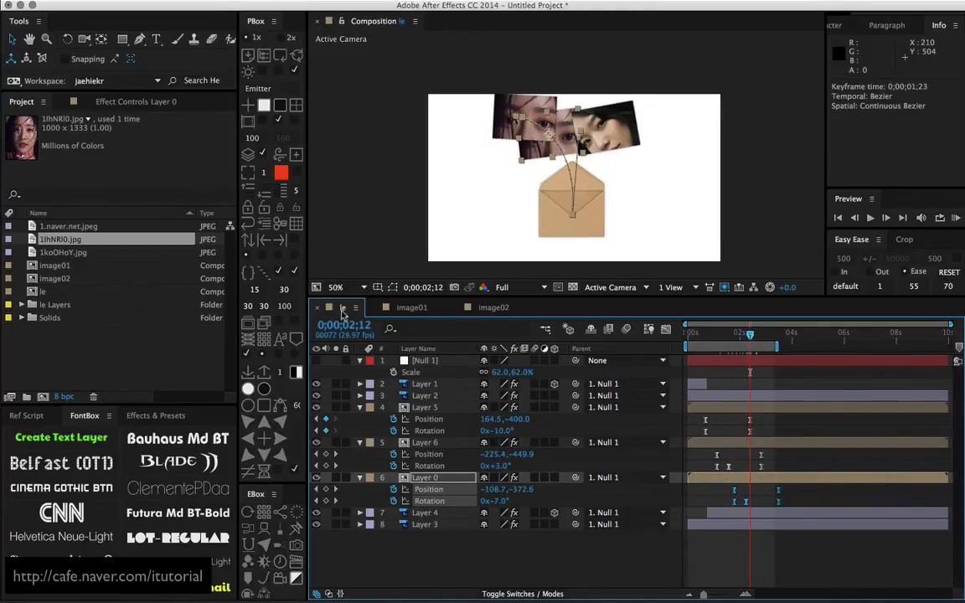
# Duplicate the image02 composition as image03 and replace Layer 0's source with image03
pyautogui.click(439, 479)
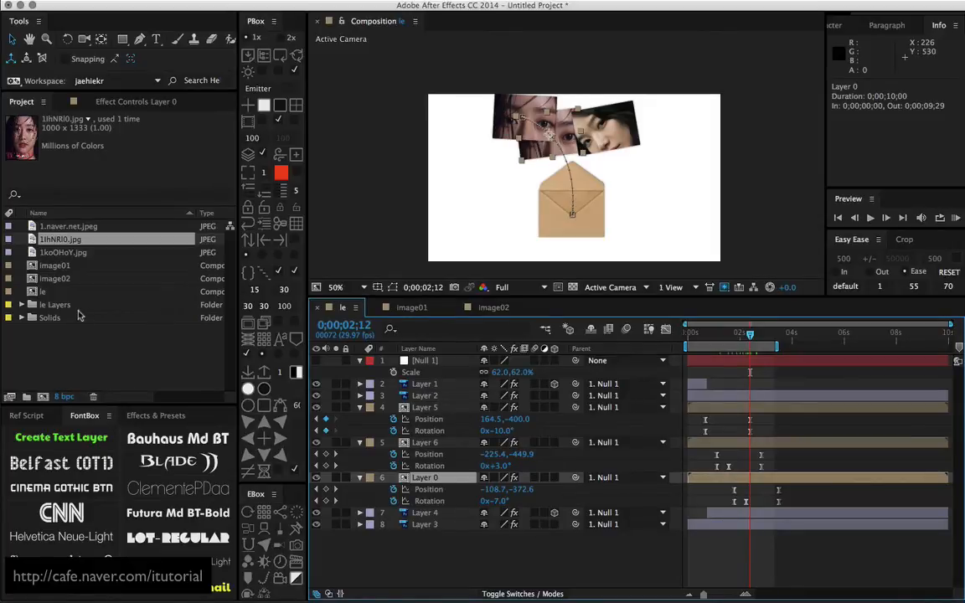
pyautogui.click(59, 340)
pyautogui.click(59, 279)
pyautogui.press('super+d')
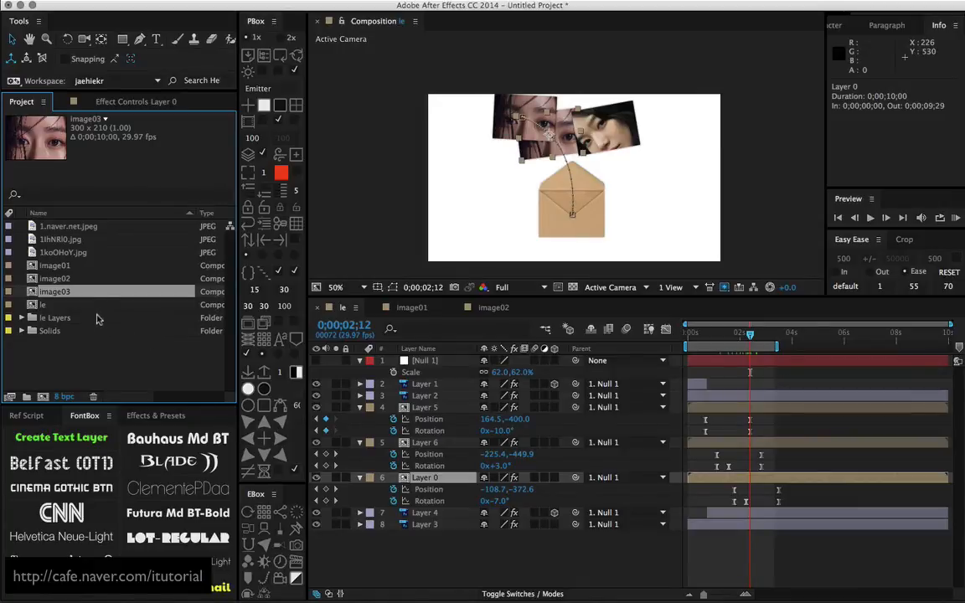
pyautogui.moveTo(71, 295); pyautogui.dragTo(379, 444)
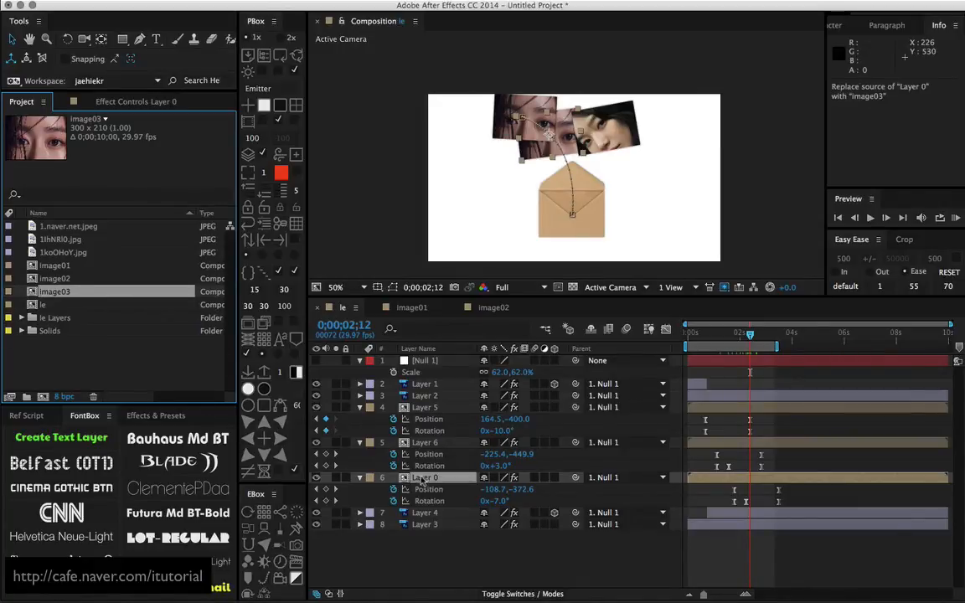
pyautogui.moveTo(423, 480); pyautogui.dragTo(423, 481)
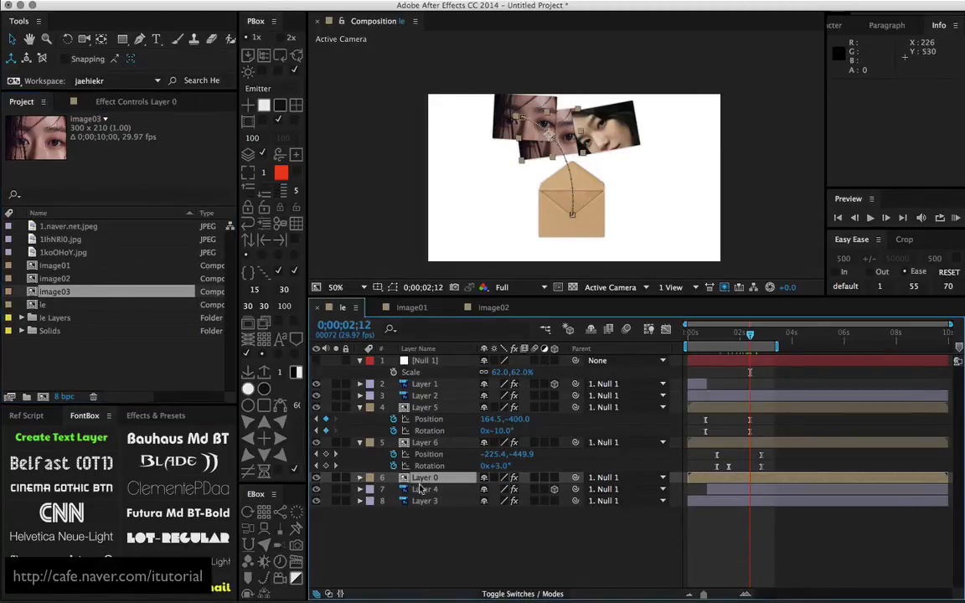
# Open the image03 composition and swap its 1IhNRl0.jpg layer for 1koOHoY.jpg
pyautogui.doubleClick(33, 292)
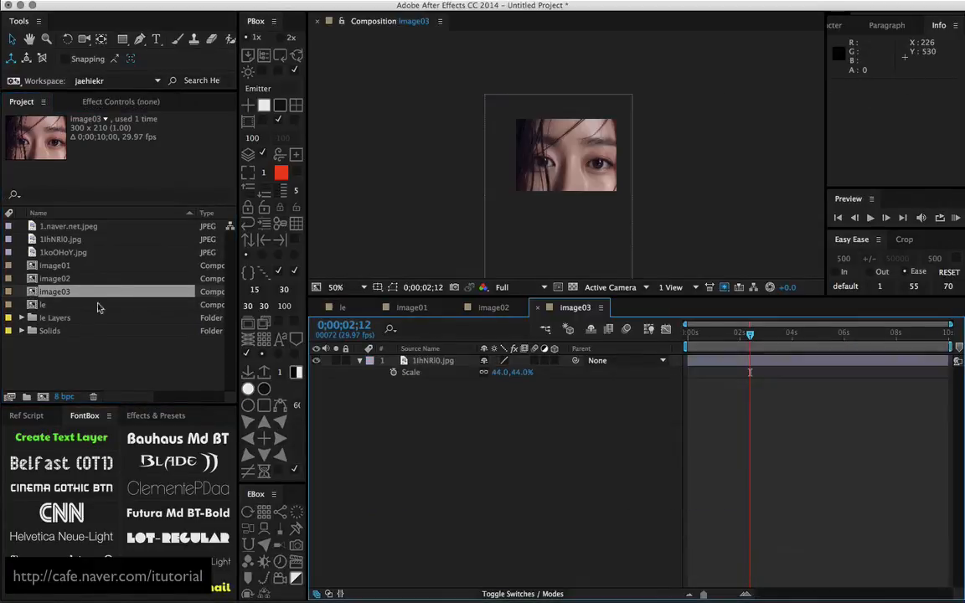
pyautogui.click(70, 253)
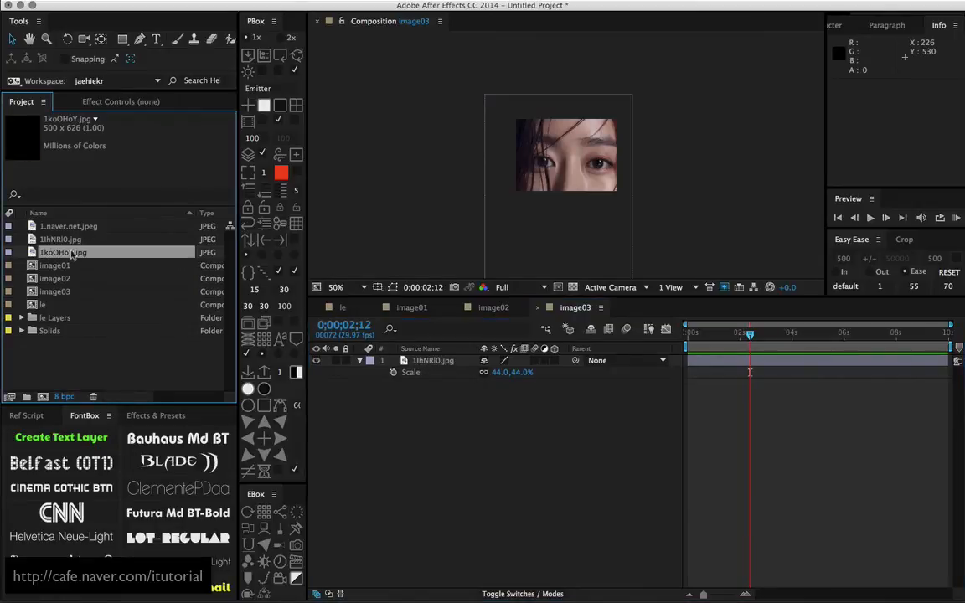
pyautogui.moveTo(65, 254); pyautogui.dragTo(442, 378)
pyautogui.click(442, 373)
pyautogui.press('Delete')
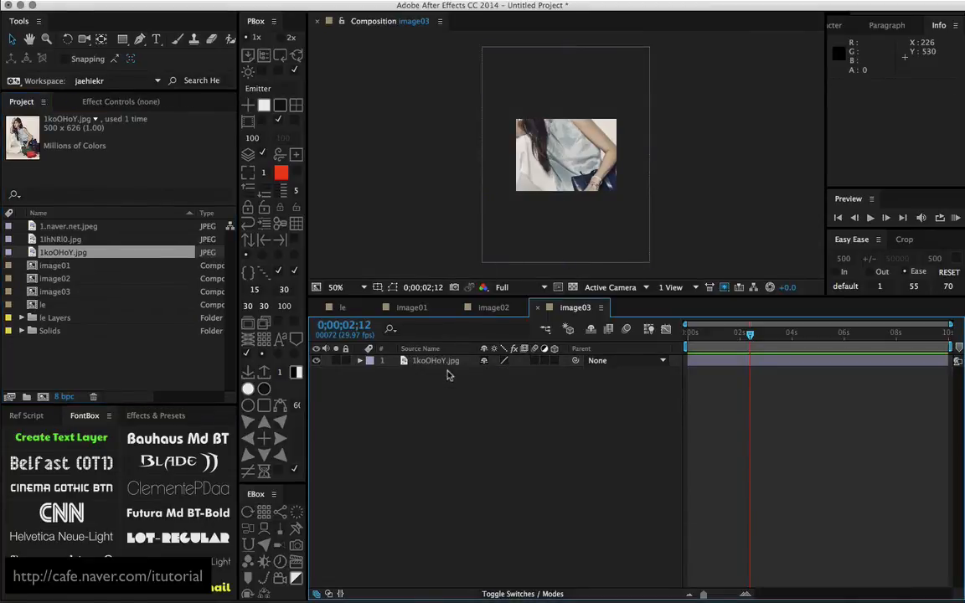
# Scale the 1koOHoY.jpg layer to 74%, place it at 152, 207, and return to the le composition
pyautogui.click(432, 362)
pyautogui.press('s')
pyautogui.moveTo(513, 372); pyautogui.dragTo(512, 348)
pyautogui.moveTo(501, 235); pyautogui.dragTo(502, 270)
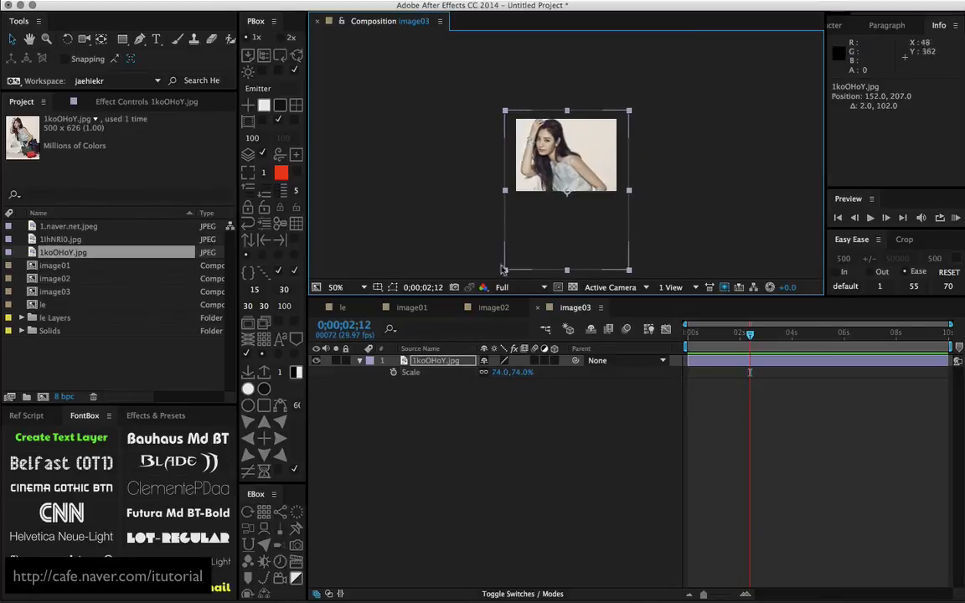
pyautogui.click(346, 309)
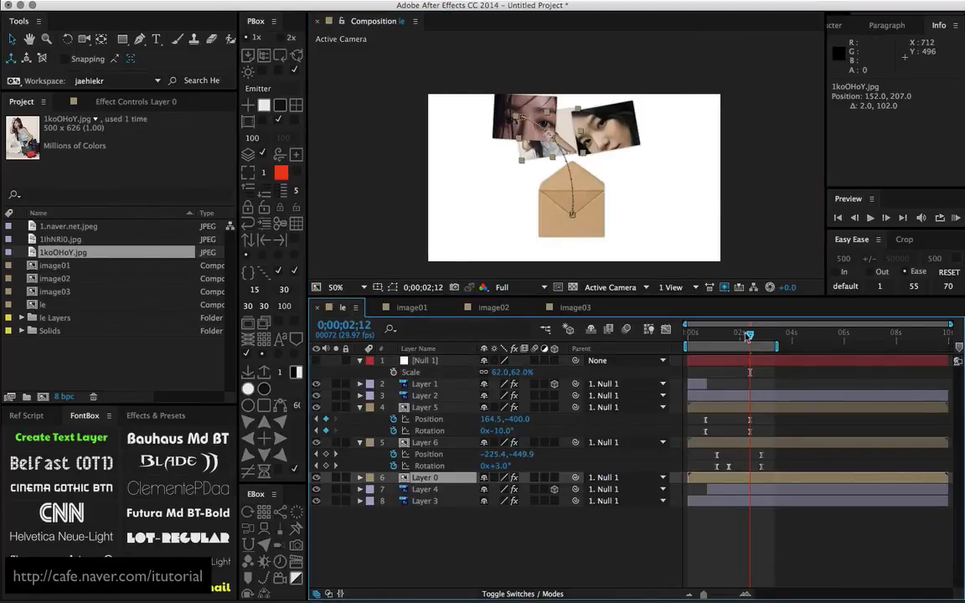
pyautogui.moveTo(748, 337)
pyautogui.mouseDown()
pyautogui.moveTo(784, 337)
pyautogui.moveTo(752, 342)
pyautogui.moveTo(761, 337)
pyautogui.mouseUp()
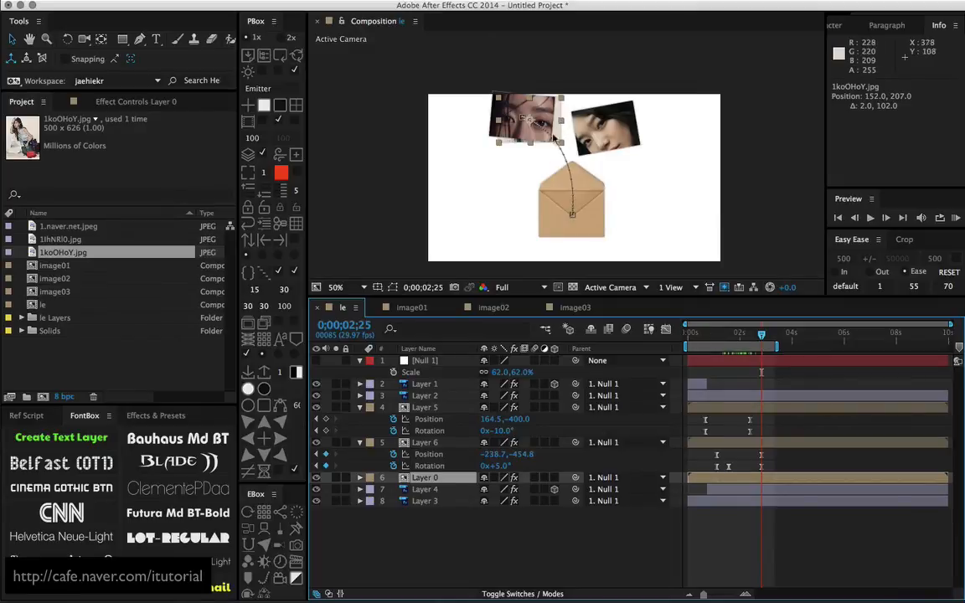
pyautogui.moveTo(518, 123); pyautogui.dragTo(547, 145)
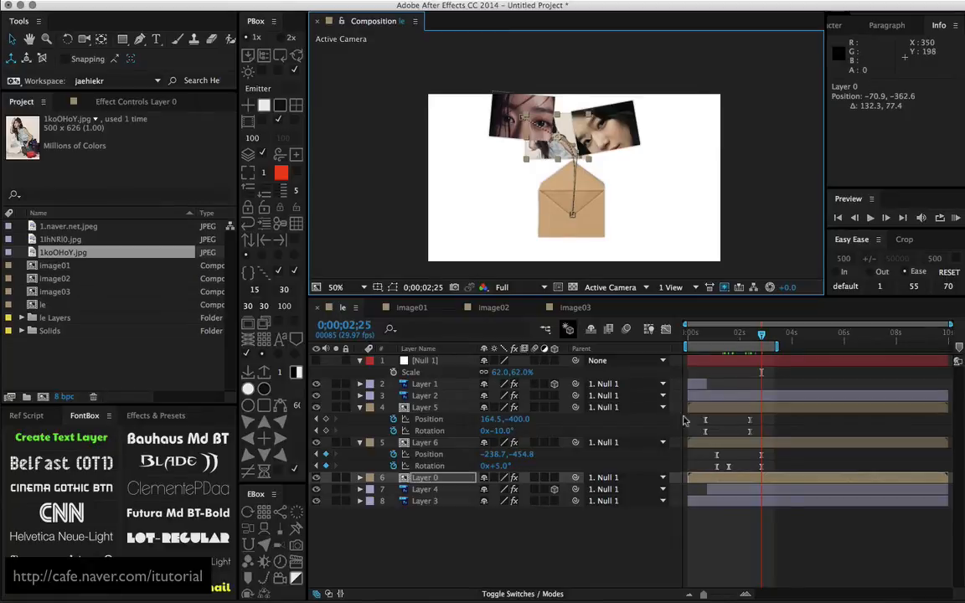
pyautogui.click(445, 479)
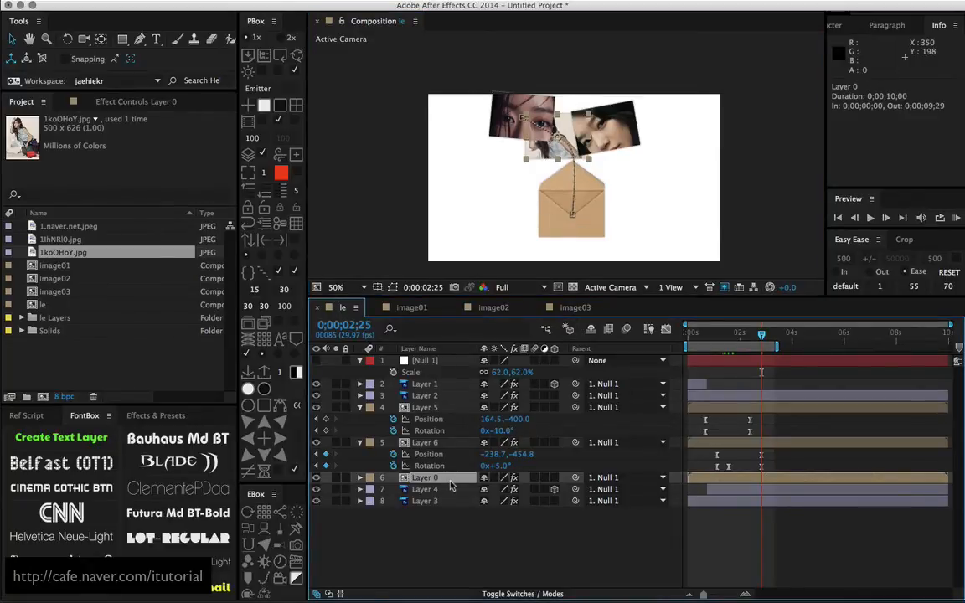
pyautogui.press('super+z')
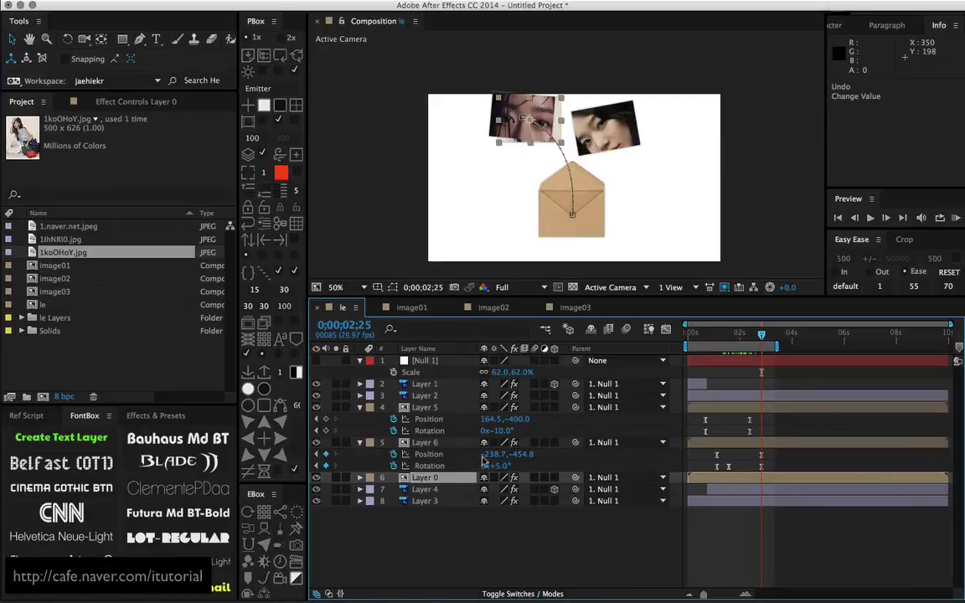
# Reveal Layer 0's keyframes and move its final Position keyframe at 0;00;03;15 to -122.6, -374.2, between the other two photos
pyautogui.click(458, 482)
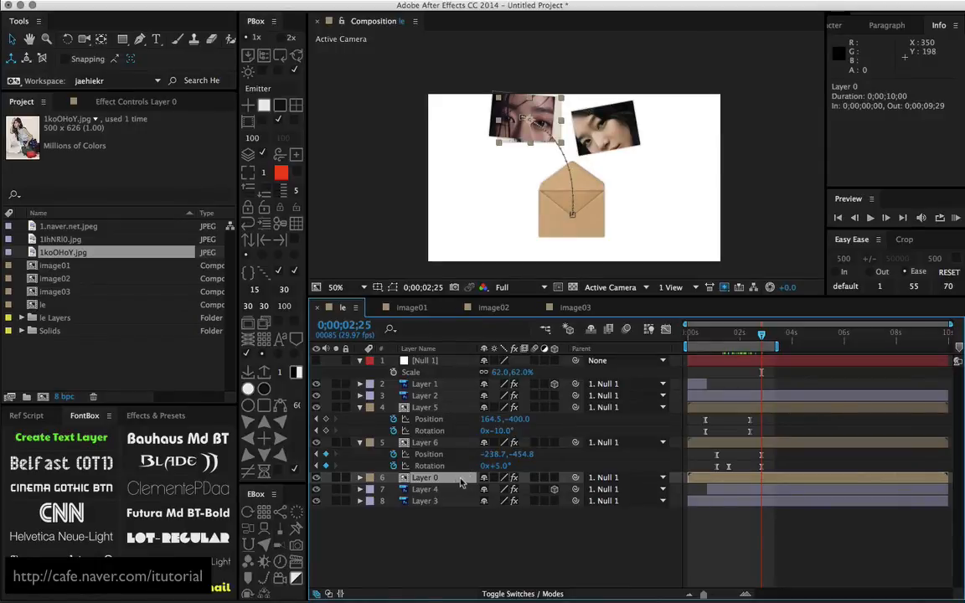
pyautogui.press('u')
pyautogui.moveTo(767, 335); pyautogui.dragTo(784, 434)
pyautogui.moveTo(546, 144); pyautogui.dragTo(563, 134)
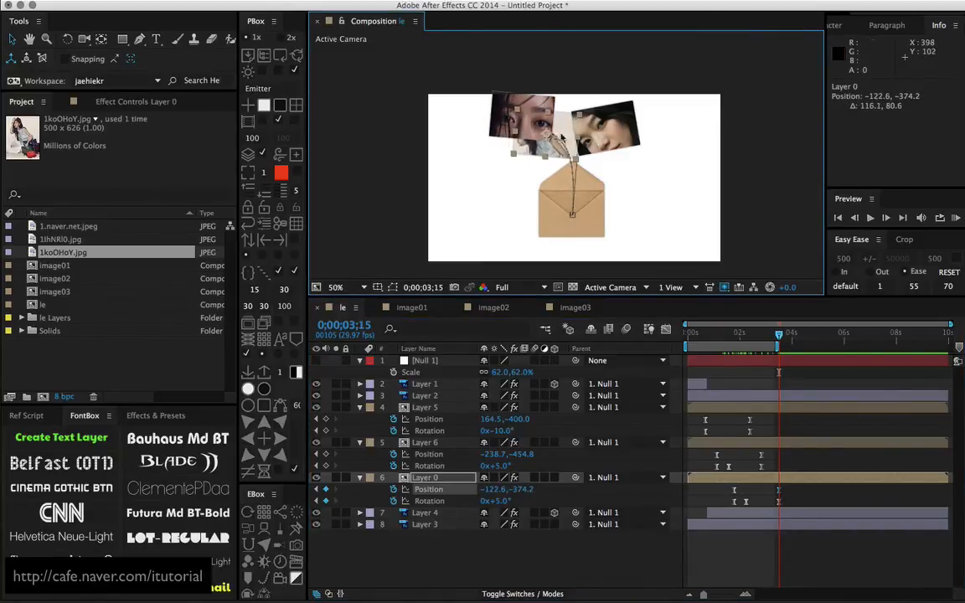
pyautogui.press('.')
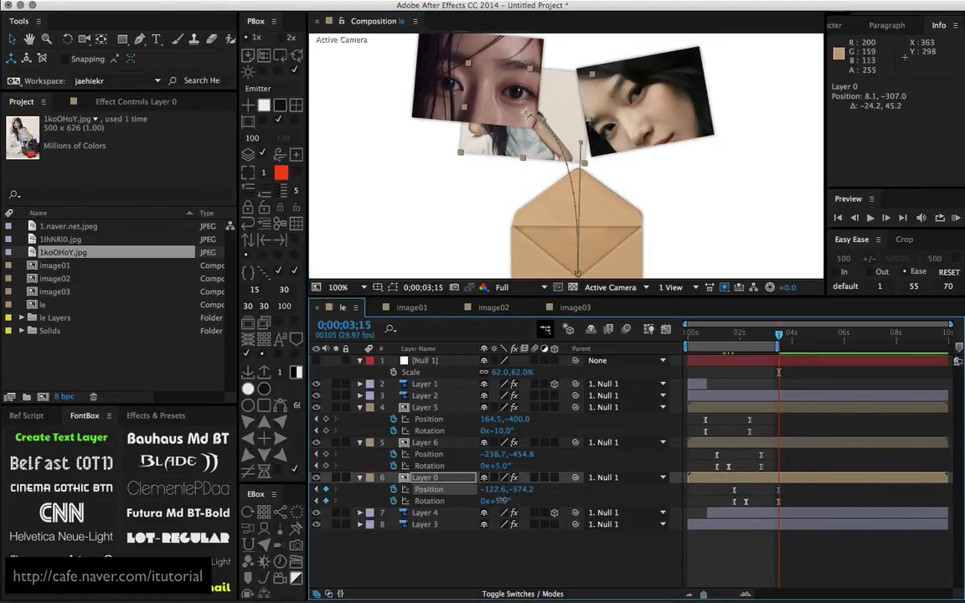
# Set Layer 0's Rotation to -4° at 0;00;03;15 and 7.6° at 0;00;02;07
pyautogui.moveTo(505, 501); pyautogui.dragTo(504, 501)
pyautogui.moveTo(778, 335); pyautogui.dragTo(748, 346)
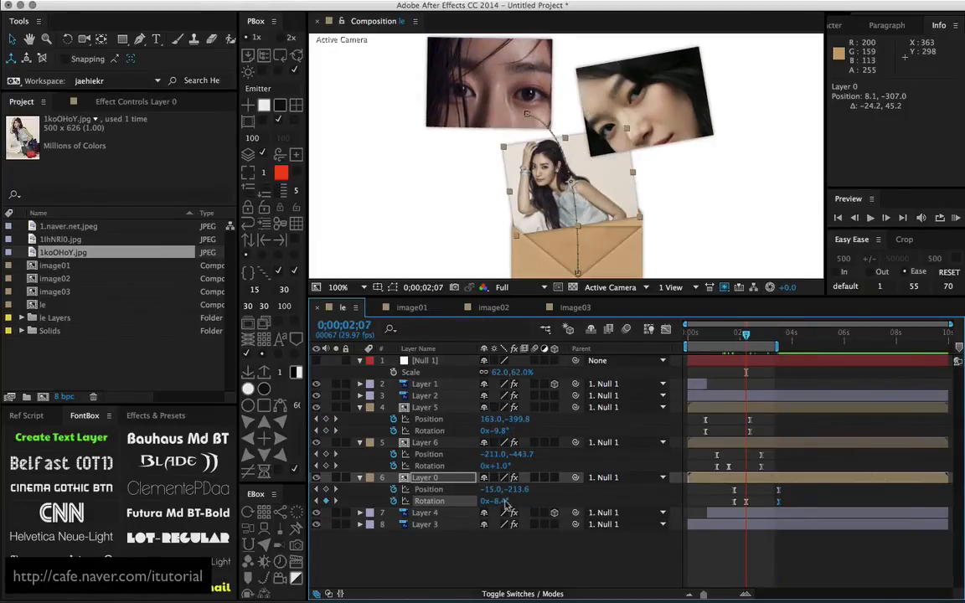
pyautogui.moveTo(500, 501); pyautogui.dragTo(506, 501)
# Bend the start of Layer 0's motion path and move its end point to -119.4, -383.9
pyautogui.click(428, 490)
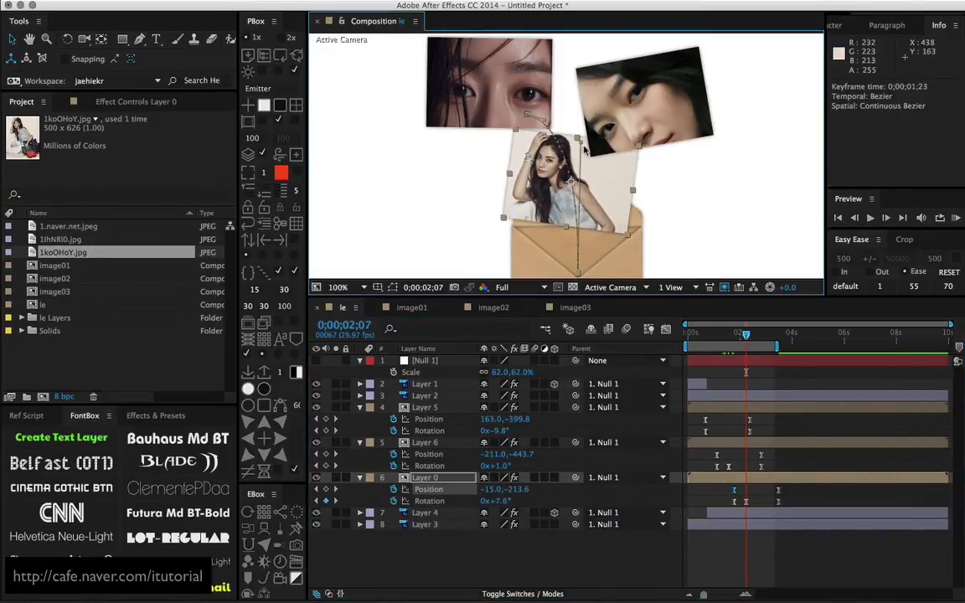
pyautogui.moveTo(584, 146); pyautogui.dragTo(583, 144)
pyautogui.moveTo(529, 114); pyautogui.dragTo(531, 116)
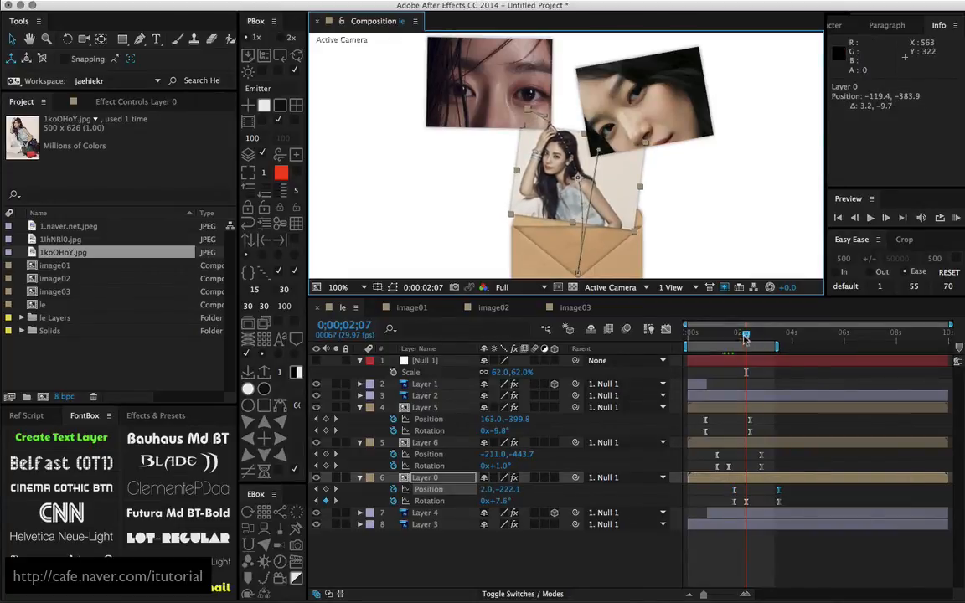
pyautogui.moveTo(746, 333)
pyautogui.mouseDown()
pyautogui.moveTo(734, 338)
pyautogui.moveTo(742, 335)
pyautogui.mouseUp()
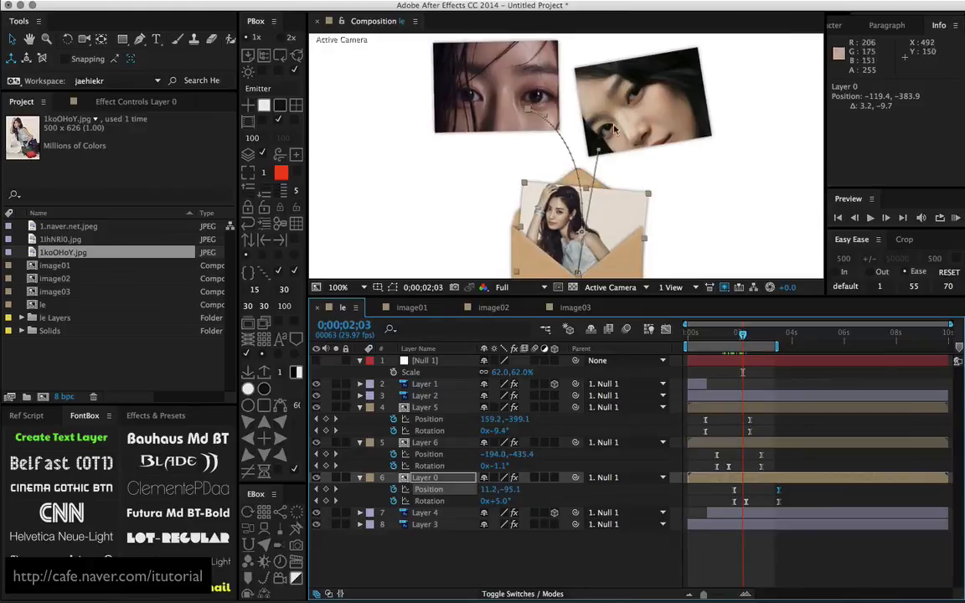
# Fine-tune the start tangent of Layer 0's motion path to 35.5, -321.5, checking the photo's exit from the envelope
pyautogui.moveTo(599, 149); pyautogui.dragTo(585, 149)
pyautogui.moveTo(734, 338); pyautogui.dragTo(746, 333)
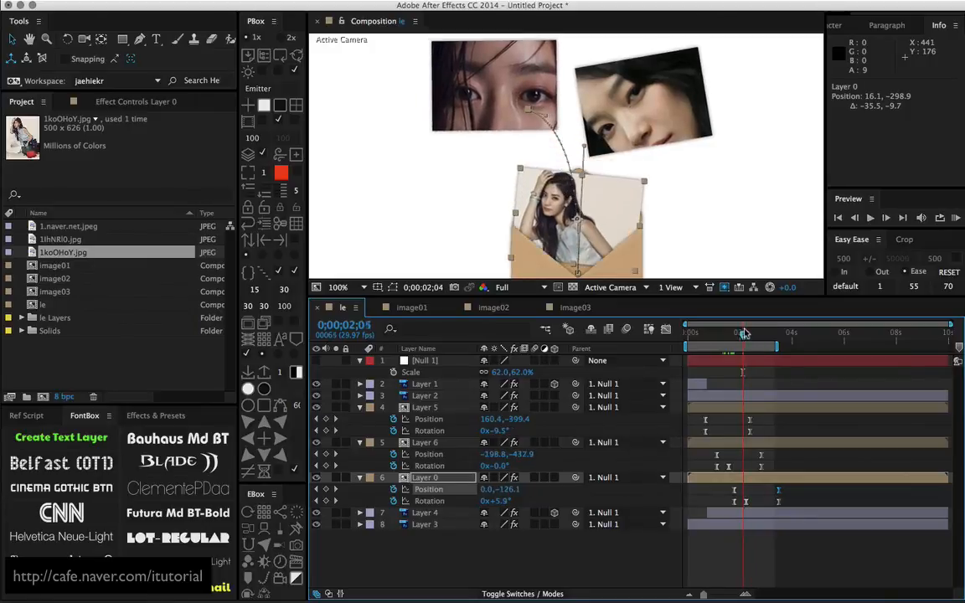
pyautogui.moveTo(585, 148); pyautogui.dragTo(596, 141)
pyautogui.moveTo(746, 334)
pyautogui.mouseDown()
pyautogui.moveTo(731, 336)
pyautogui.moveTo(755, 334)
pyautogui.moveTo(742, 333)
pyautogui.mouseUp()
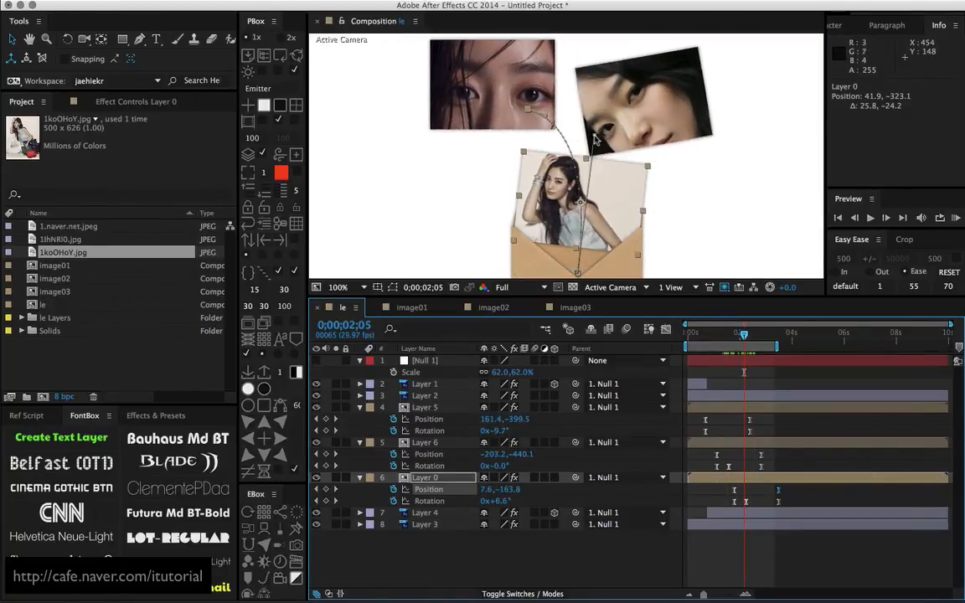
pyautogui.moveTo(594, 136); pyautogui.dragTo(592, 138)
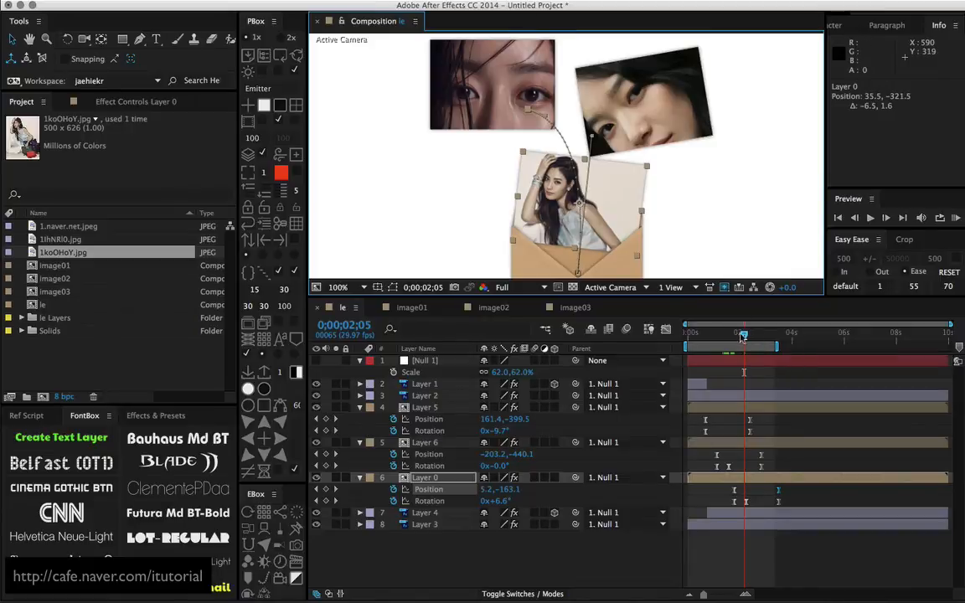
pyautogui.moveTo(743, 335)
pyautogui.mouseDown()
pyautogui.moveTo(721, 335)
pyautogui.moveTo(755, 334)
pyautogui.mouseUp()
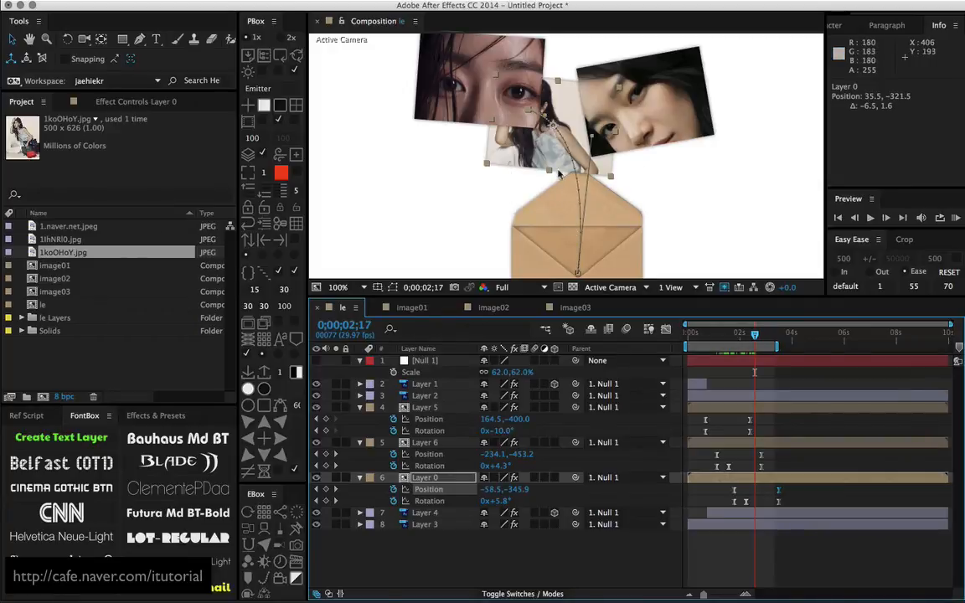
pyautogui.scroll(-2, 584, 176)
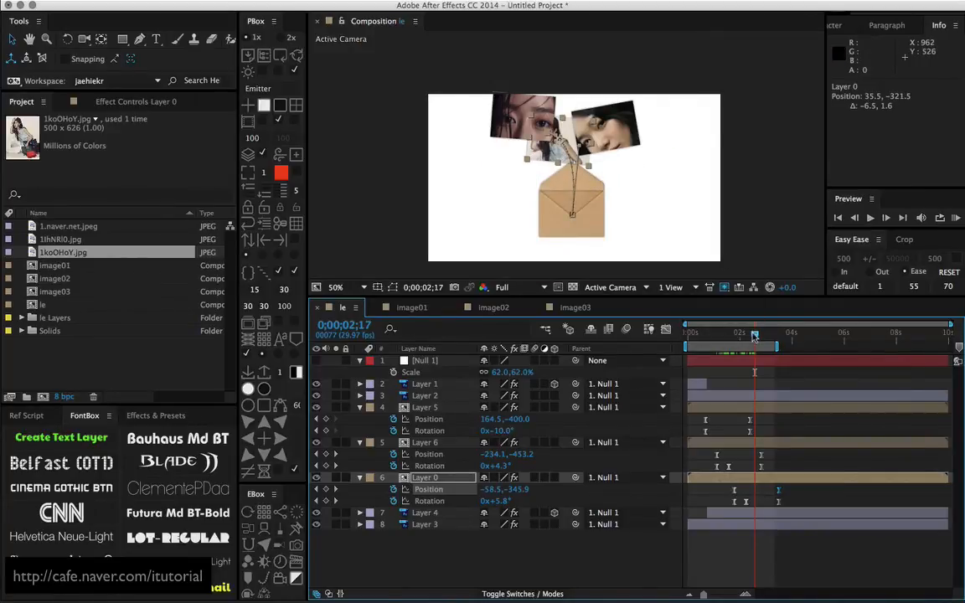
# Split Layer 0 at 0;00;02;05 and move the second part above Layer 5, in front of the other photos
pyautogui.moveTo(754, 335)
pyautogui.mouseDown()
pyautogui.moveTo(726, 346)
pyautogui.moveTo(742, 347)
pyautogui.mouseUp()
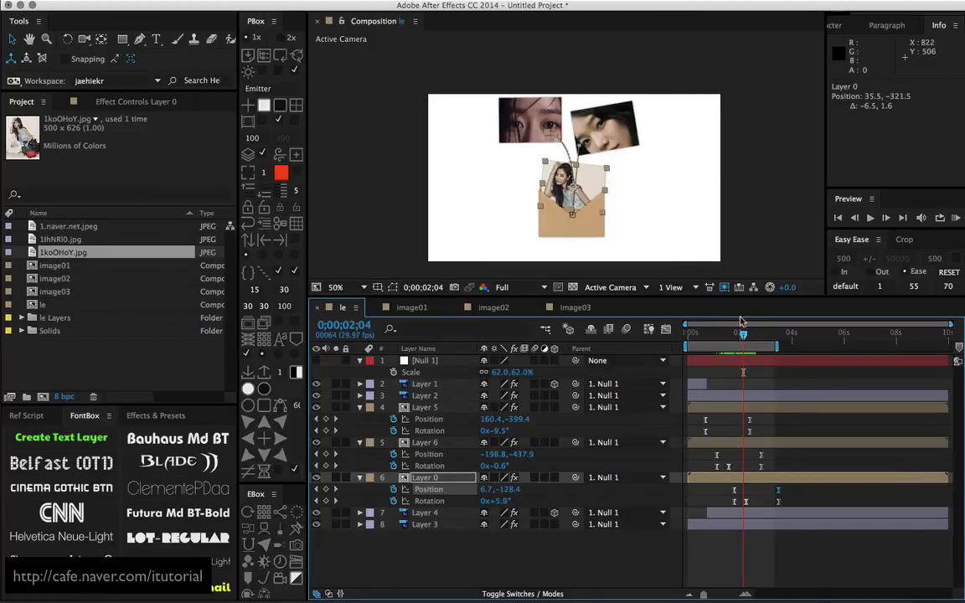
pyautogui.moveTo(742, 337); pyautogui.dragTo(744, 341)
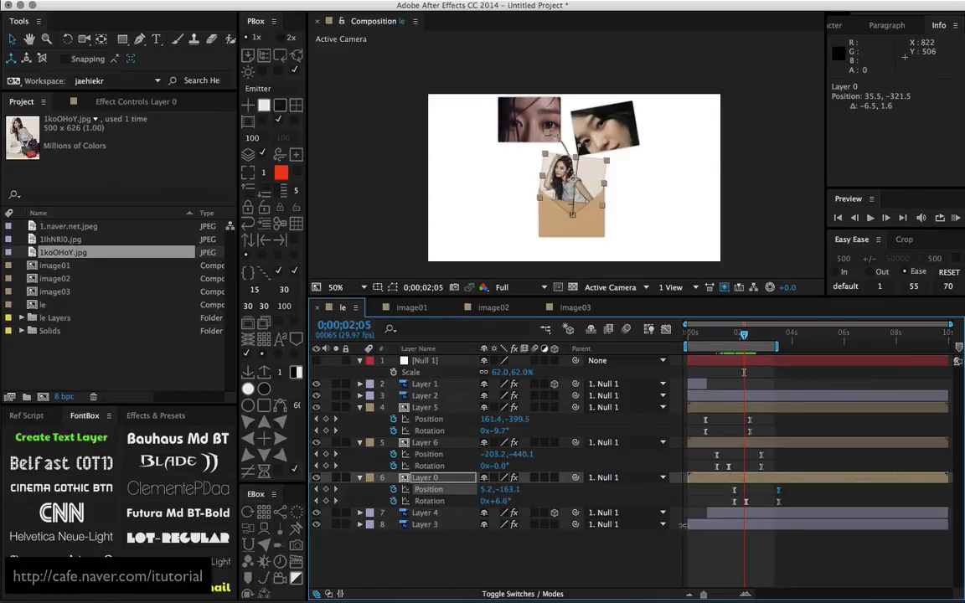
pyautogui.click(543, 474)
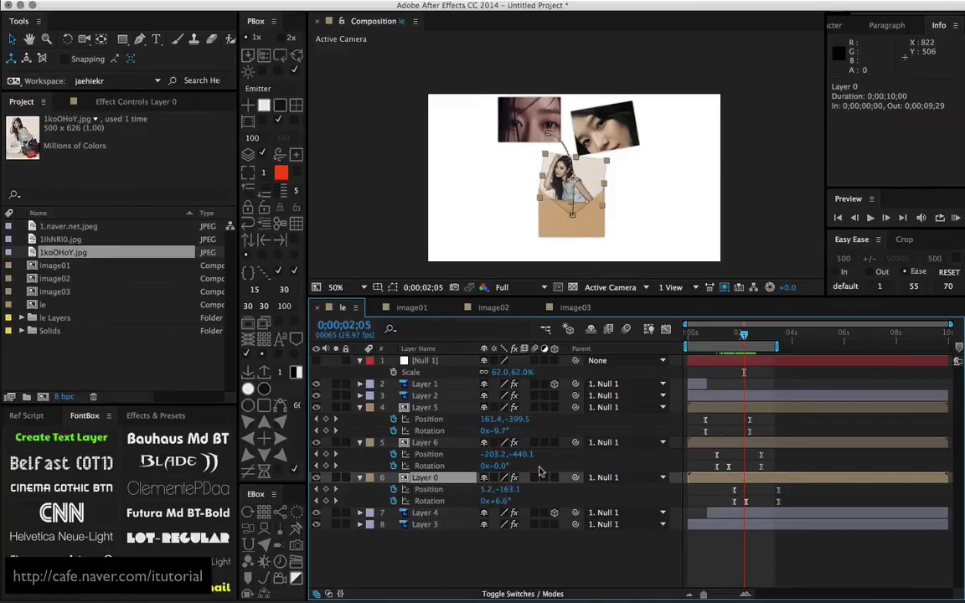
pyautogui.hotkey('ctrl', 'shift', 'd')
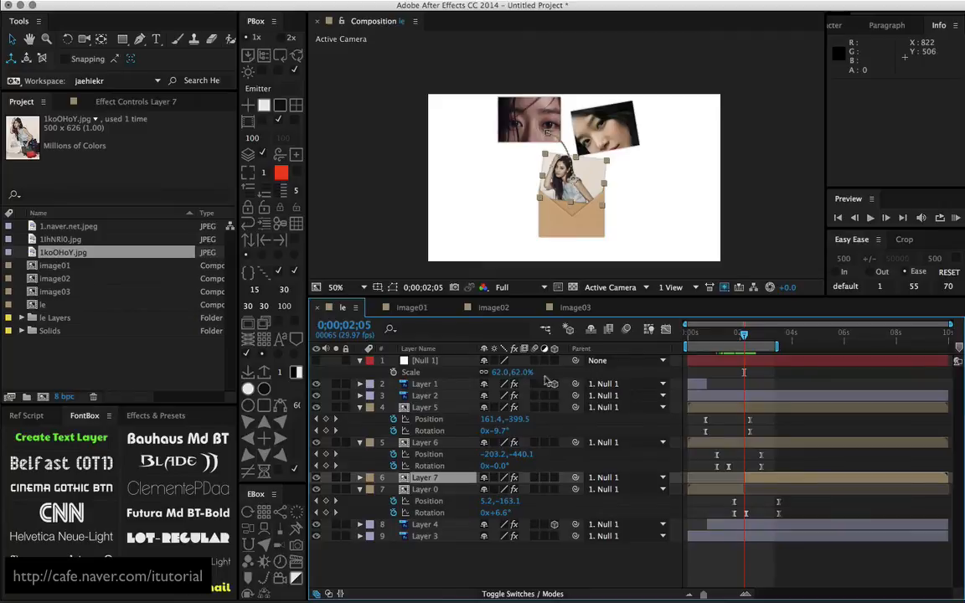
pyautogui.moveTo(460, 475); pyautogui.dragTo(471, 403)
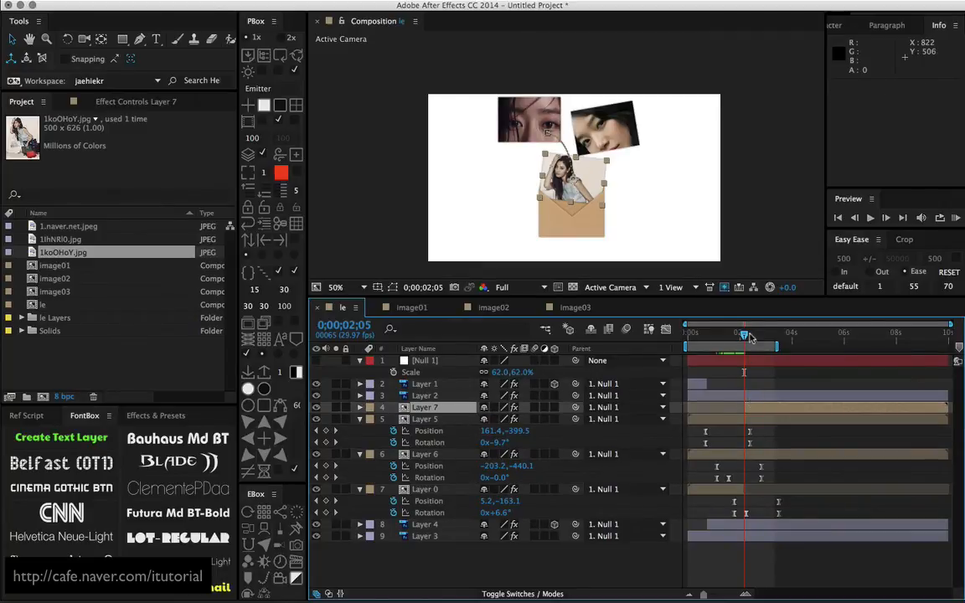
# End the work area at 0;00;04;10 and preview the three photos flying out of the envelope
pyautogui.moveTo(743, 336); pyautogui.dragTo(797, 328)
pyautogui.press('n')
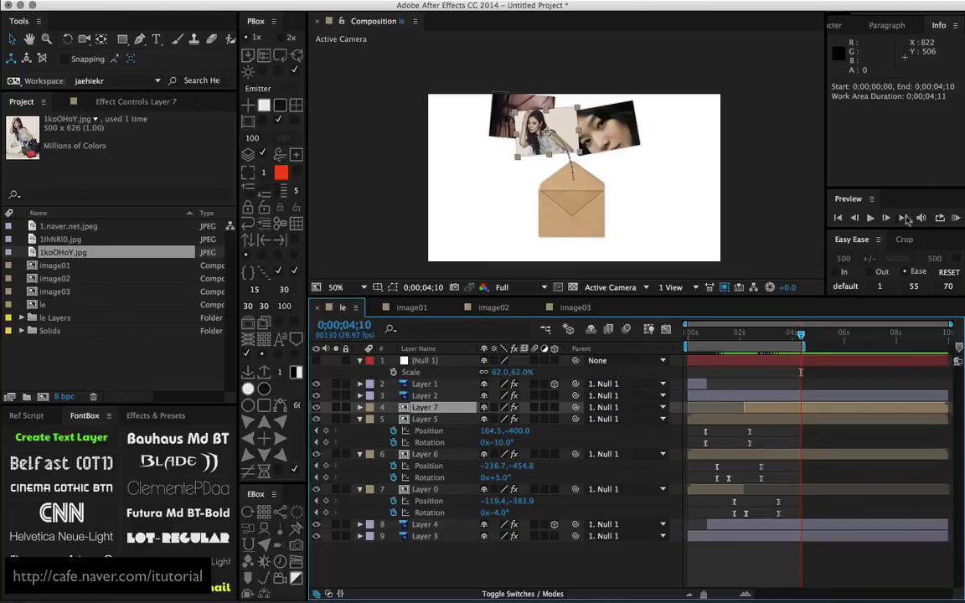
pyautogui.click(955, 217)
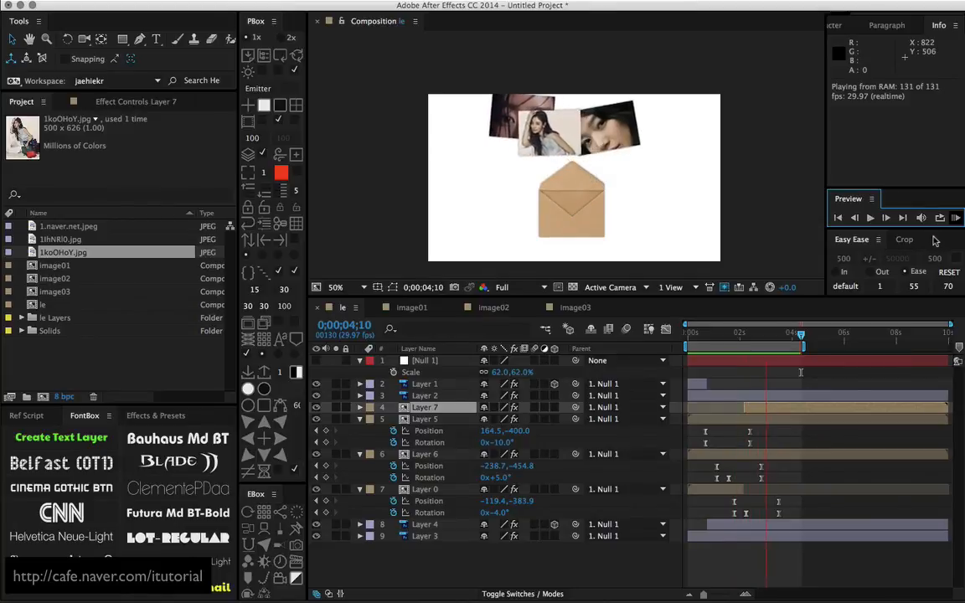
# Stop the preview and check the third photo's exit from the envelope between 0;00;01;19 and 0;00;02;02
pyautogui.click(956, 220)
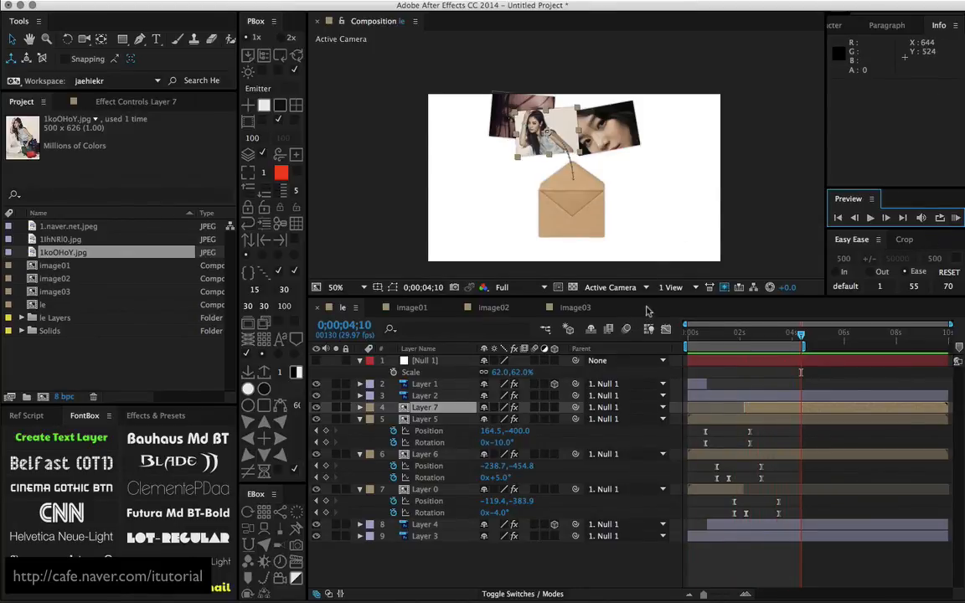
pyautogui.moveTo(743, 338); pyautogui.dragTo(730, 335)
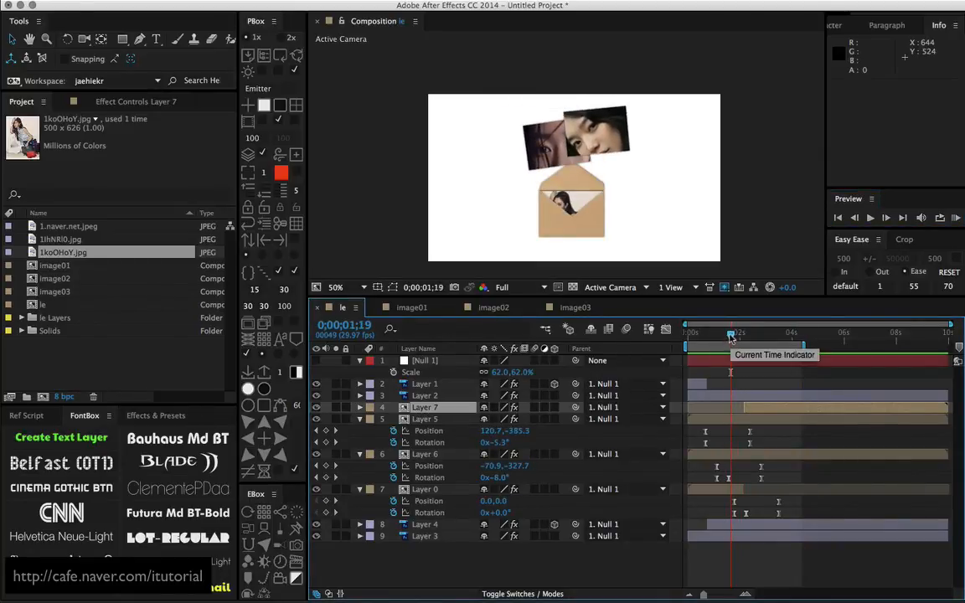
pyautogui.moveTo(731, 335); pyautogui.dragTo(741, 335)
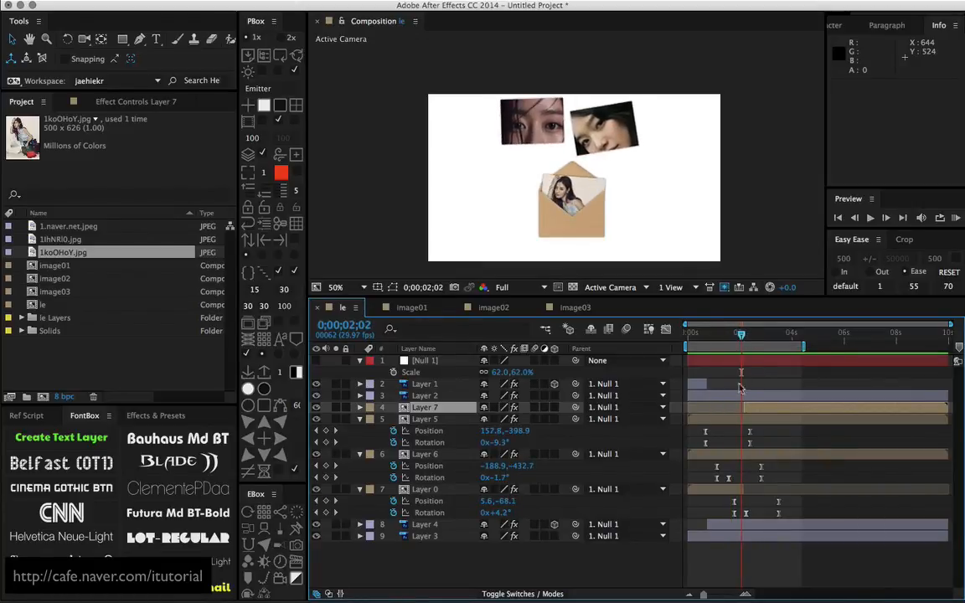
# Review the position and rotation keyframes of Layers 5, 6 and 0, check the overlap at 0;00;02;12, and select Layer 5
pyautogui.moveTo(764, 432); pyautogui.dragTo(691, 451)
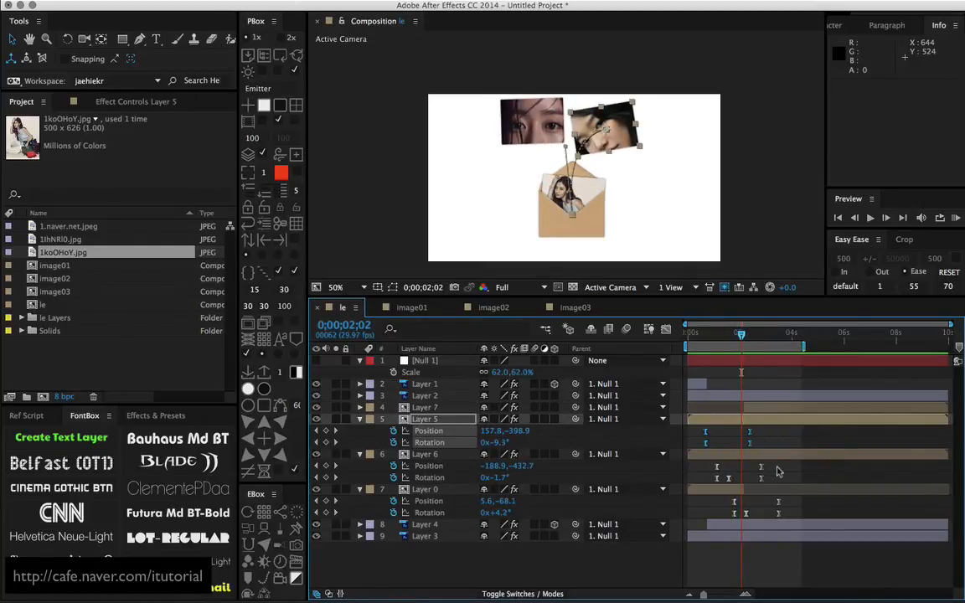
pyautogui.moveTo(781, 462); pyautogui.dragTo(700, 482)
pyautogui.moveTo(795, 499); pyautogui.dragTo(713, 520)
pyautogui.moveTo(740, 339)
pyautogui.mouseDown()
pyautogui.moveTo(714, 335)
pyautogui.moveTo(737, 335)
pyautogui.mouseUp()
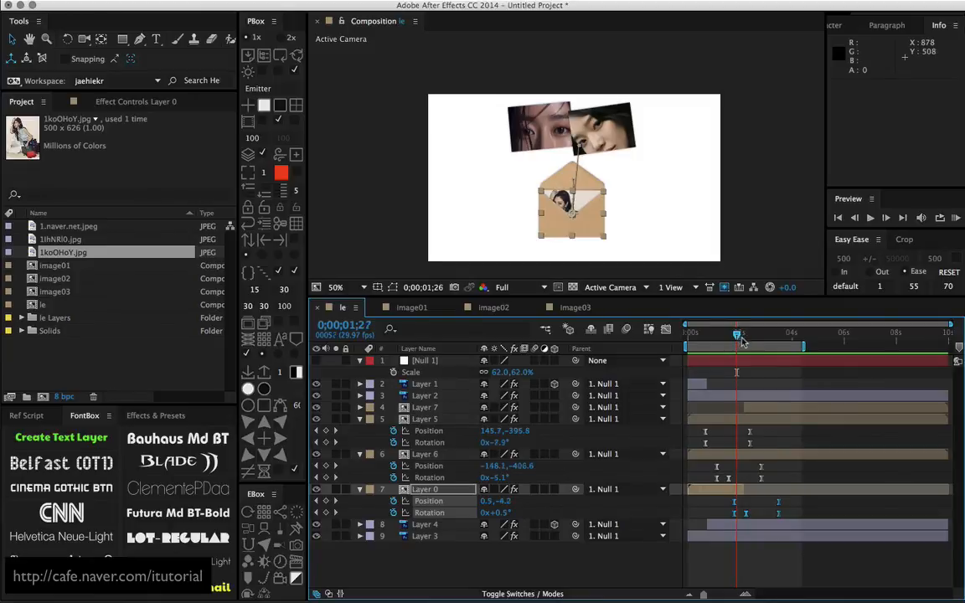
pyautogui.moveTo(742, 342); pyautogui.dragTo(750, 337)
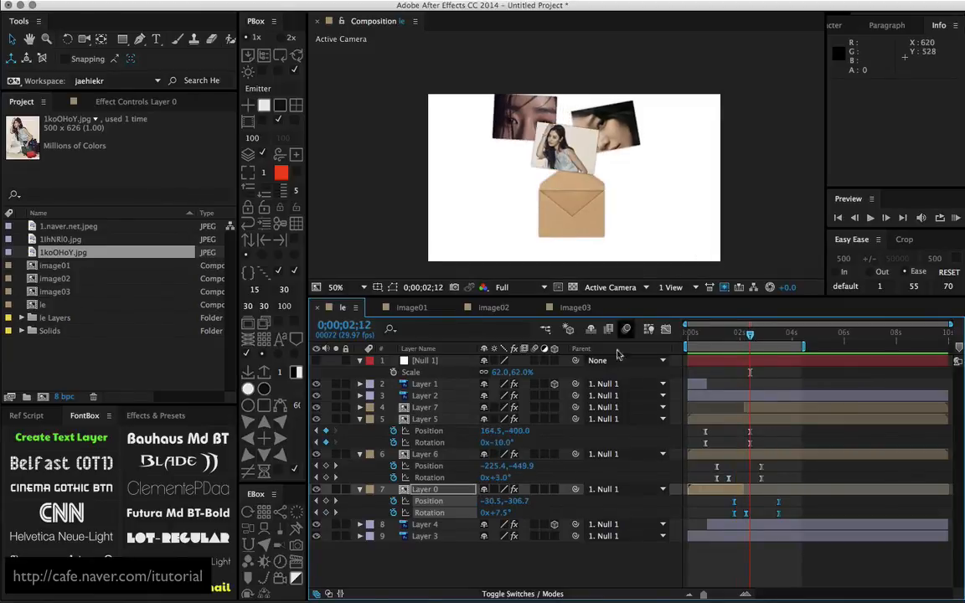
pyautogui.click(446, 423)
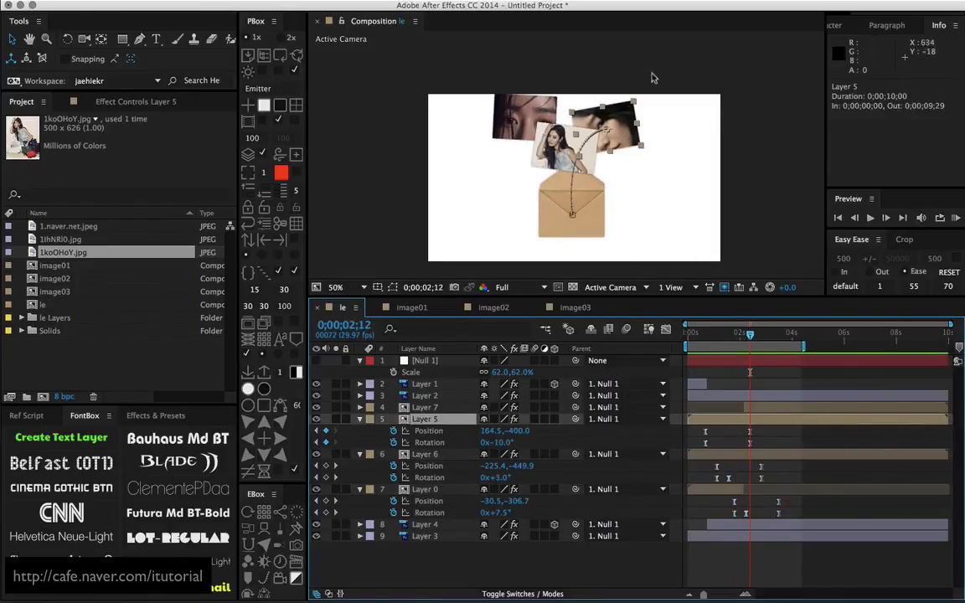
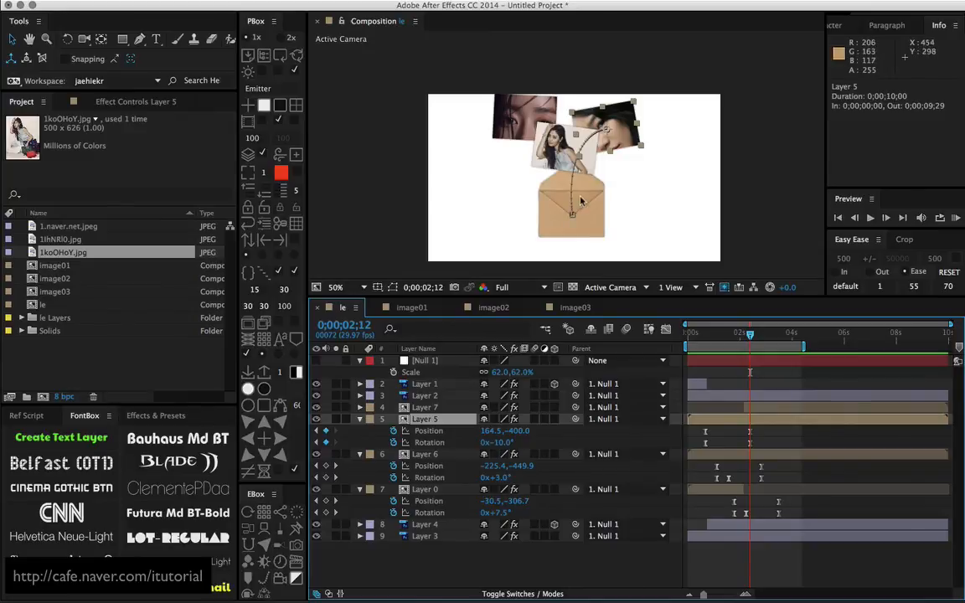
# Collapse the position and rotation properties of Layers 5, 6 and 0 in the timeline
pyautogui.click(360, 419)
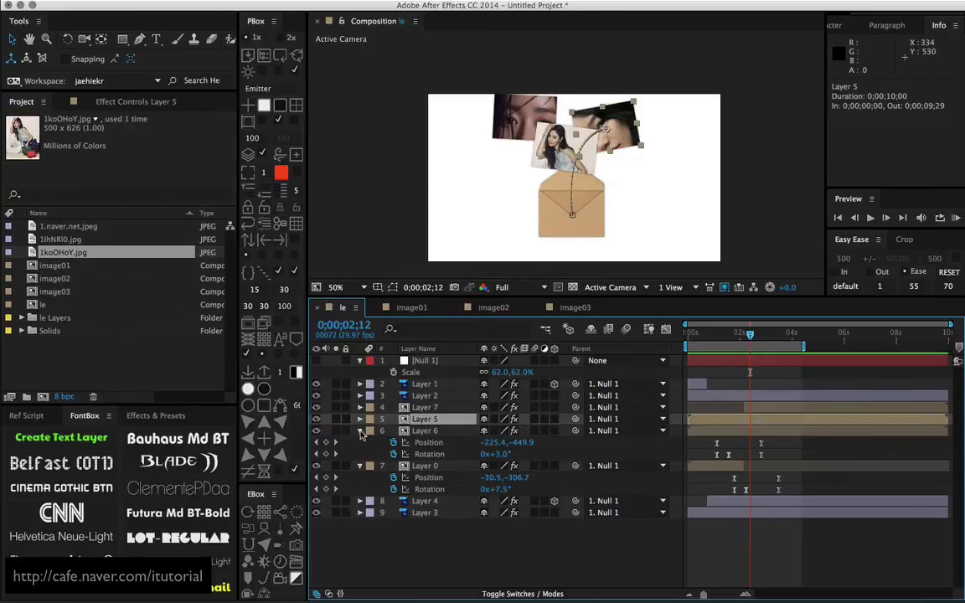
pyautogui.click(359, 431)
pyautogui.click(360, 443)
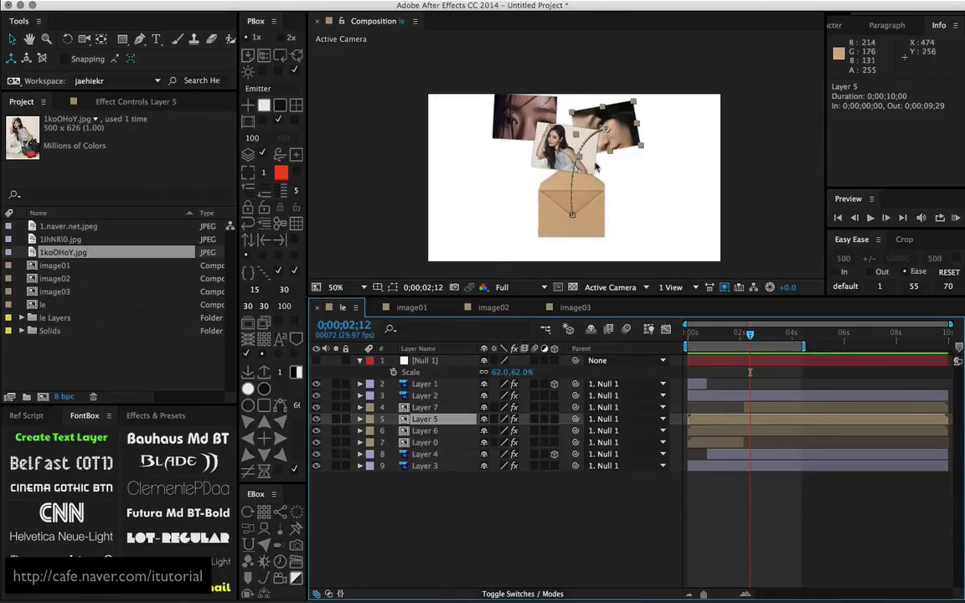
# Scale Null 1 to 40% to shrink the envelope and photos together, and deselect it
pyautogui.click(425, 371)
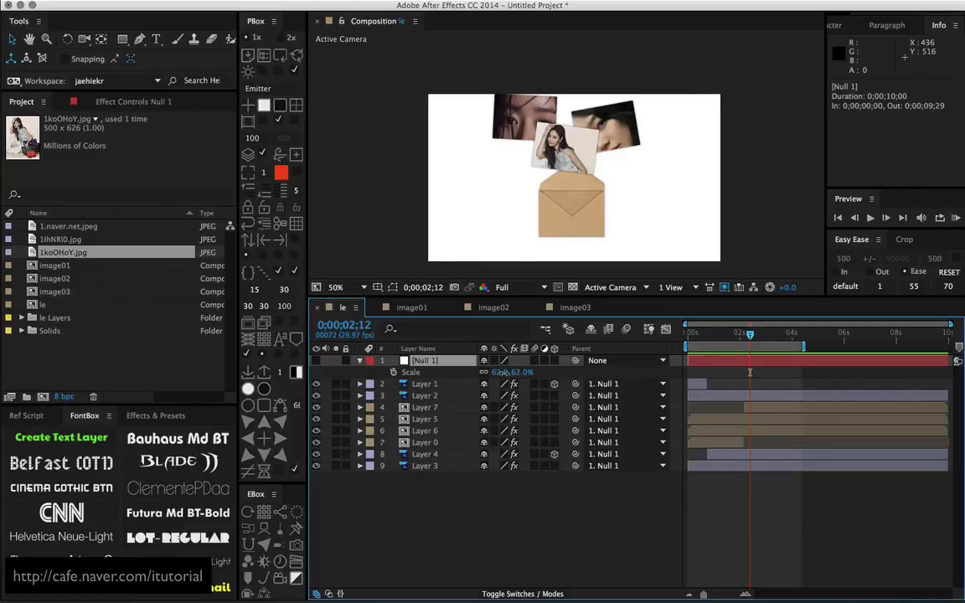
pyautogui.moveTo(505, 373)
pyautogui.mouseDown()
pyautogui.moveTo(520, 373)
pyautogui.moveTo(499, 374)
pyautogui.mouseUp()
pyautogui.moveTo(508, 373); pyautogui.dragTo(493, 378)
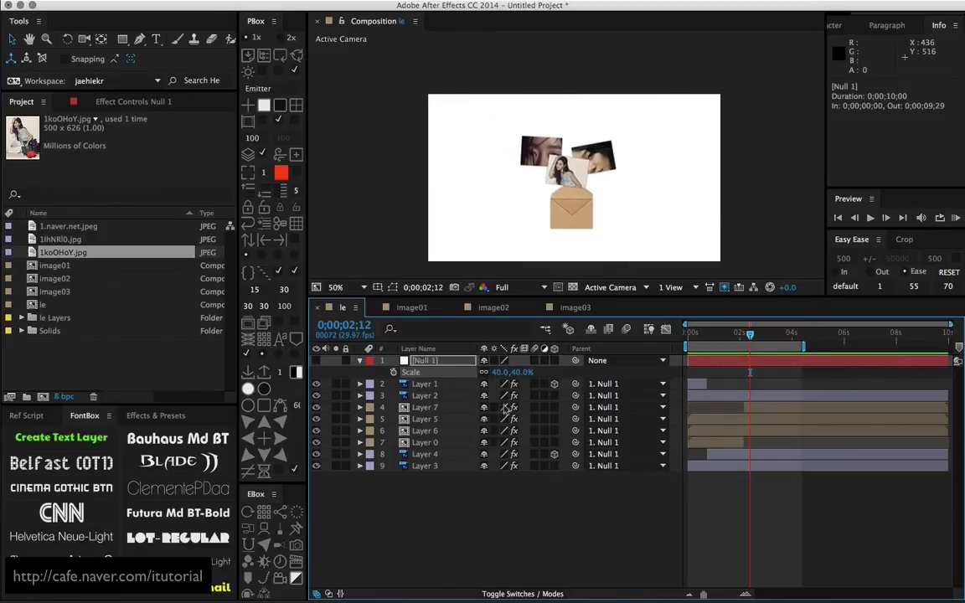
pyautogui.click(509, 513)
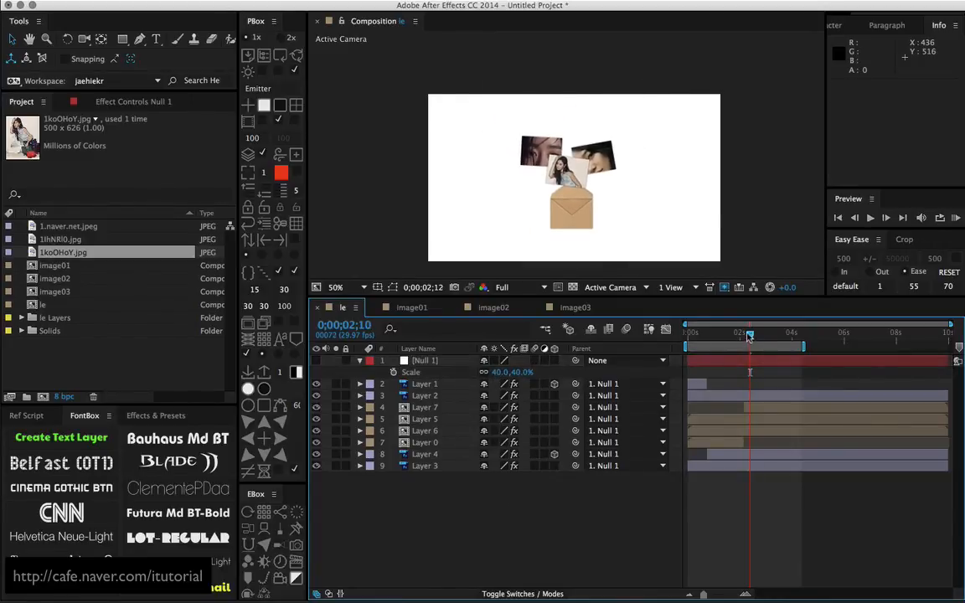
# Go to 0;00;01;16 and switch the composition background to black
pyautogui.moveTo(750, 335); pyautogui.dragTo(728, 339)
pyautogui.click(281, 56)
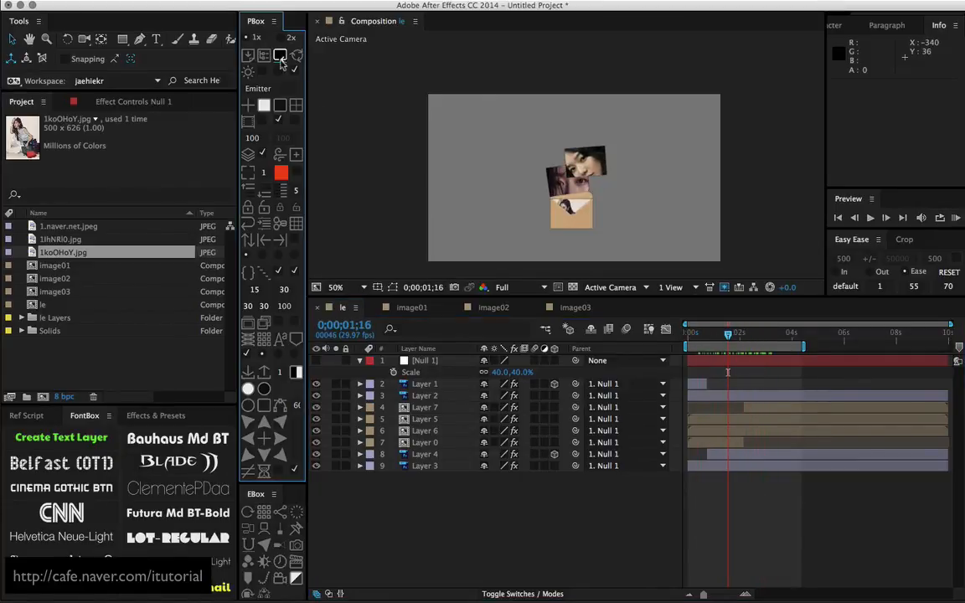
pyautogui.click(281, 56)
# Split Layer 6 at 0;00;01;13 and move the second part above Layer 5
pyautogui.moveTo(730, 338)
pyautogui.mouseDown()
pyautogui.moveTo(716, 337)
pyautogui.moveTo(758, 336)
pyautogui.moveTo(727, 334)
pyautogui.mouseUp()
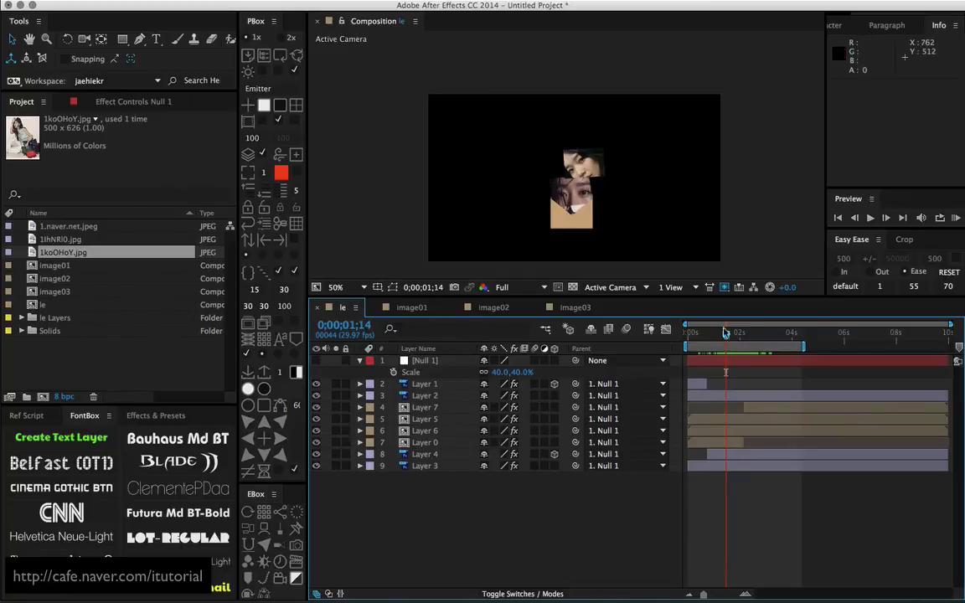
pyautogui.moveTo(727, 334); pyautogui.dragTo(725, 335)
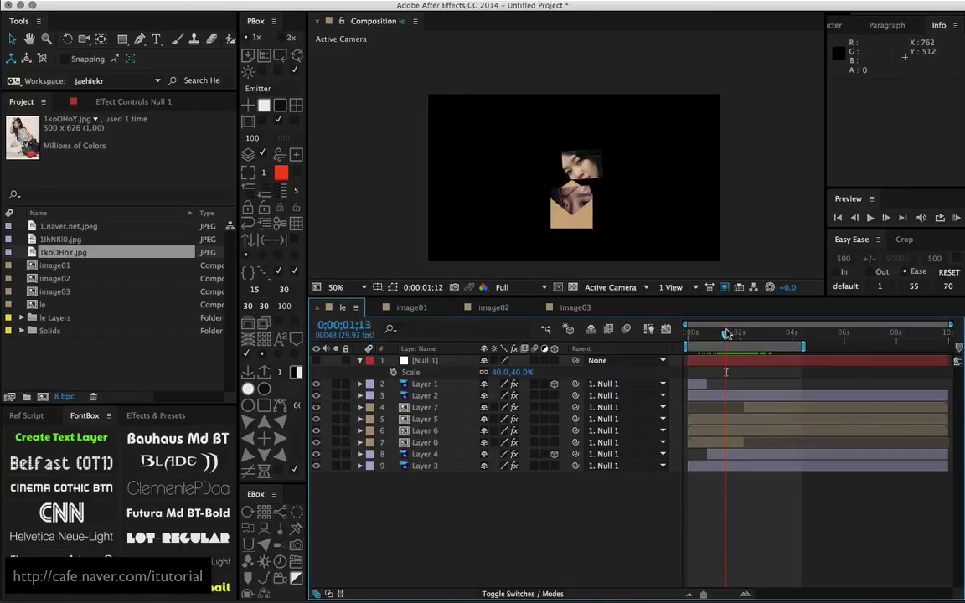
pyautogui.click(431, 431)
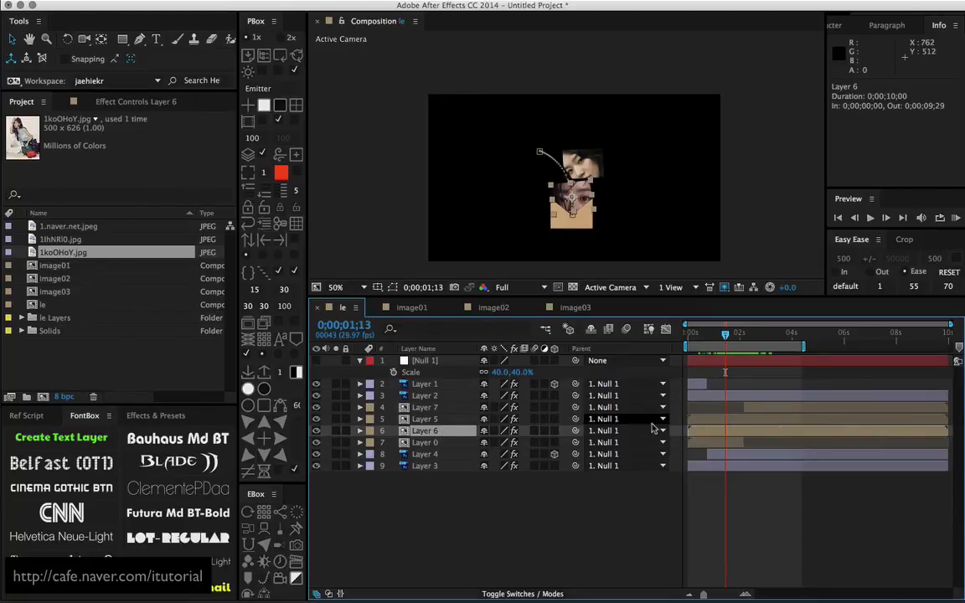
pyautogui.hotkey('ctrl', 'd')
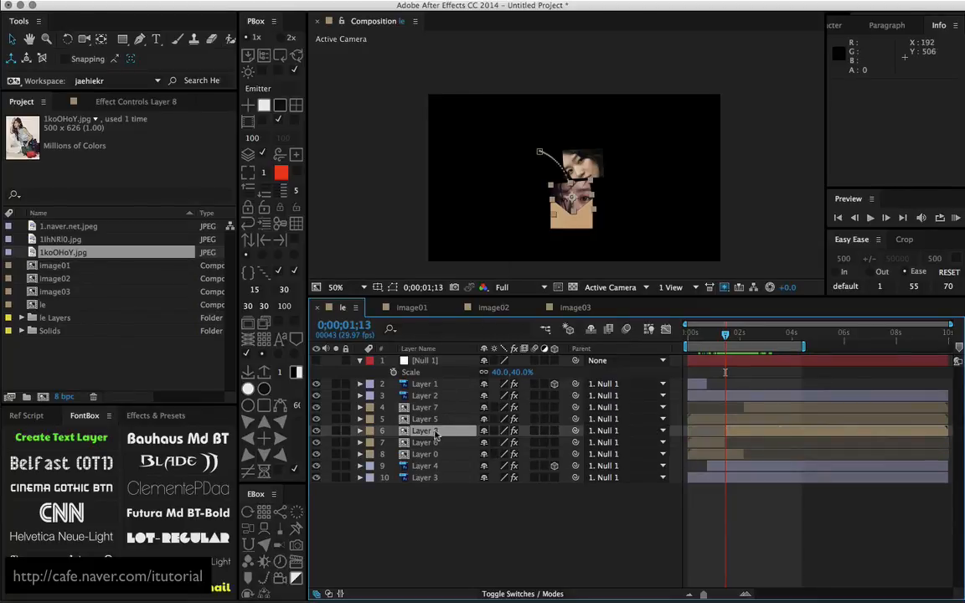
pyautogui.moveTo(437, 430); pyautogui.dragTo(444, 420)
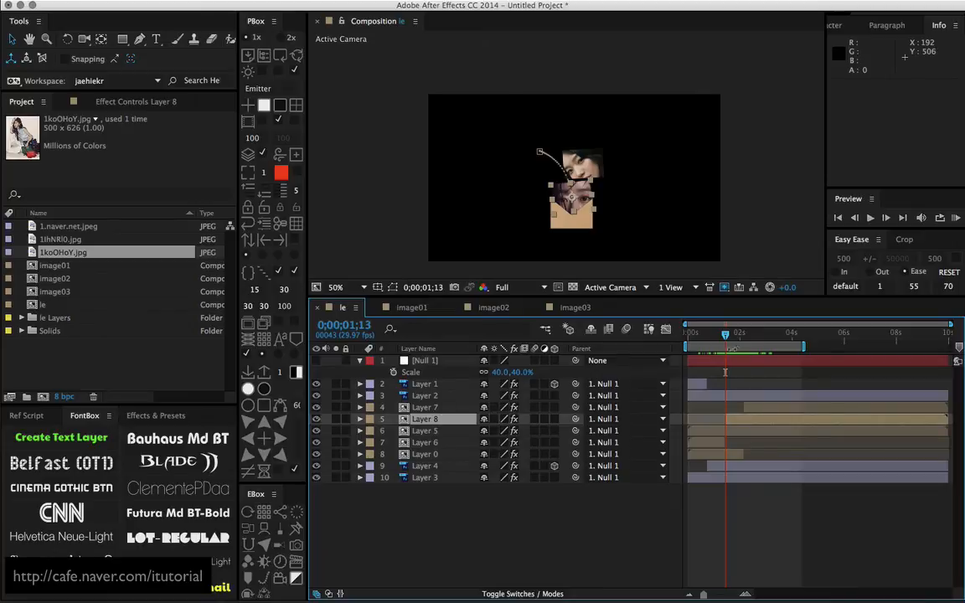
# Scrub forward to 0;00;03;03, deselect the layer, and check the photos' overlap back at 0;00;02;29
pyautogui.moveTo(716, 338); pyautogui.dragTo(764, 325)
pyautogui.click(640, 509)
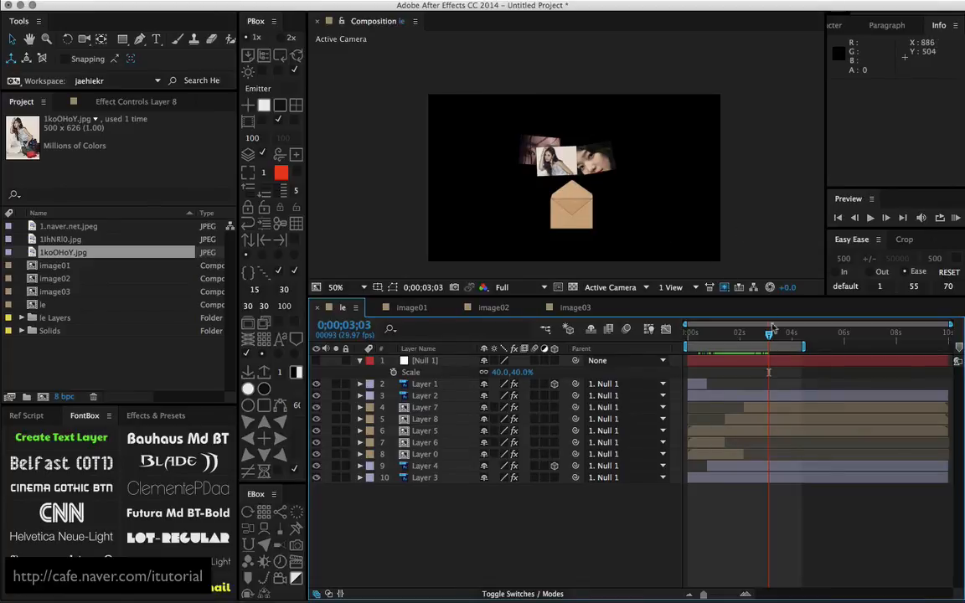
pyautogui.moveTo(768, 337)
pyautogui.mouseDown()
pyautogui.moveTo(699, 335)
pyautogui.moveTo(765, 336)
pyautogui.mouseUp()
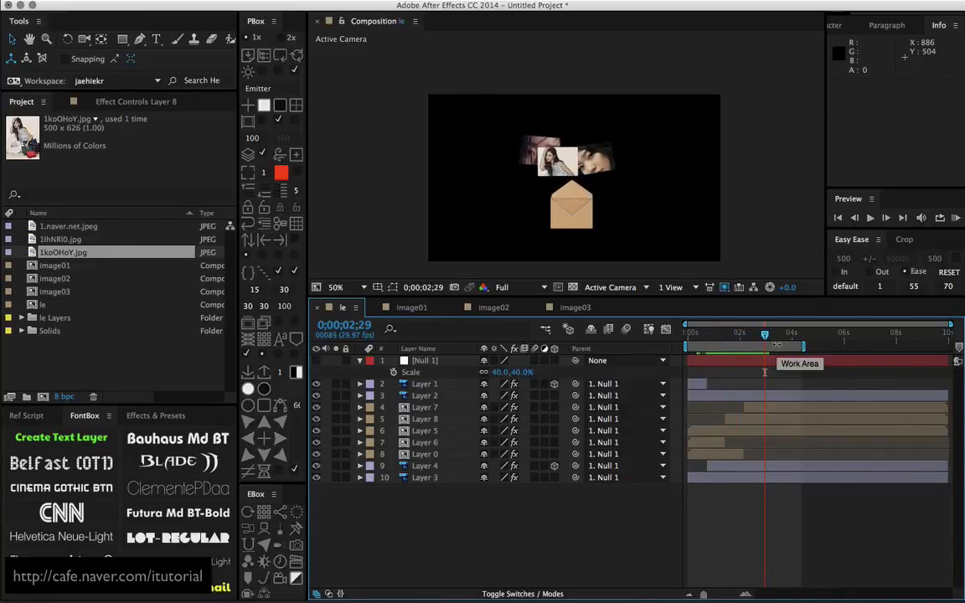